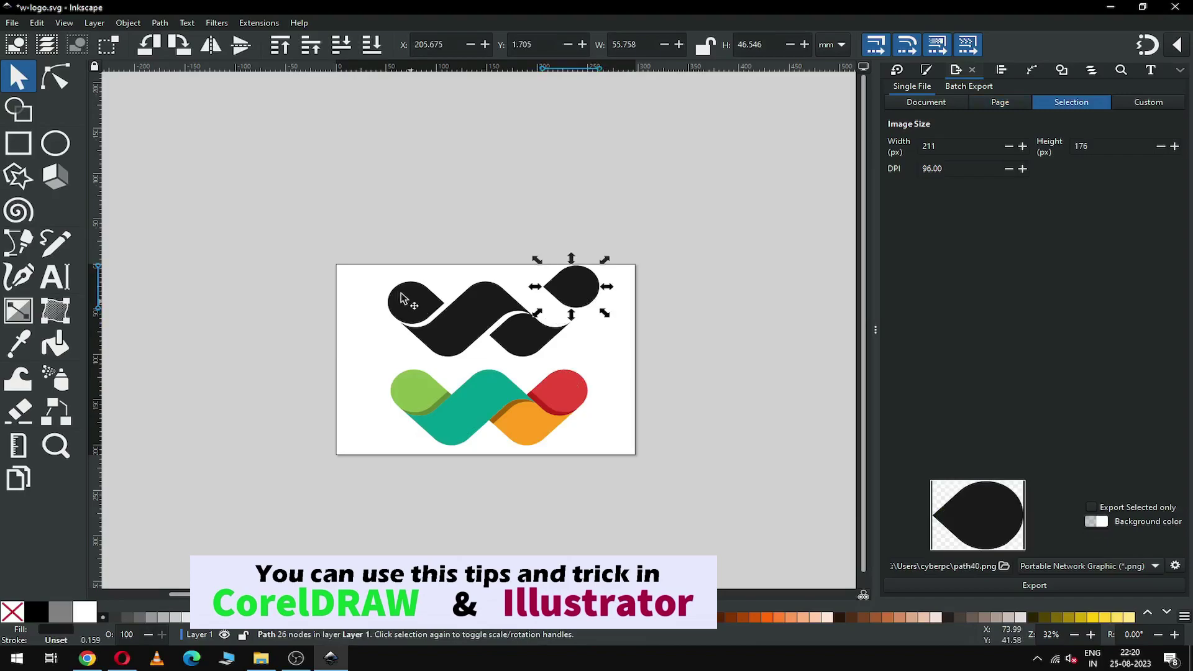
- Move pieces of the black and coloured W logos apart to expose their separate shapes
{"action": "left_click_drag", "start_coordinate": [533, 335], "coordinate": [542, 347]}
{"action": "left_click", "coordinate": [681, 347]}
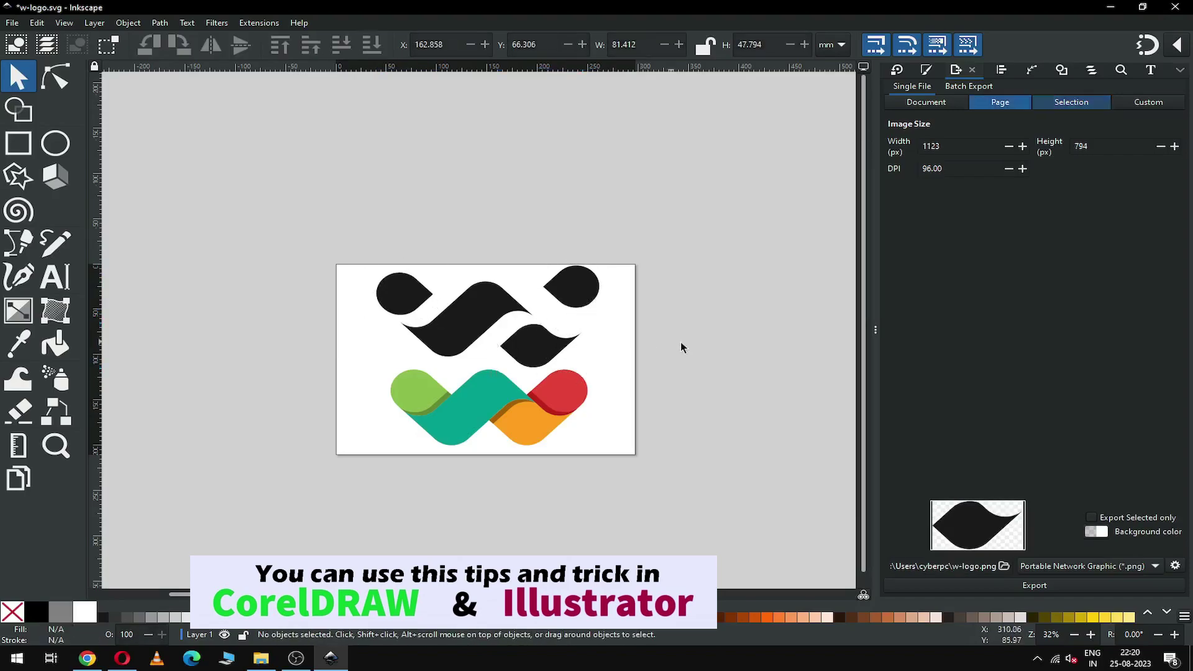
{"action": "left_click_drag", "start_coordinate": [391, 377], "coordinate": [363, 357]}
{"action": "left_click_drag", "start_coordinate": [446, 416], "coordinate": [410, 459]}
{"action": "left_click_drag", "start_coordinate": [553, 421], "coordinate": [561, 430]}
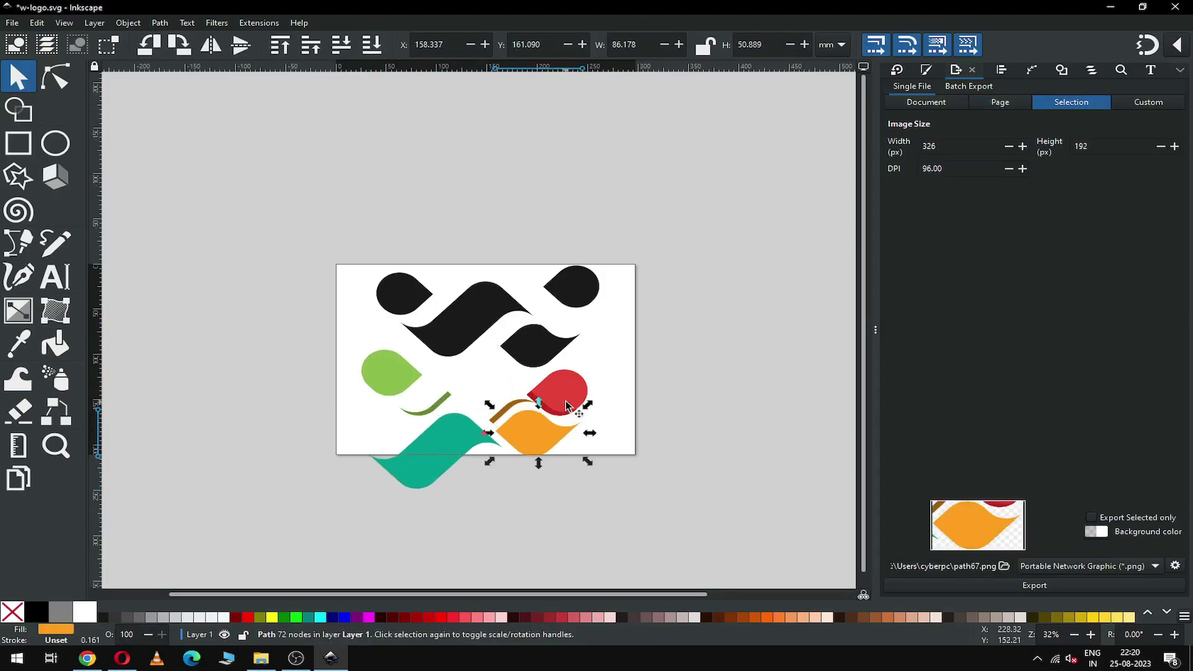
- Undo the moves of the logo pieces
{"action": "key", "text": "ctrl+z"}
{"action": "key", "text": "ctrl+z"}
{"action": "key", "text": "ctrl+z"}
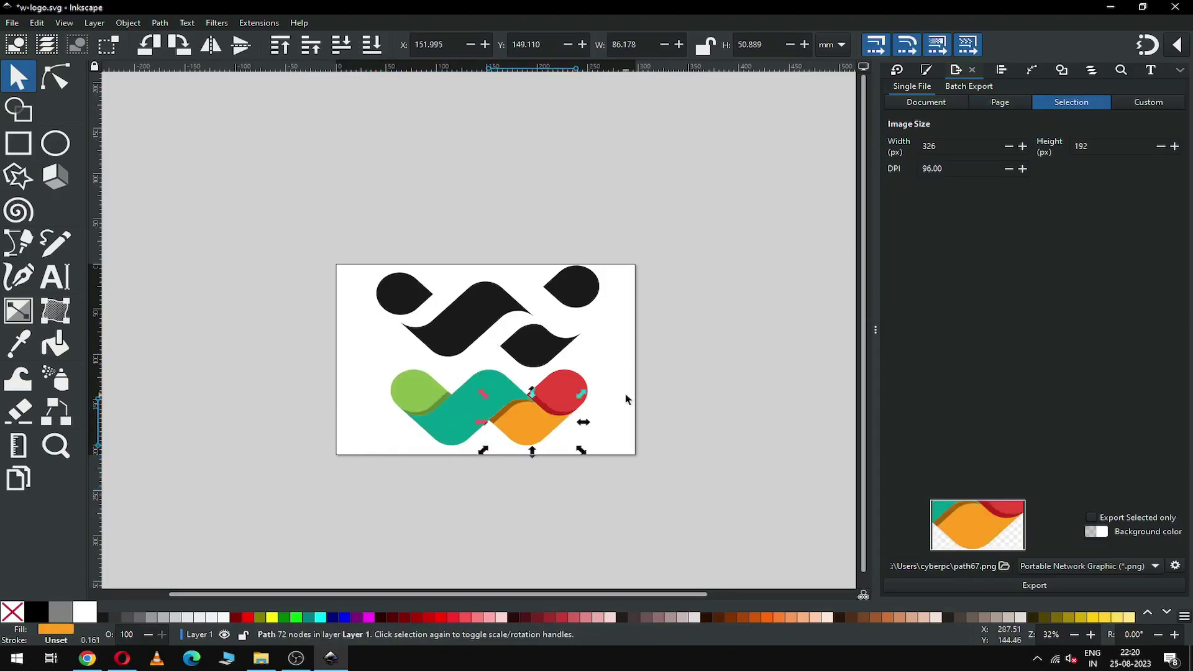
{"action": "key", "text": "ctrl+z"}
{"action": "key", "text": "ctrl+z"}
{"action": "key", "text": "ctrl+z"}
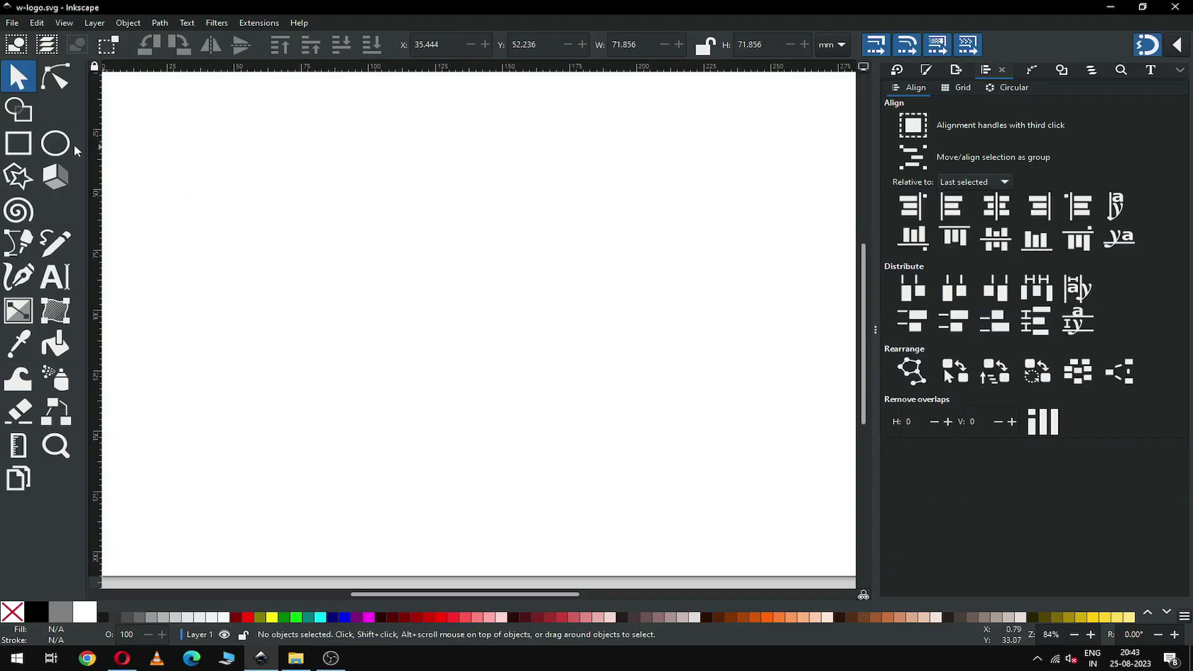
- Draw a circle about 31 mm in diameter and convert it to a path
{"action": "left_click", "coordinate": [66, 148]}
{"action": "left_click_drag", "start_coordinate": [350, 215], "coordinate": [401, 255]}
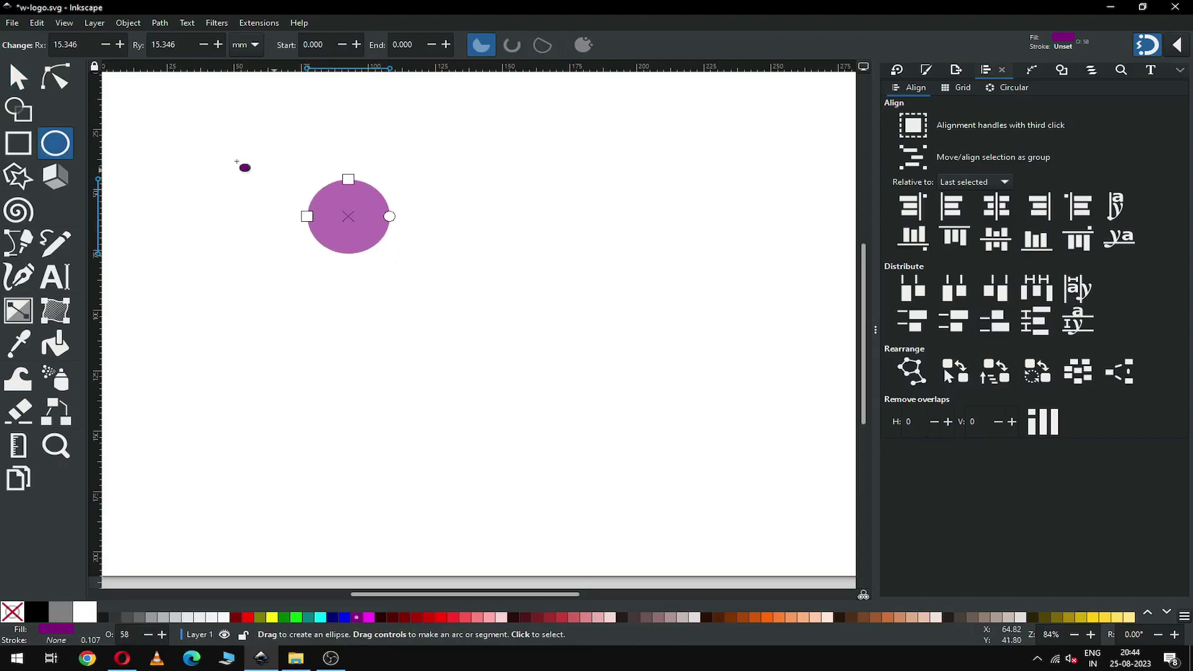
{"action": "left_click", "coordinate": [18, 77]}
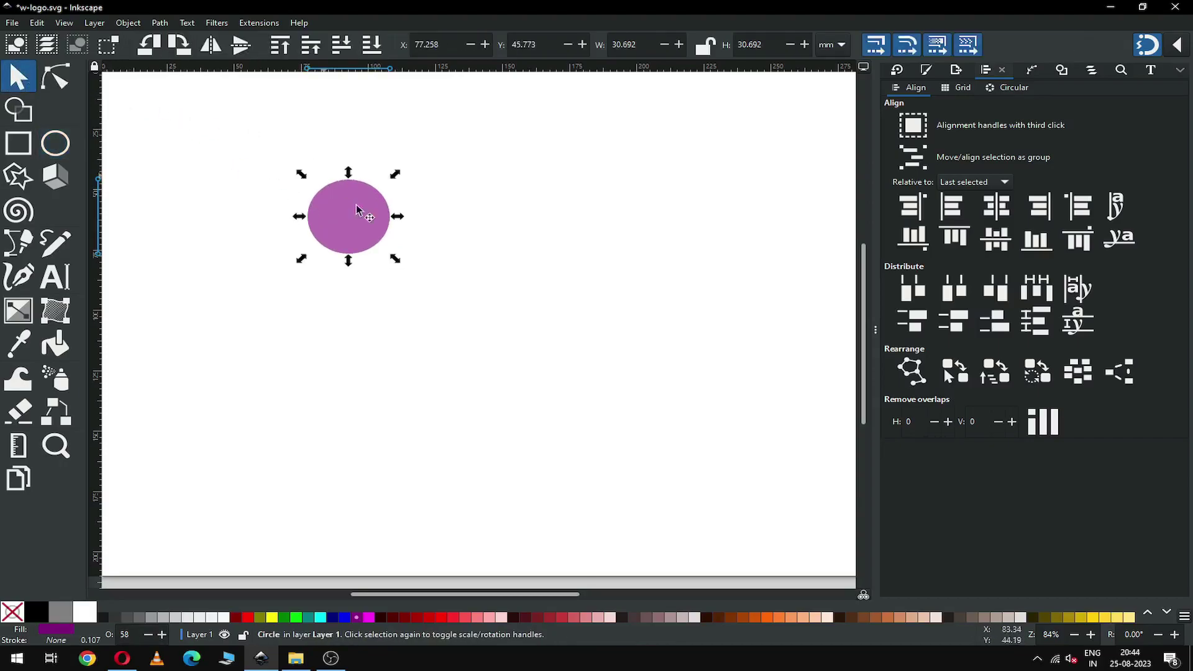
{"action": "left_click", "coordinate": [160, 23]}
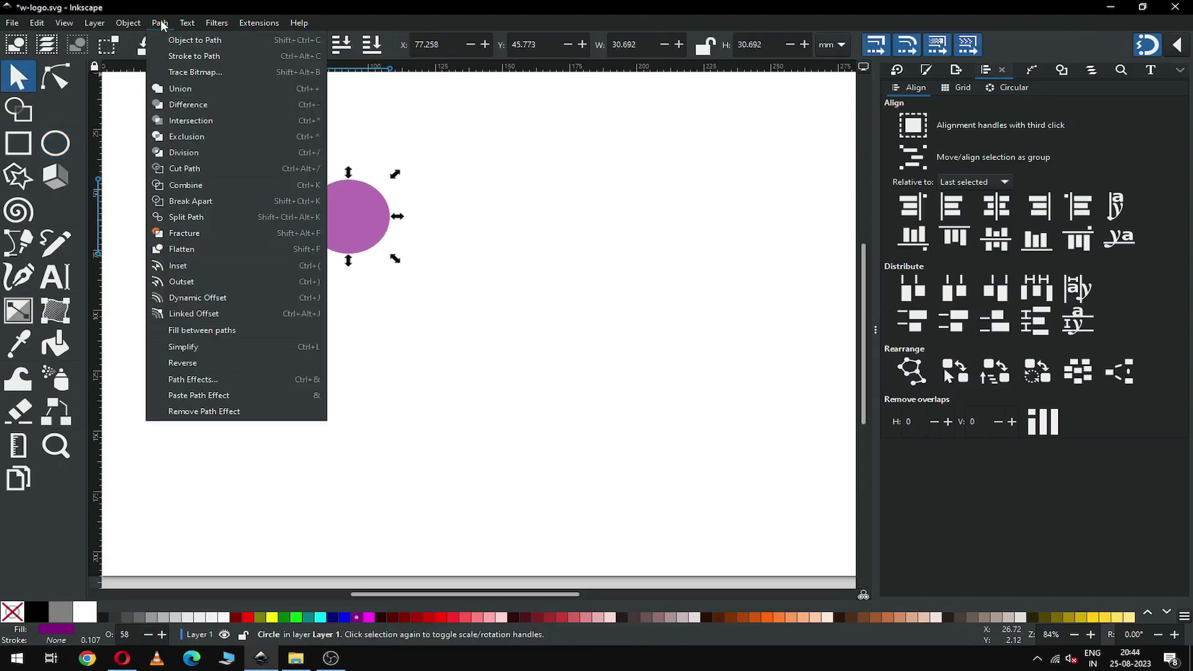
{"action": "left_click", "coordinate": [185, 45]}
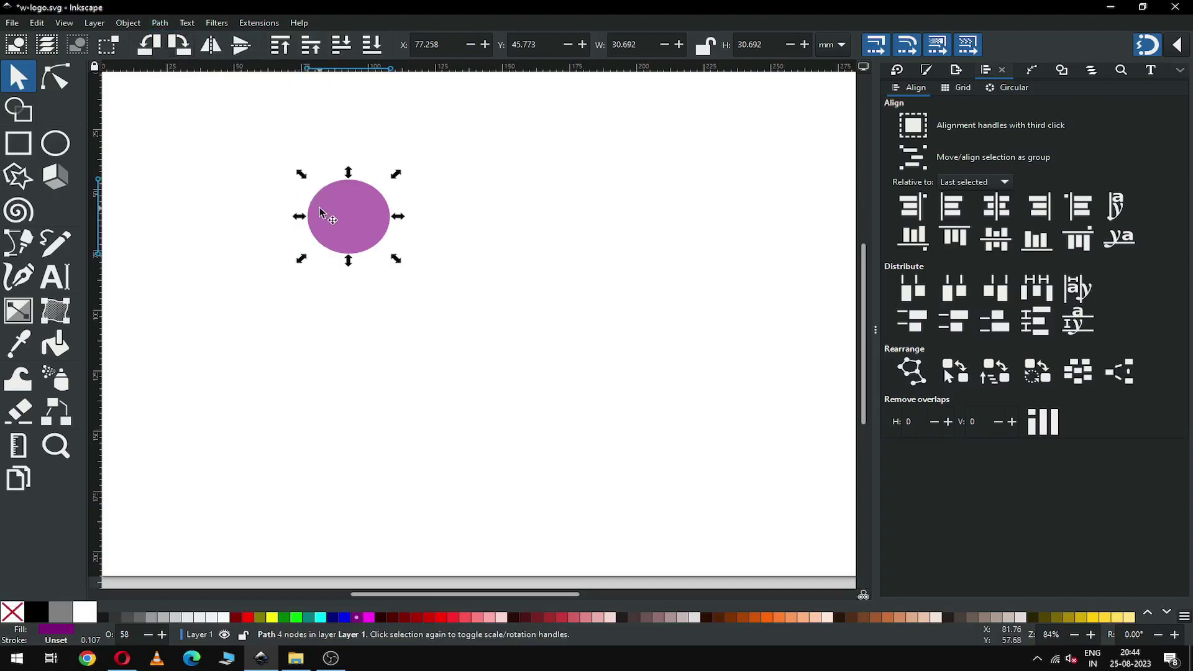
- Set the circle's width and height to 40 mm
{"action": "left_click", "coordinate": [646, 40]}
{"action": "type", "text": "40"}
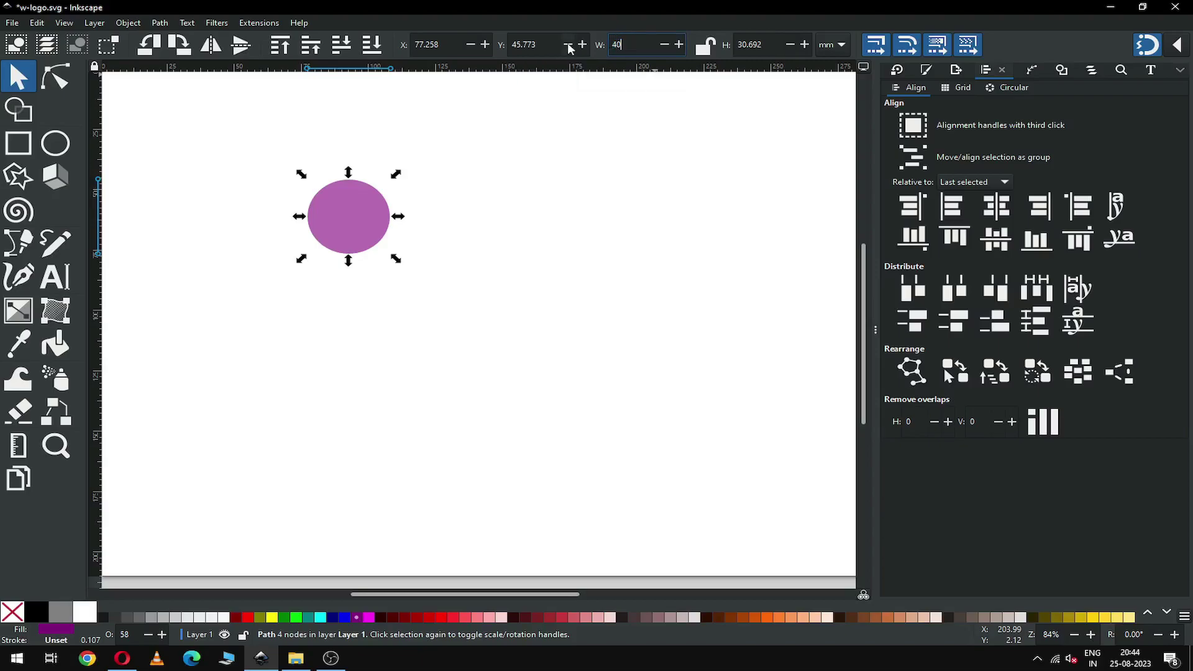
{"action": "key", "text": "Tab"}
{"action": "type", "text": "40"}
{"action": "key", "text": "Return"}
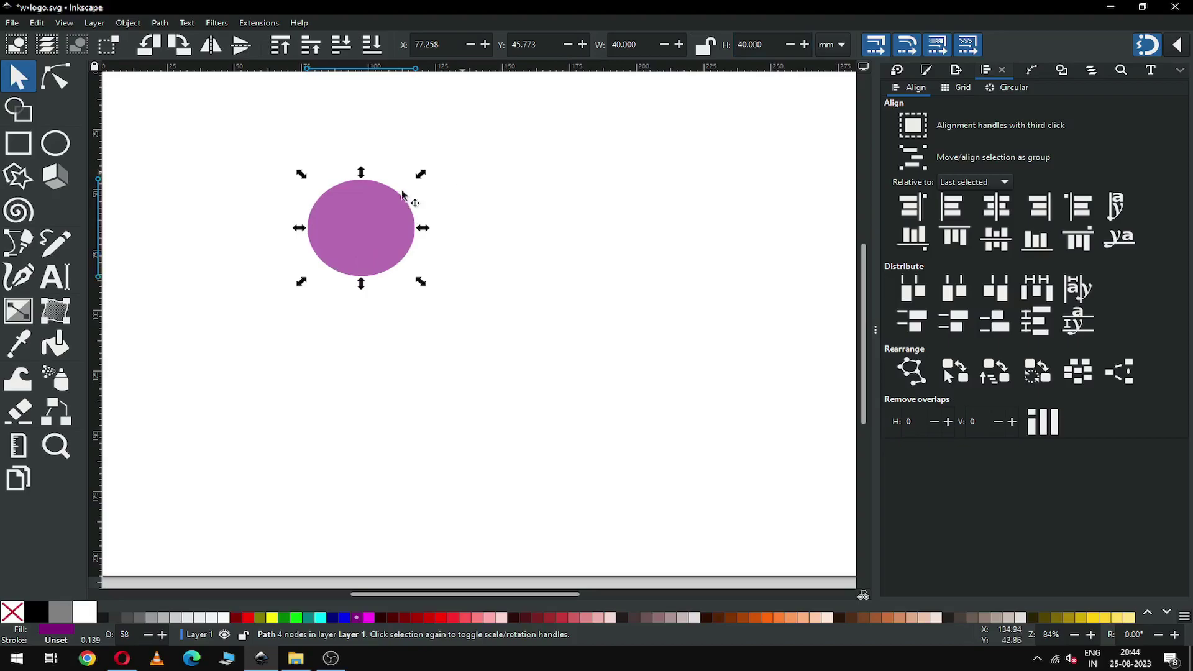
- Move the circle toward the page's upper-left area, duplicate it, and place the copy directly below so the two touch
{"action": "left_click_drag", "start_coordinate": [367, 231], "coordinate": [261, 292]}
{"action": "right_click", "coordinate": [263, 193]}
{"action": "left_click", "coordinate": [292, 233]}
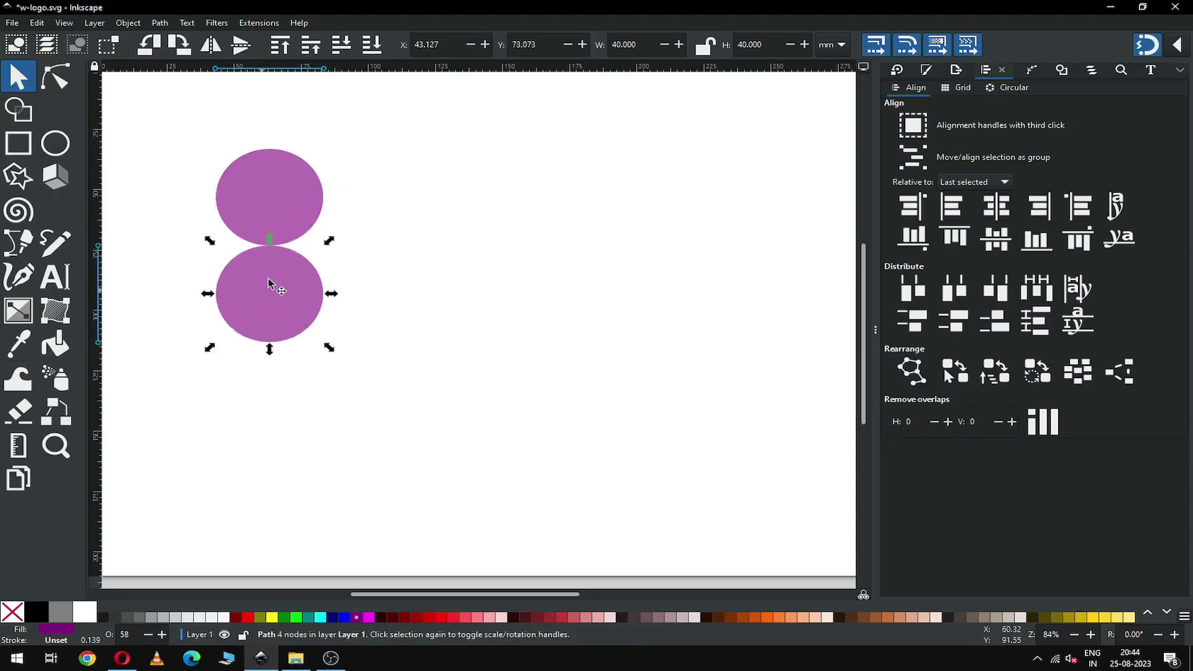
- Move the lower circle straight down to about Y 75.9 mm, leaving a small gap below the upper circle
{"action": "key", "text": "z"}
{"action": "left_click_drag", "start_coordinate": [173, 187], "coordinate": [377, 367]}
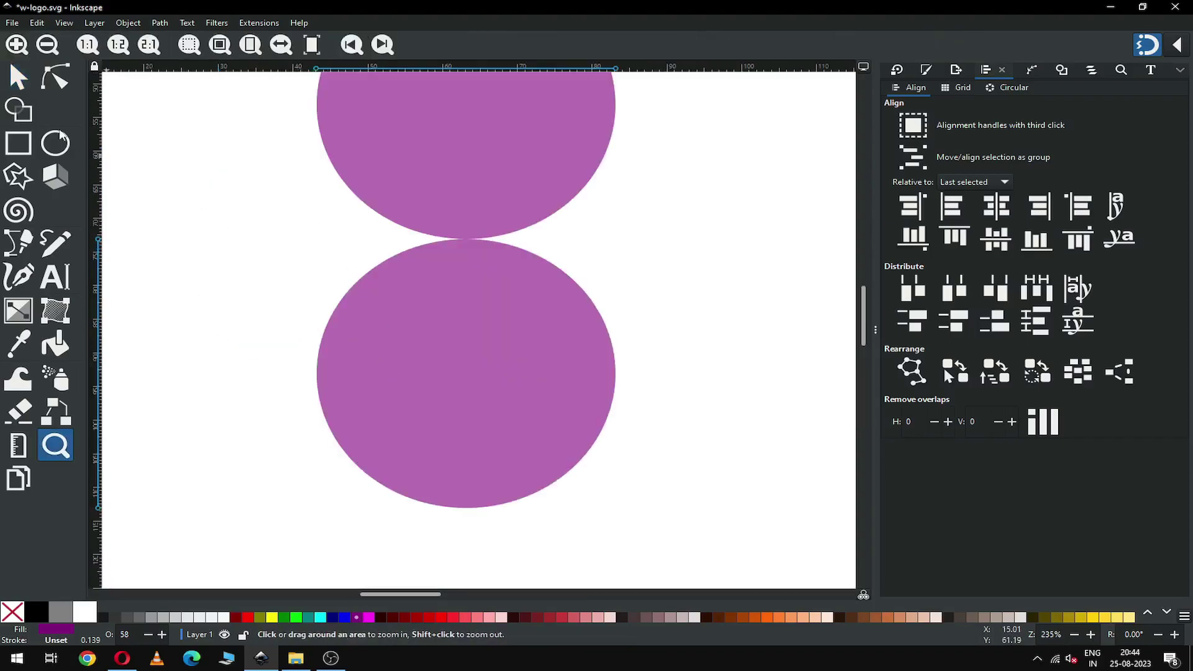
{"action": "left_click", "coordinate": [20, 85]}
{"action": "left_click_drag", "start_coordinate": [469, 311], "coordinate": [453, 334]}
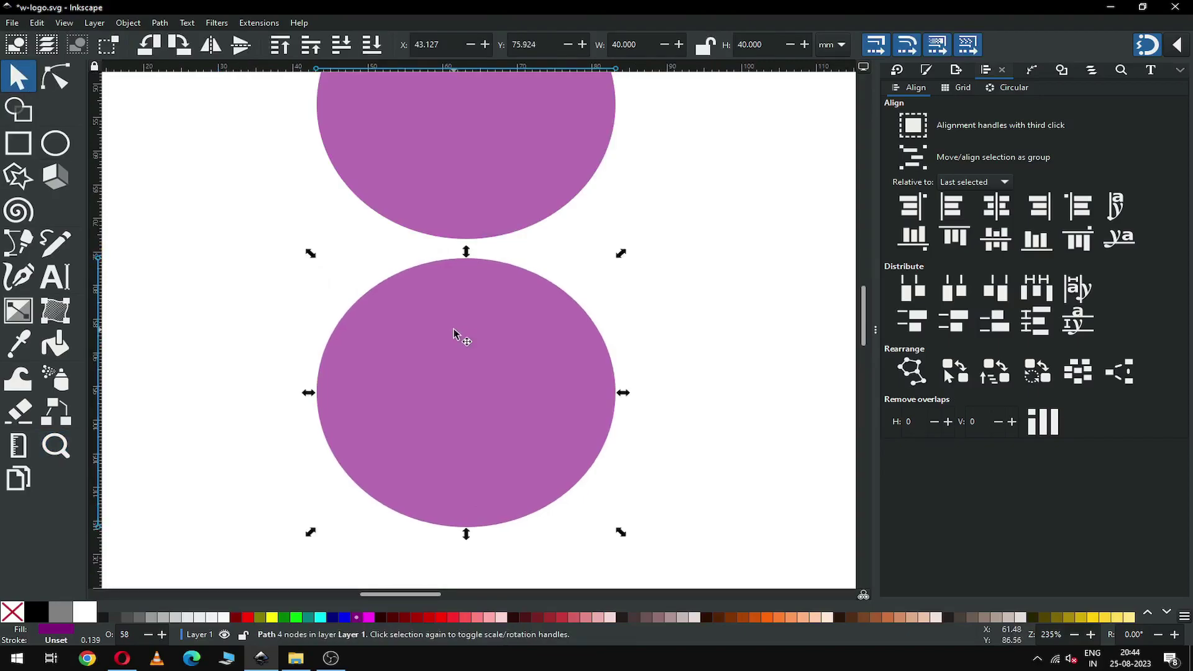
{"action": "scroll", "coordinate": [454, 334], "scroll_direction": "down", "scroll_amount": 2}
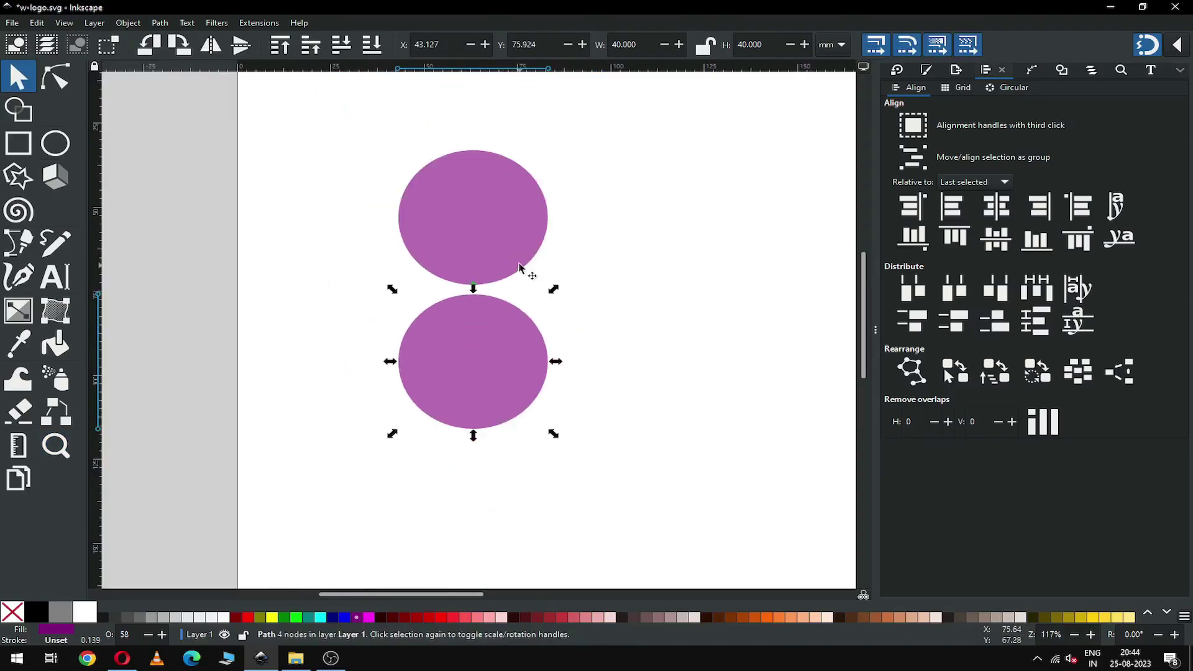
- Draw a rectangle about 20 × 22.9 mm from the upper circle's left edge to the lower circle's top and remove its corner rounding
{"action": "key", "text": "shift"}
{"action": "left_click", "coordinate": [466, 237], "text": "shift"}
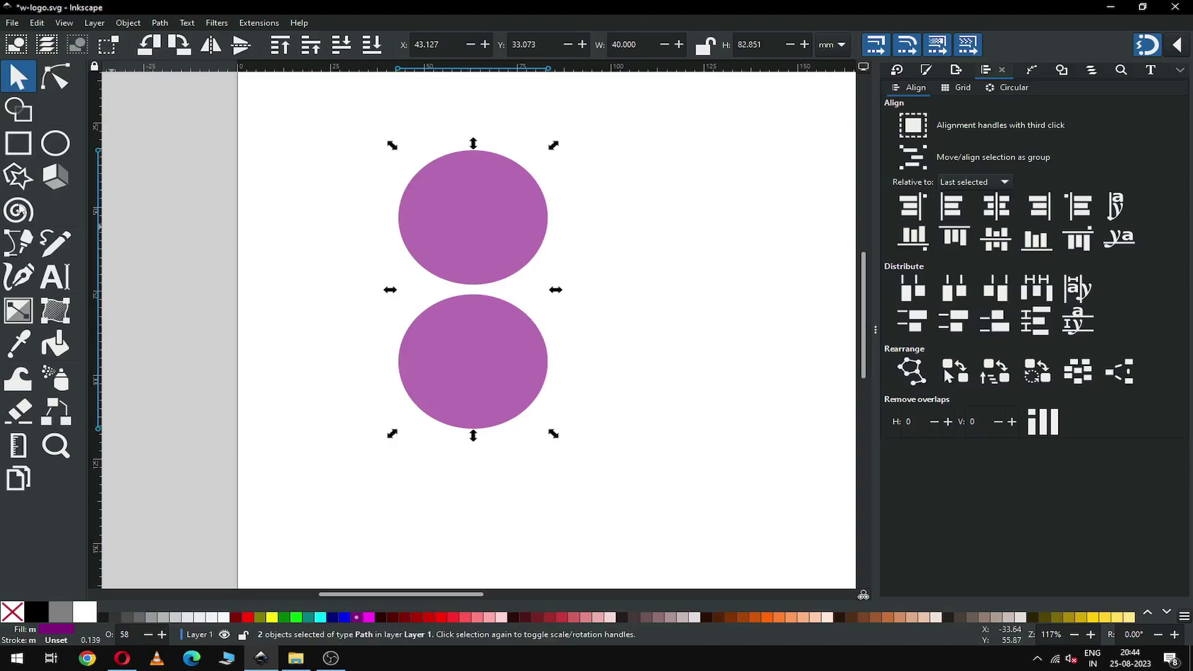
{"action": "left_click", "coordinate": [17, 144]}
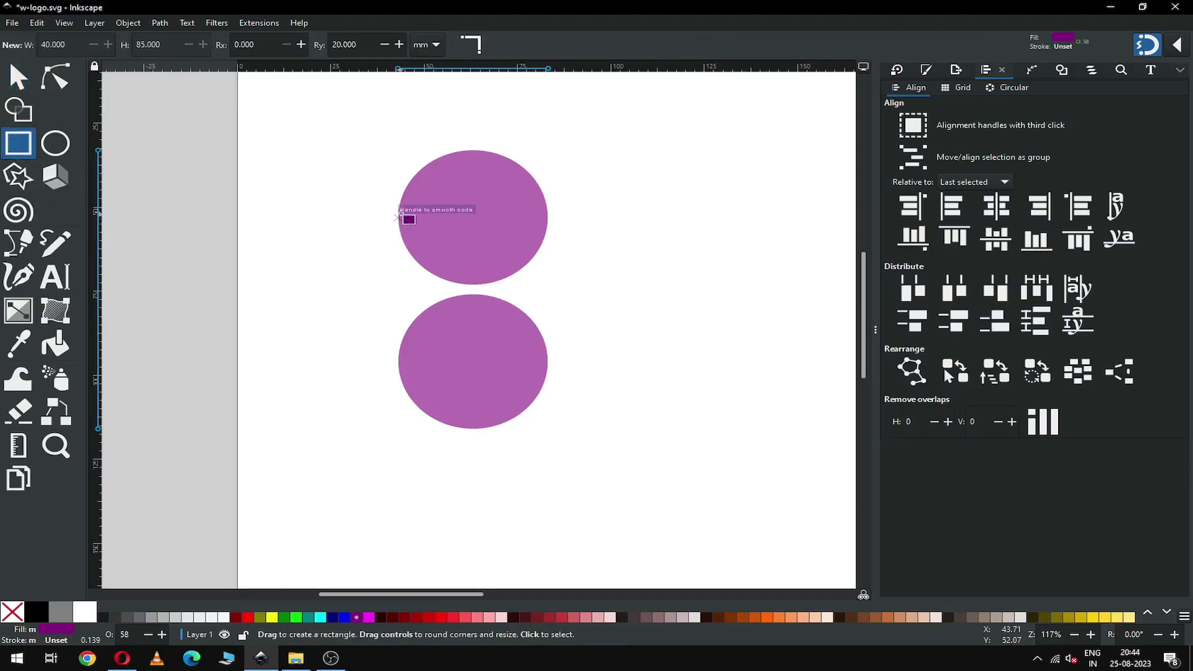
{"action": "left_click_drag", "start_coordinate": [396, 214], "coordinate": [473, 295]}
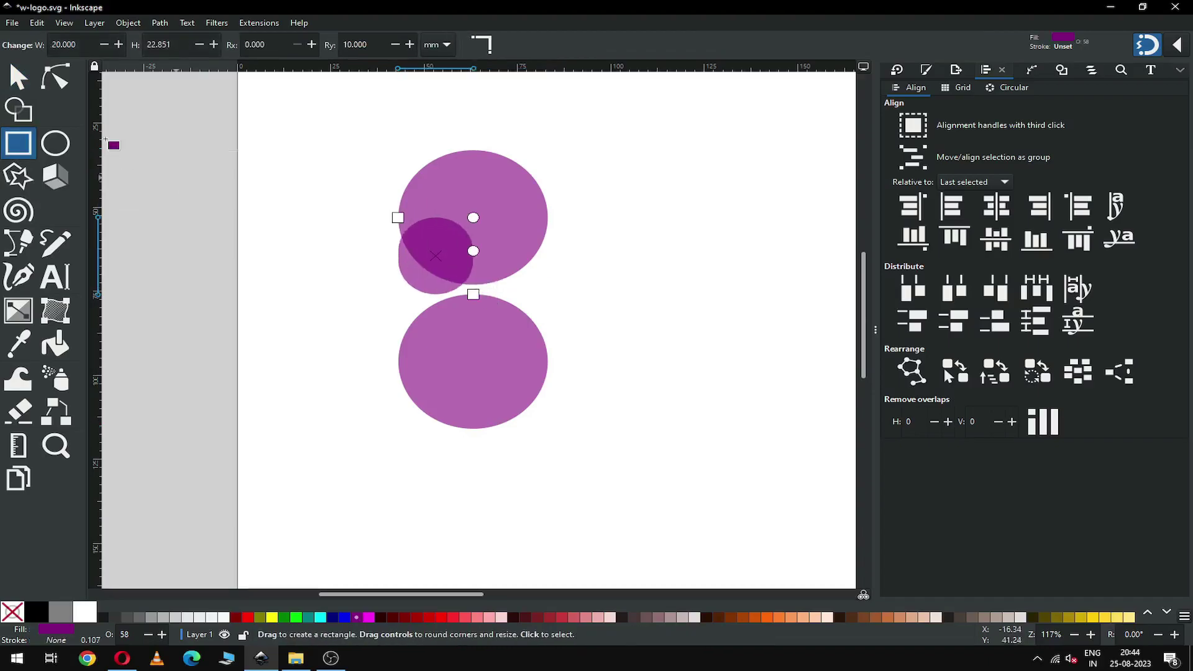
{"action": "left_click", "coordinate": [53, 77]}
{"action": "left_click_drag", "start_coordinate": [473, 250], "coordinate": [485, 182]}
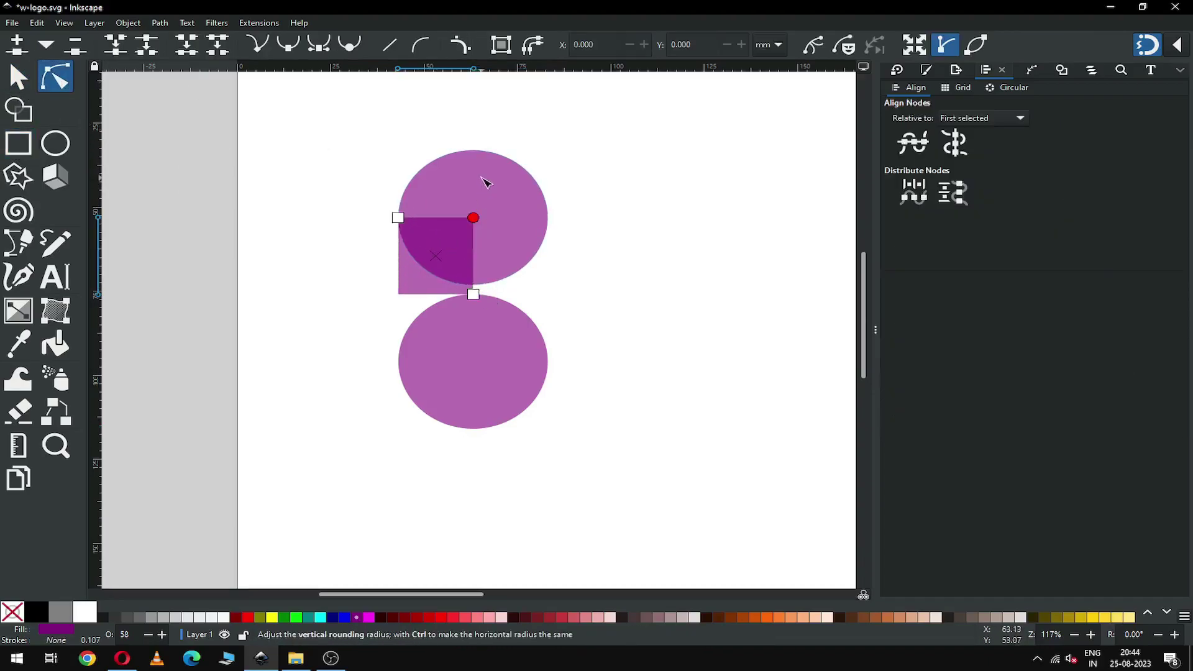
- Stretch the rectangle down and across both circles to 40 mm wide and about 45.7 mm high
{"action": "left_click", "coordinate": [18, 77]}
{"action": "left_click_drag", "start_coordinate": [436, 301], "coordinate": [437, 378]}
{"action": "left_click_drag", "start_coordinate": [482, 295], "coordinate": [554, 311]}
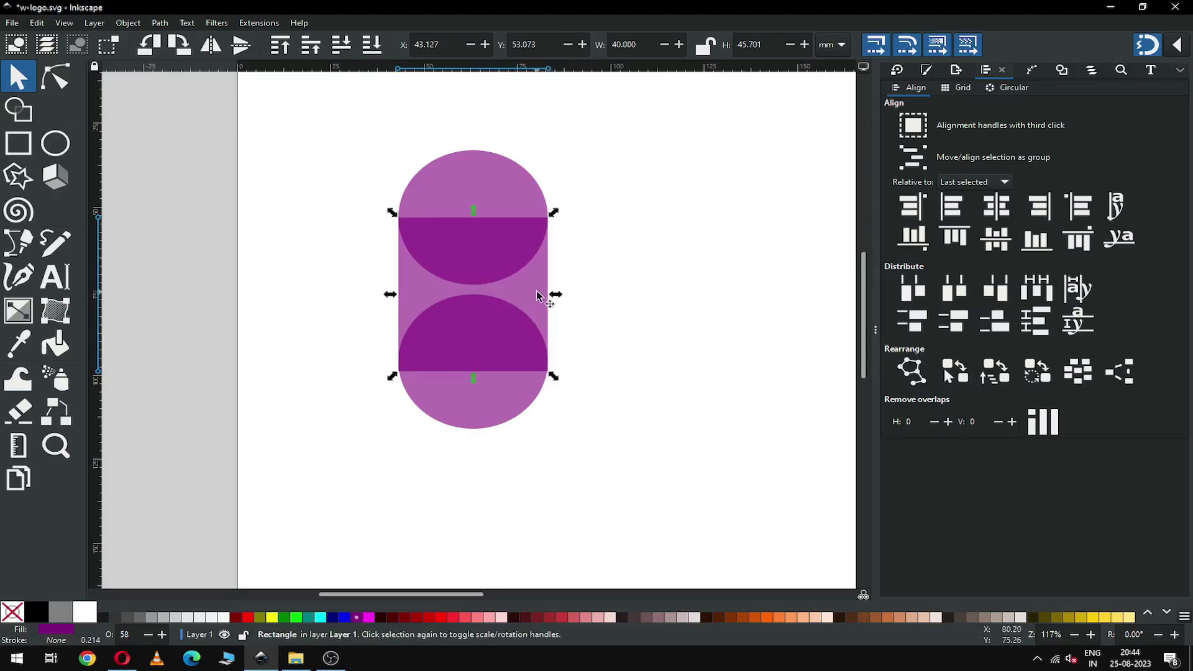
{"action": "left_click", "coordinate": [600, 275]}
{"action": "left_click", "coordinate": [545, 289]}
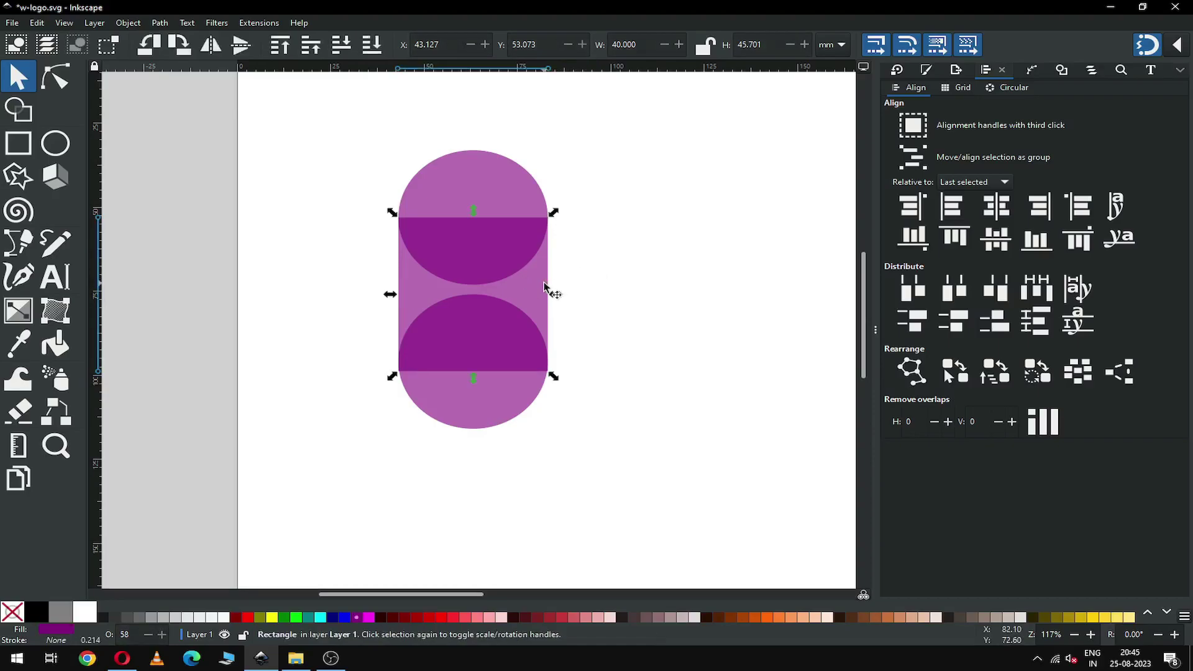
{"action": "left_click", "coordinate": [503, 202], "text": "shift"}
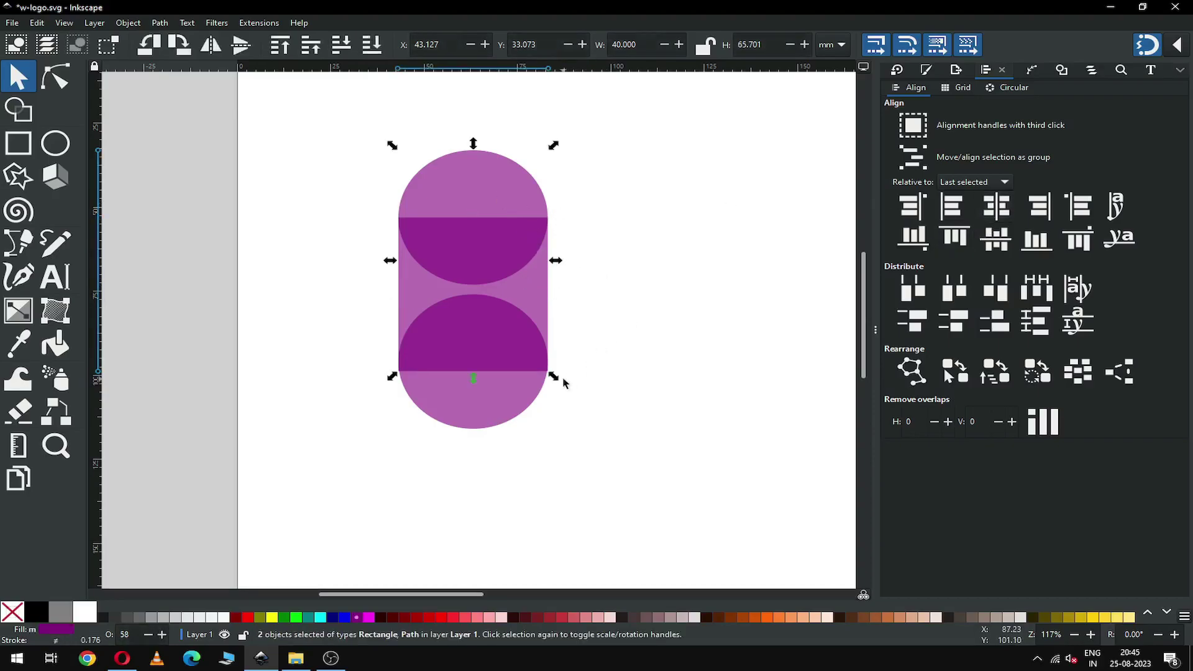
{"action": "left_click", "coordinate": [500, 396]}
{"action": "left_click", "coordinate": [532, 312], "text": "shift"}
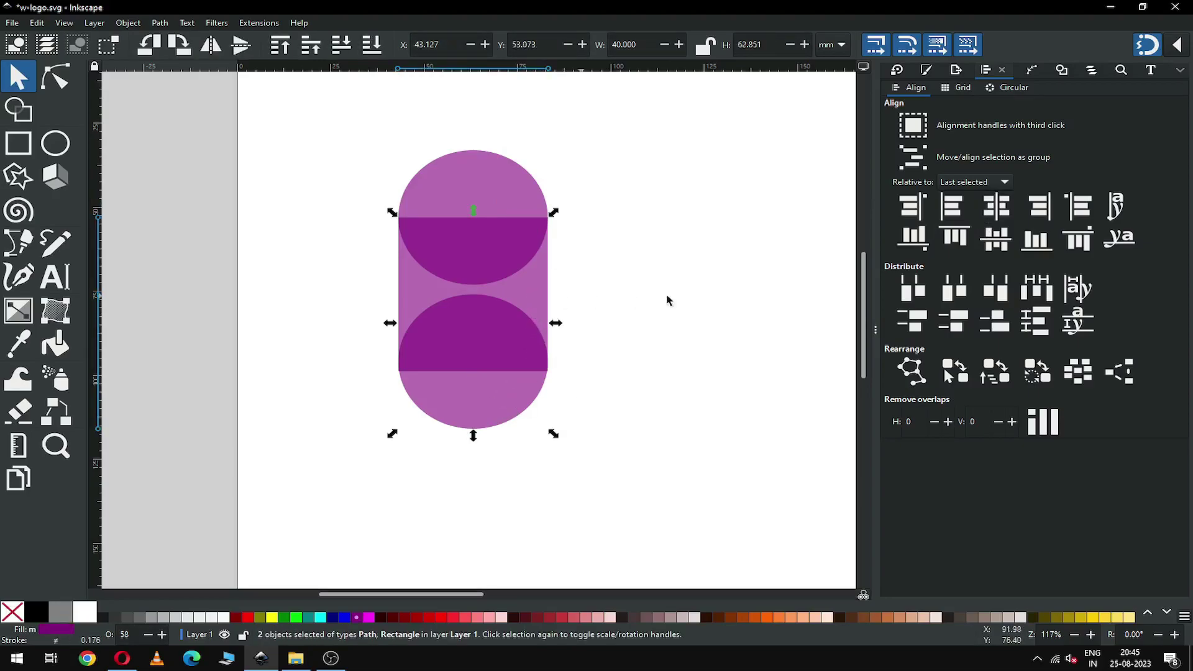
{"action": "left_click", "coordinate": [661, 376]}
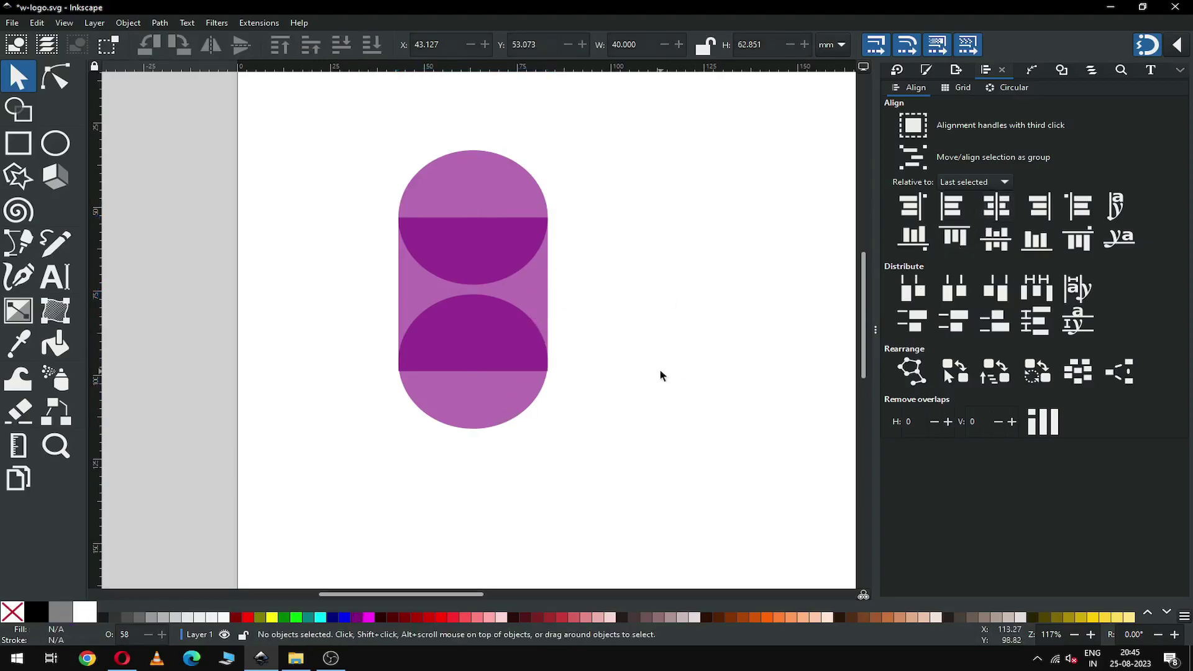
- Snap the lower circle's centre to the midpoint of the rectangle's bottom edge
{"action": "key", "text": "z"}
{"action": "left_click_drag", "start_coordinate": [369, 297], "coordinate": [598, 461]}
{"action": "key", "text": "s"}
{"action": "left_click", "coordinate": [445, 389]}
{"action": "left_click_drag", "start_coordinate": [445, 388], "coordinate": [439, 394]}
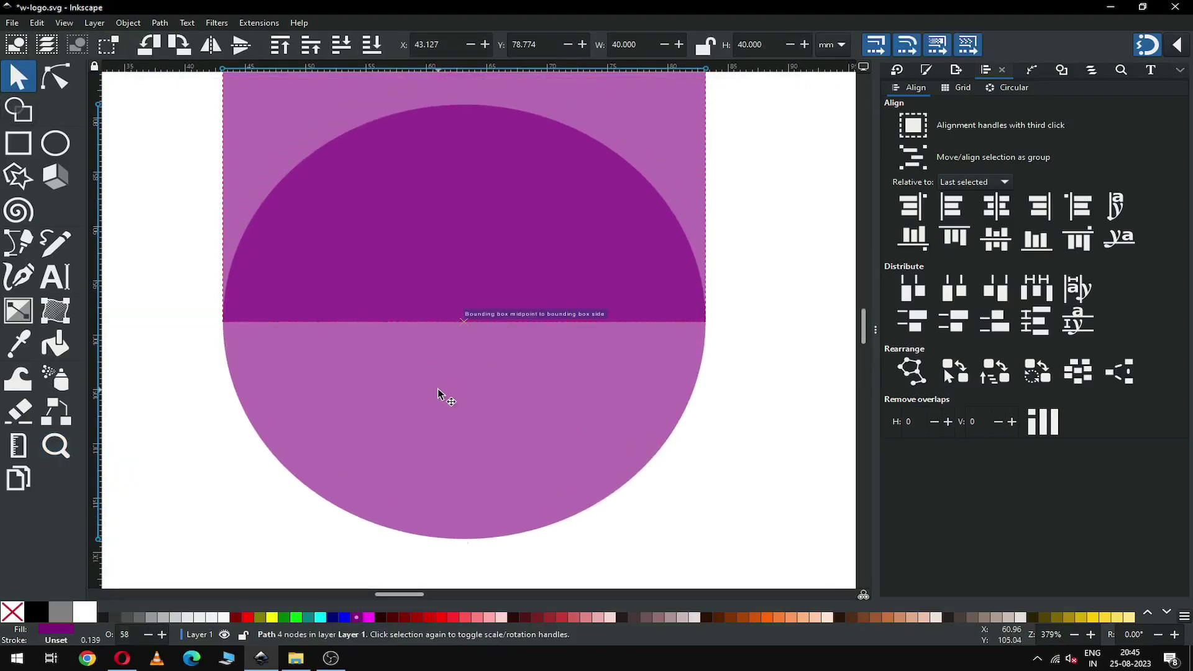
- Snap the upper circle's centre to the midpoint of the rectangle's top edge and save the document
{"action": "key", "text": "minus"}
{"action": "key", "text": "minus"}
{"action": "key", "text": "minus"}
{"action": "left_click", "coordinate": [521, 123]}
{"action": "key", "text": "z"}
{"action": "left_click_drag", "start_coordinate": [344, 119], "coordinate": [625, 245]}
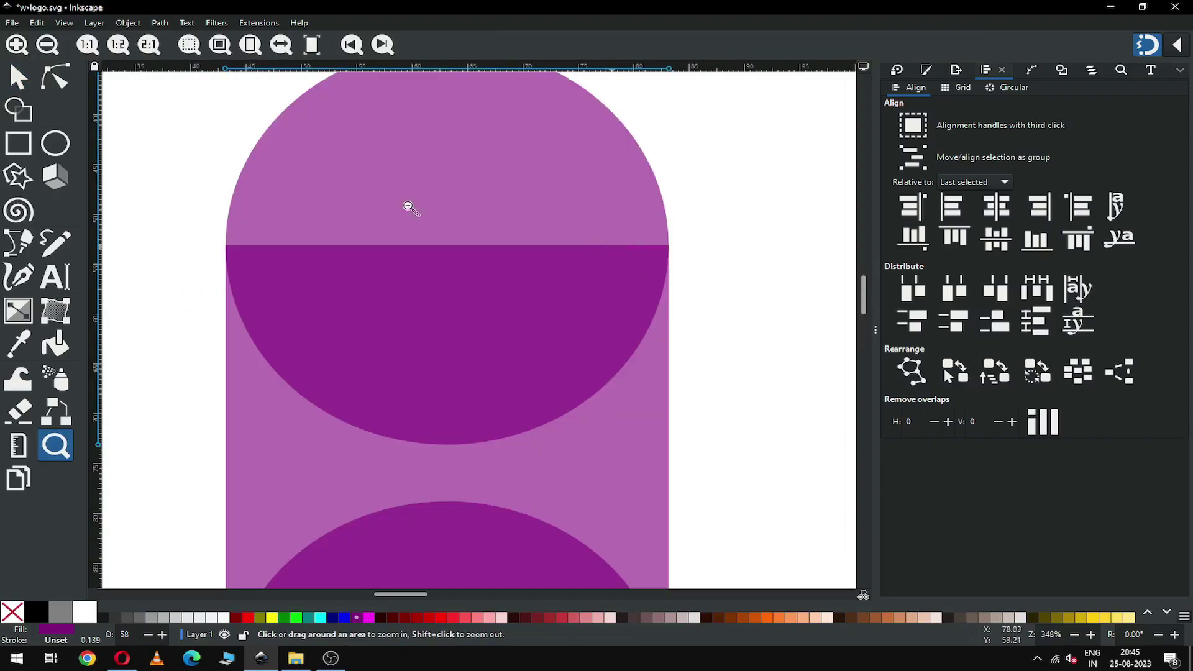
{"action": "left_click", "coordinate": [10, 91]}
{"action": "mouse_move", "coordinate": [458, 203]}
{"action": "left_mouse_down"}
{"action": "mouse_move", "coordinate": [458, 178]}
{"action": "mouse_move", "coordinate": [454, 194]}
{"action": "left_mouse_up"}
{"action": "left_click", "coordinate": [703, 321]}
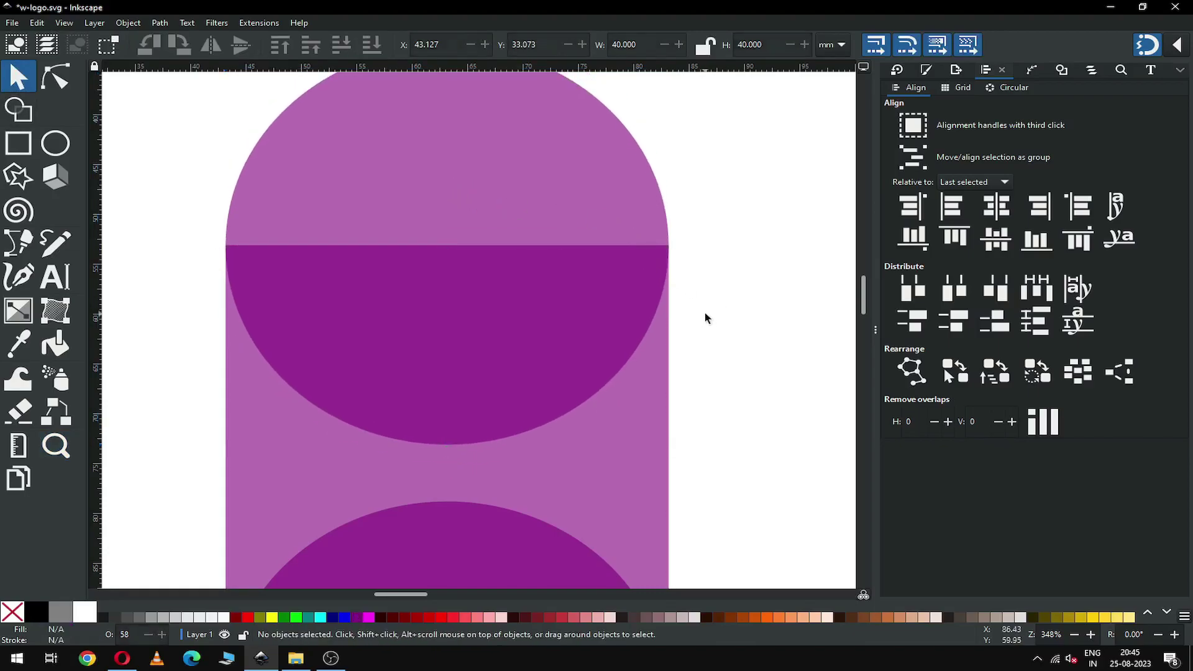
{"action": "scroll", "coordinate": [705, 318], "scroll_direction": "down", "scroll_amount": 5}
{"action": "key", "text": "ctrl+s"}
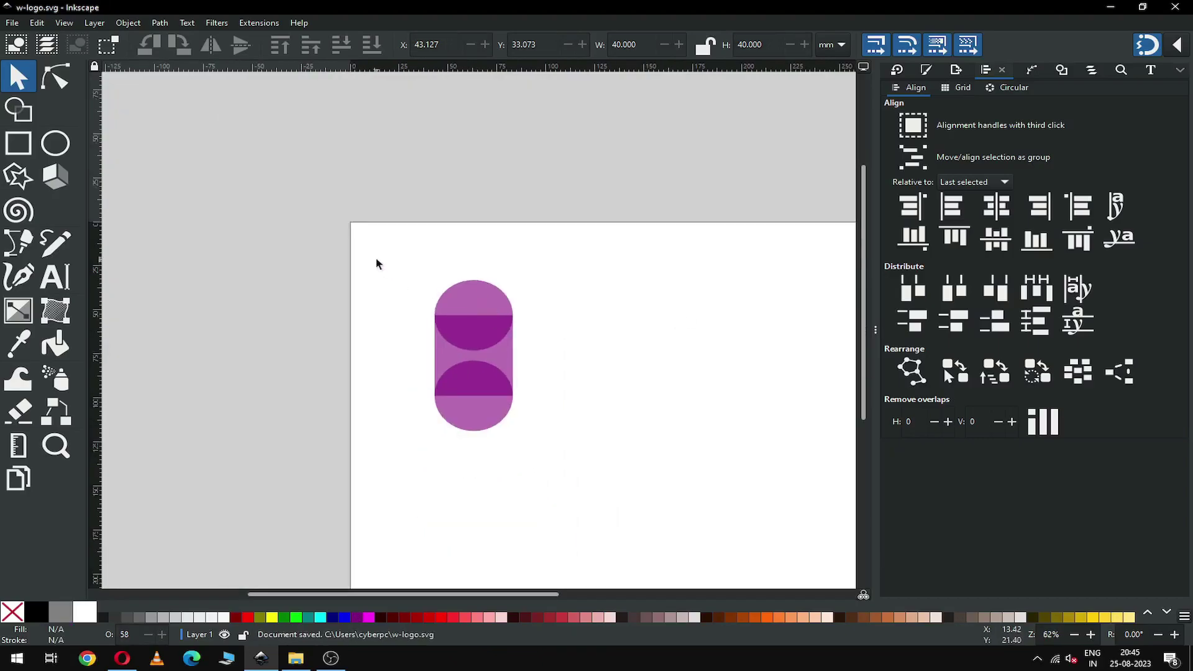
- Select all three shapes and move them down together to about Y 50.8 mm
{"action": "key", "text": "ctrl+a"}
{"action": "scroll", "coordinate": [377, 264], "scroll_direction": "right", "scroll_amount": 5}
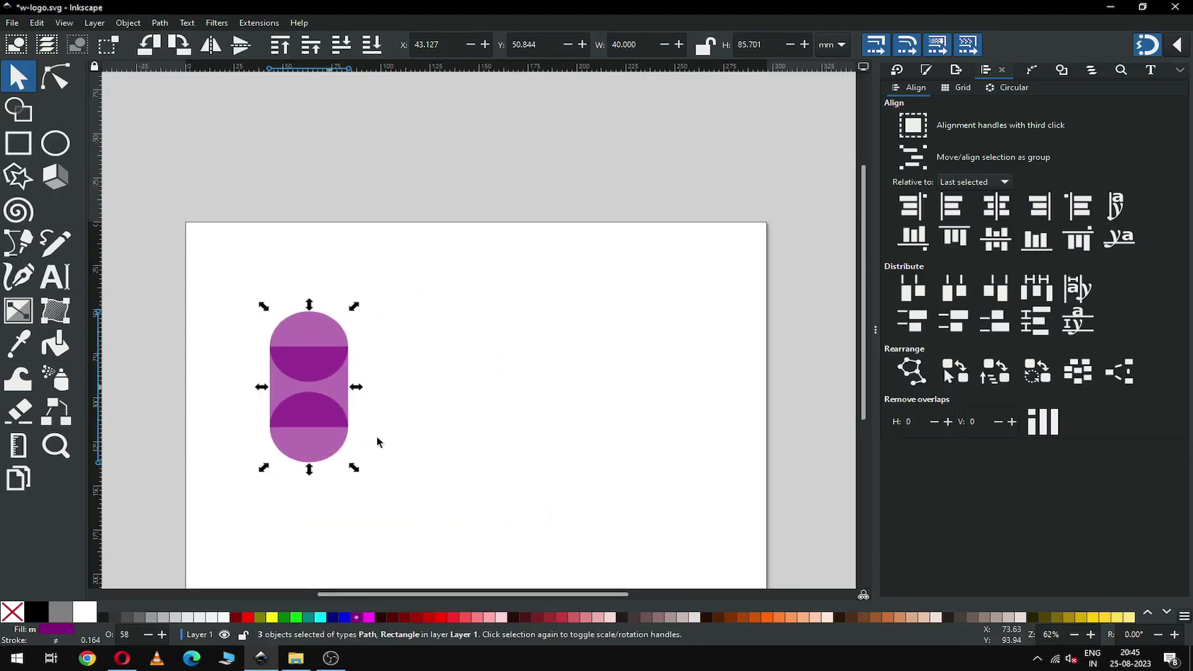
{"action": "left_click", "coordinate": [346, 448]}
- Duplicate the lower circle and place the copy directly above it, with its bottom touching the lower circle's top
{"action": "left_click", "coordinate": [308, 454]}
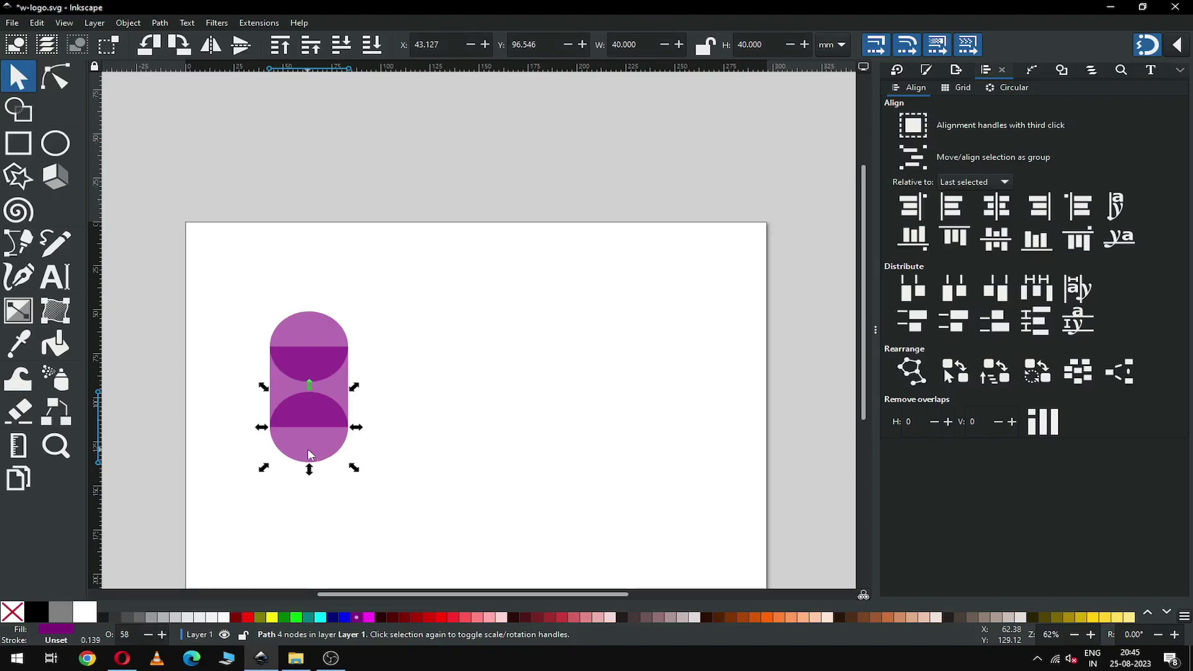
{"action": "right_click", "coordinate": [308, 452]}
{"action": "left_click", "coordinate": [359, 251]}
{"action": "left_click_drag", "start_coordinate": [313, 452], "coordinate": [336, 385]}
- Examine at high magnification where the duplicated circle's bottom meets the lower circle's top
{"action": "key", "text": "z"}
{"action": "left_click_drag", "start_coordinate": [225, 278], "coordinate": [426, 495]}
{"action": "left_click", "coordinate": [445, 345]}
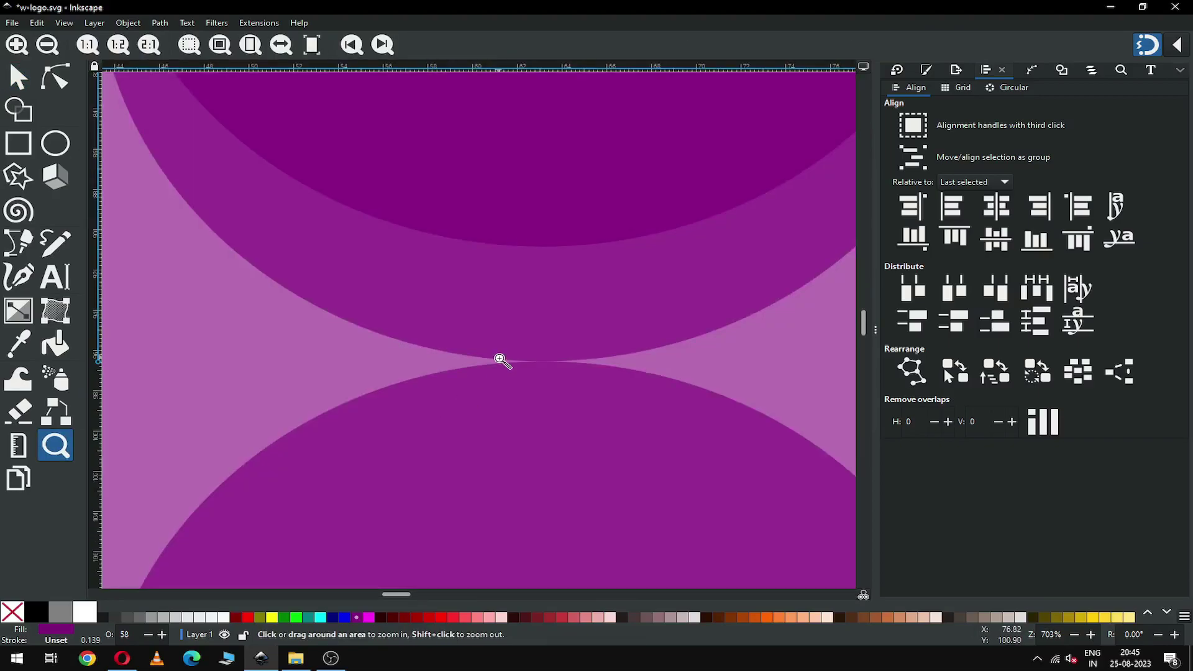
{"action": "left_click", "coordinate": [438, 336]}
{"action": "left_click", "coordinate": [424, 419]}
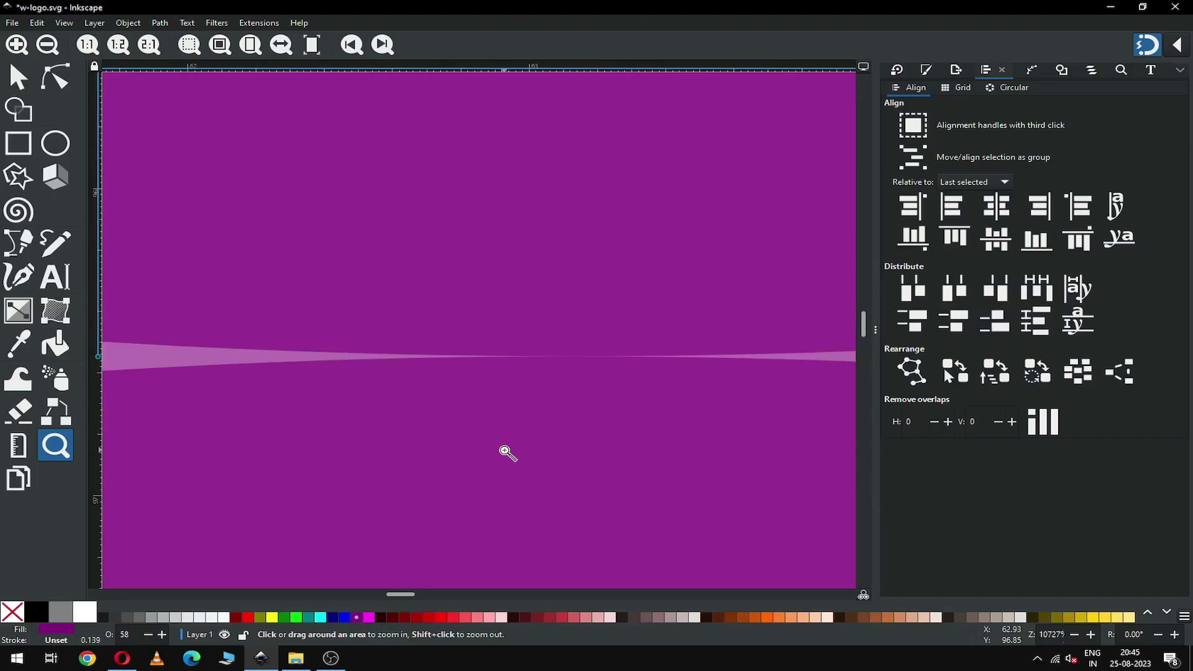
{"action": "left_click", "coordinate": [532, 345], "text": "shift"}
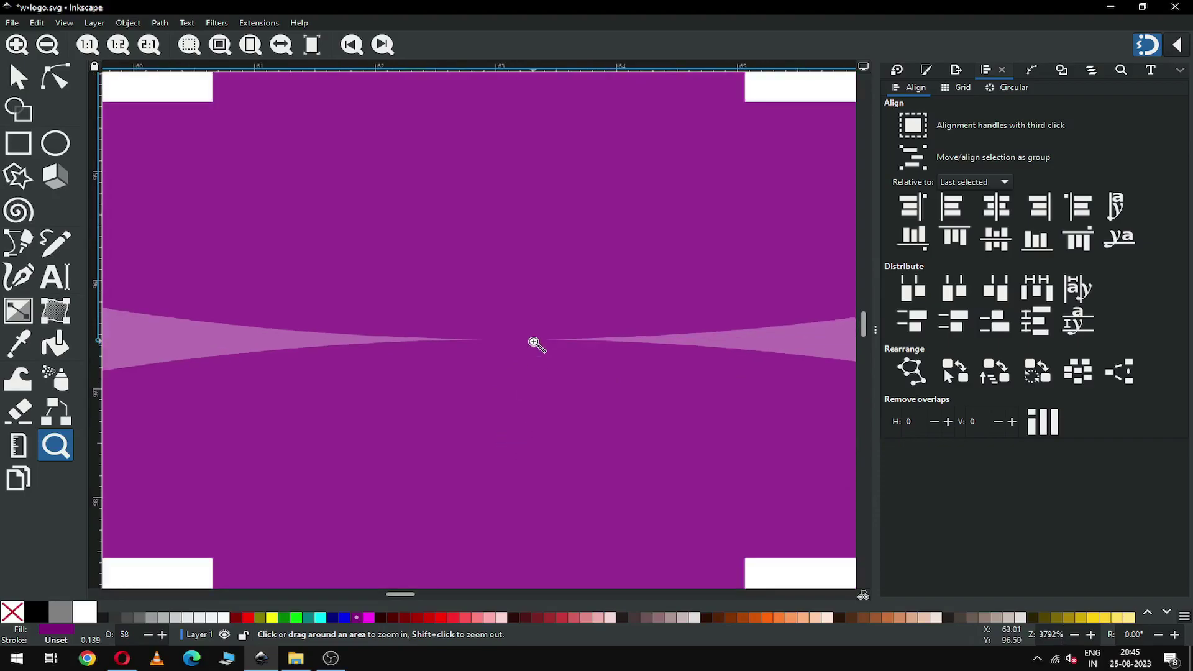
{"action": "left_click", "coordinate": [531, 345], "text": "shift"}
{"action": "left_click", "coordinate": [531, 345], "text": "shift"}
{"action": "scroll", "coordinate": [531, 345], "scroll_direction": "down", "scroll_amount": 5}
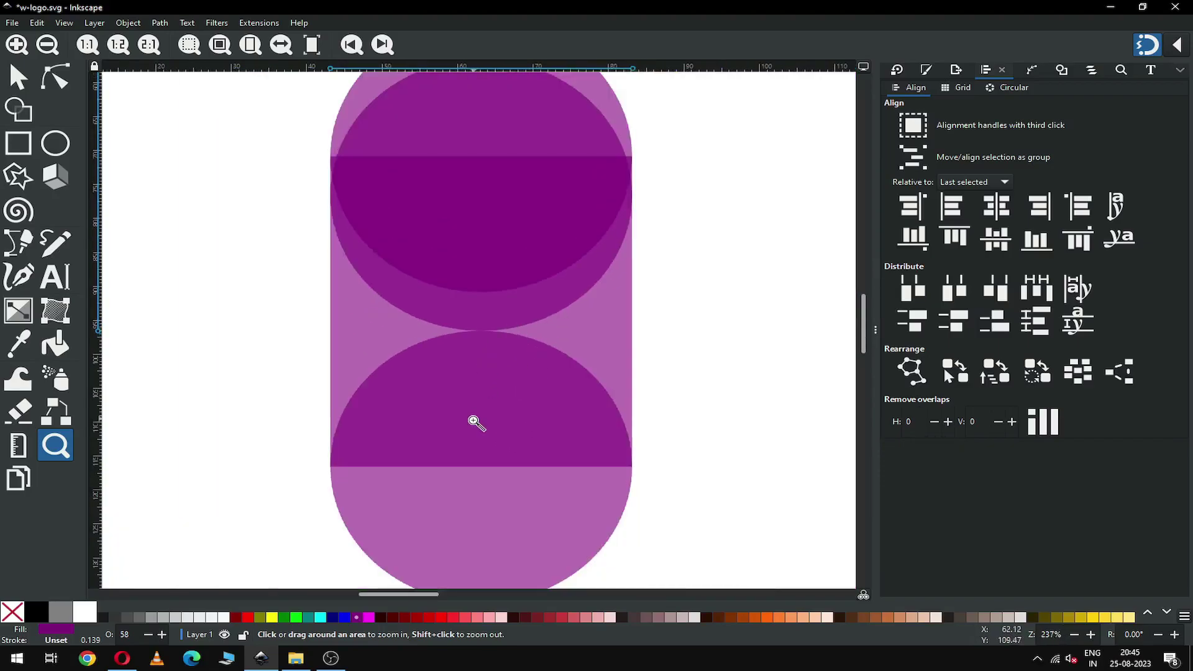
{"action": "left_click_drag", "start_coordinate": [452, 302], "coordinate": [523, 350]}
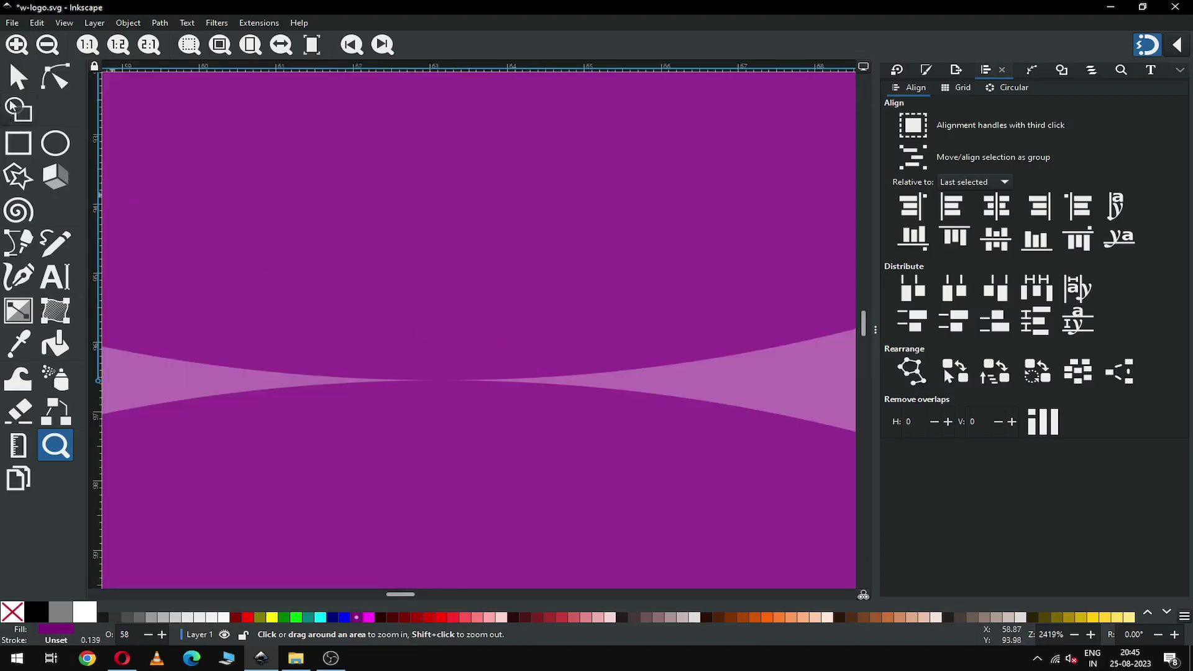
- Return to the Selector tool, clear the selection and save the document
{"action": "left_click", "coordinate": [18, 77]}
{"action": "left_click", "coordinate": [466, 325]}
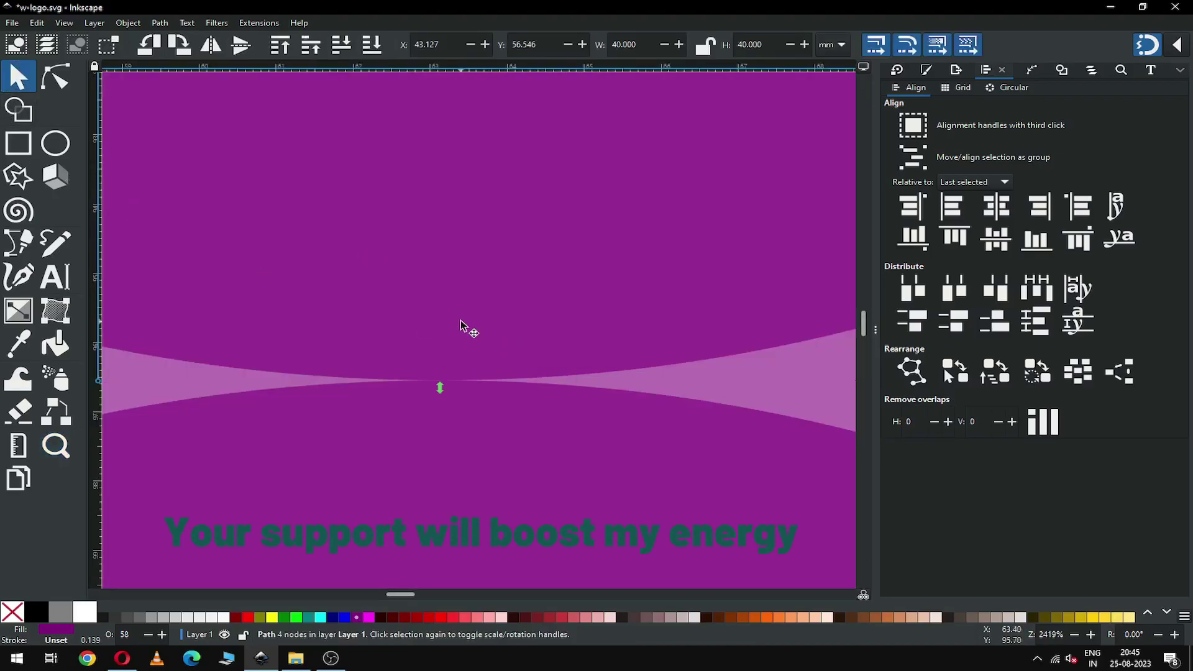
{"action": "key", "text": "minus"}
{"action": "key", "text": "minus"}
{"action": "key", "text": "minus"}
{"action": "key", "text": "minus"}
{"action": "key", "text": "minus"}
{"action": "key", "text": "minus"}
{"action": "key", "text": "minus"}
{"action": "key", "text": "minus"}
{"action": "key", "text": "minus"}
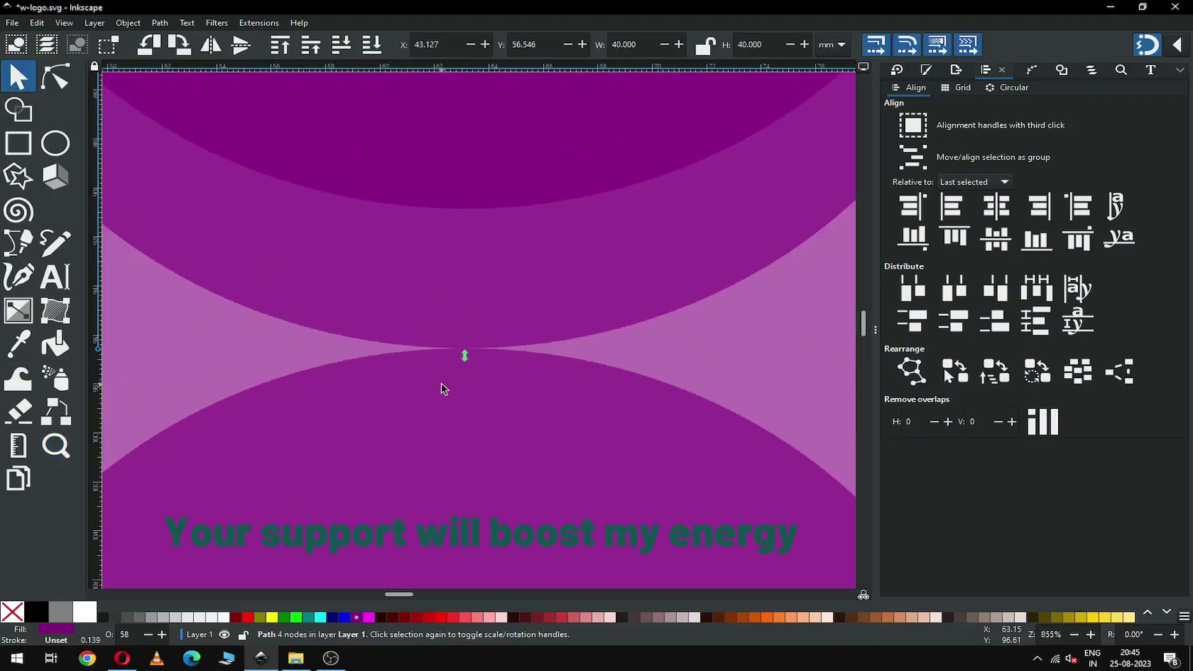
{"action": "left_click", "coordinate": [646, 394]}
{"action": "key", "text": "ctrl+s"}
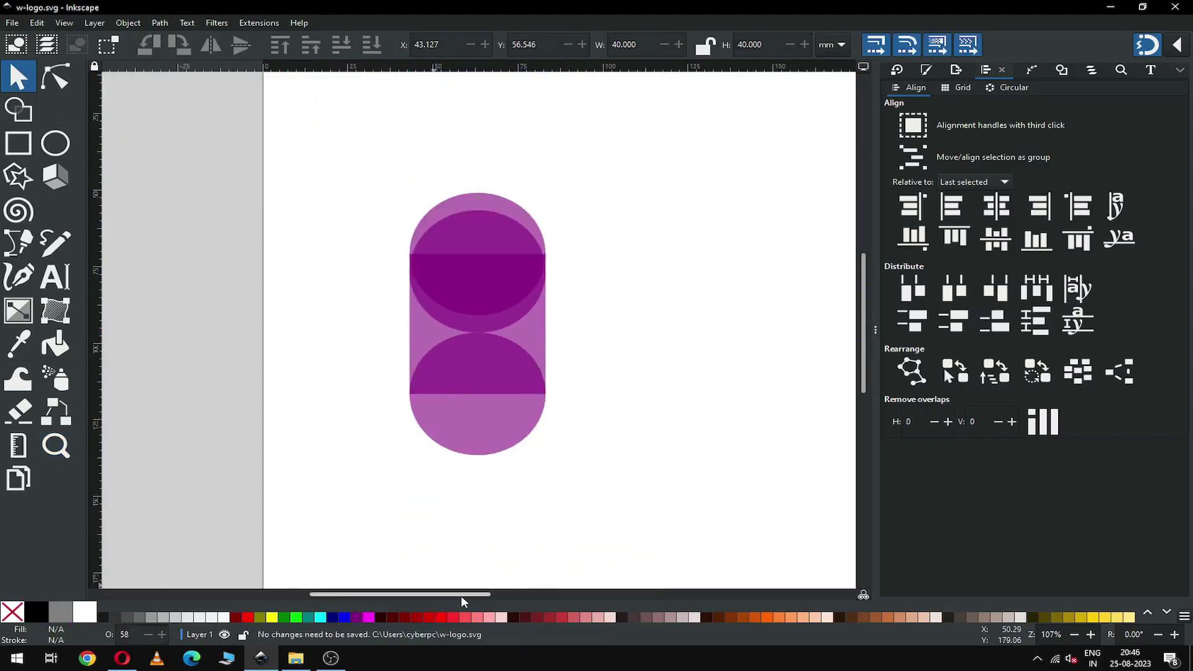
- Duplicate all four shapes and move the copy horizontally to the right, to about X 116.6 mm
{"action": "scroll", "coordinate": [480, 428], "scroll_direction": "right", "scroll_amount": 9}
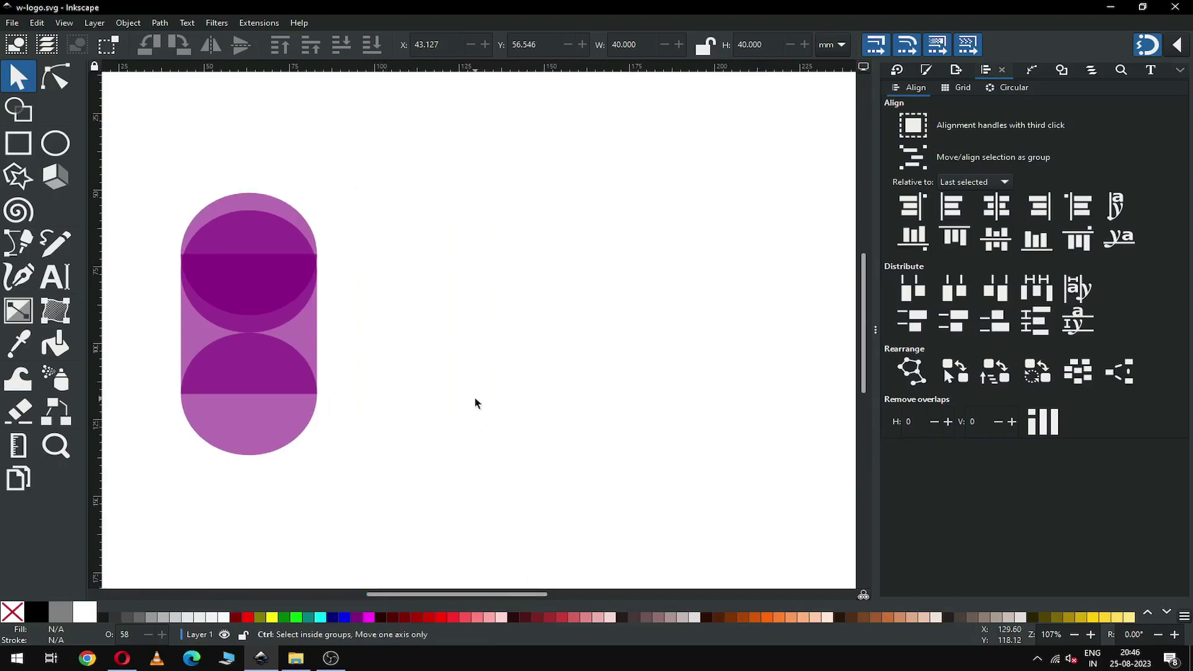
{"action": "left_click_drag", "start_coordinate": [152, 169], "coordinate": [373, 487]}
{"action": "right_click", "coordinate": [279, 410]}
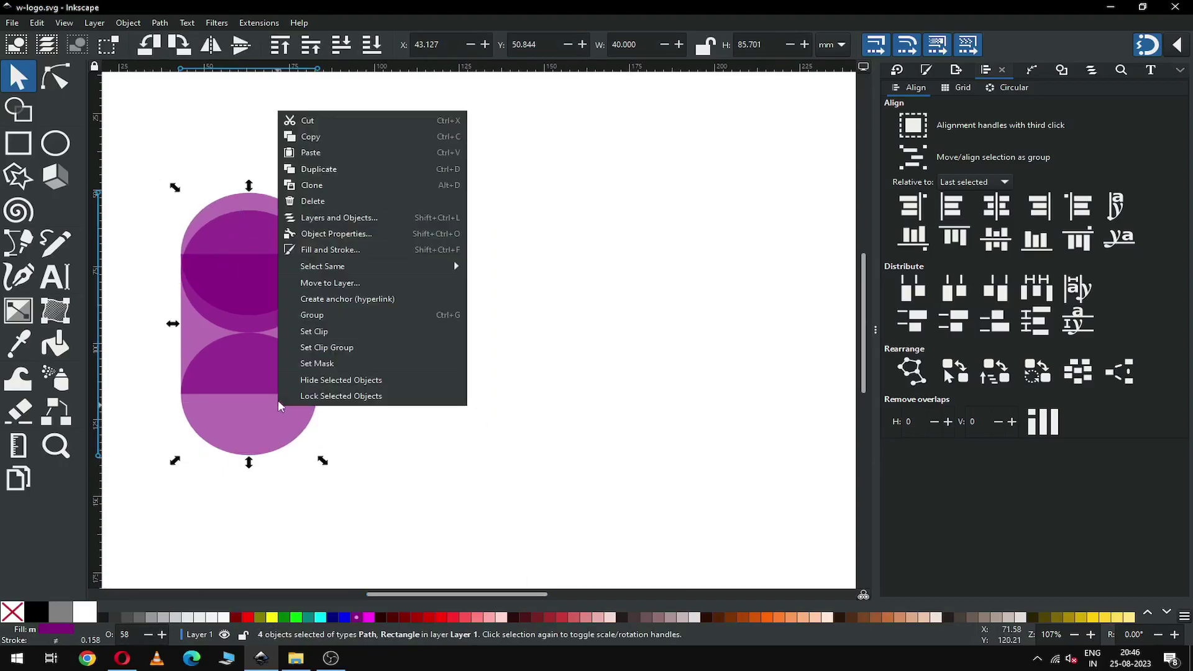
{"action": "left_click", "coordinate": [330, 172]}
{"action": "left_click_drag", "start_coordinate": [271, 336], "coordinate": [516, 393]}
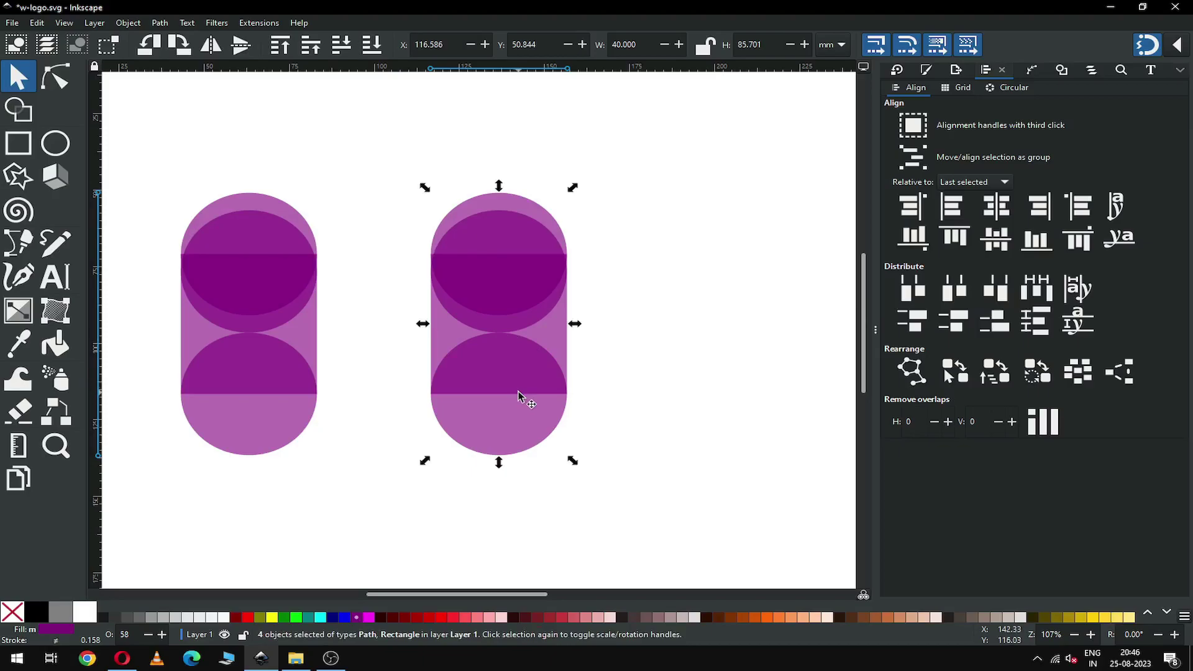
- Group the four copied shapes and flip the group vertically
{"action": "right_click", "coordinate": [484, 310]}
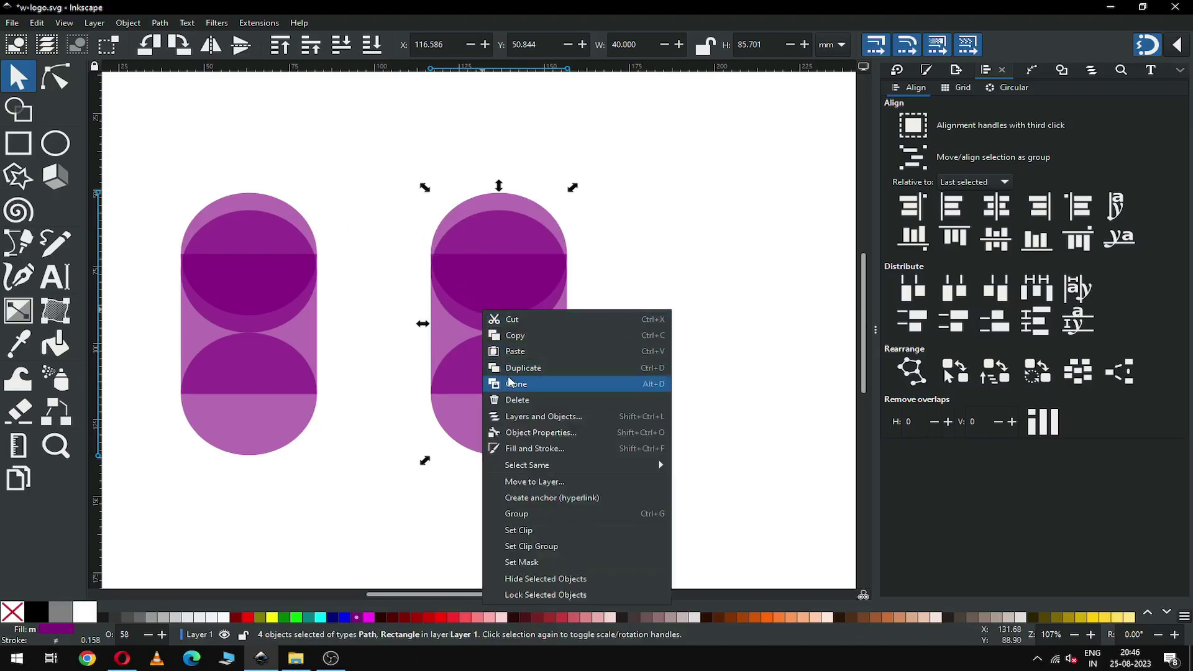
{"action": "left_click", "coordinate": [523, 514]}
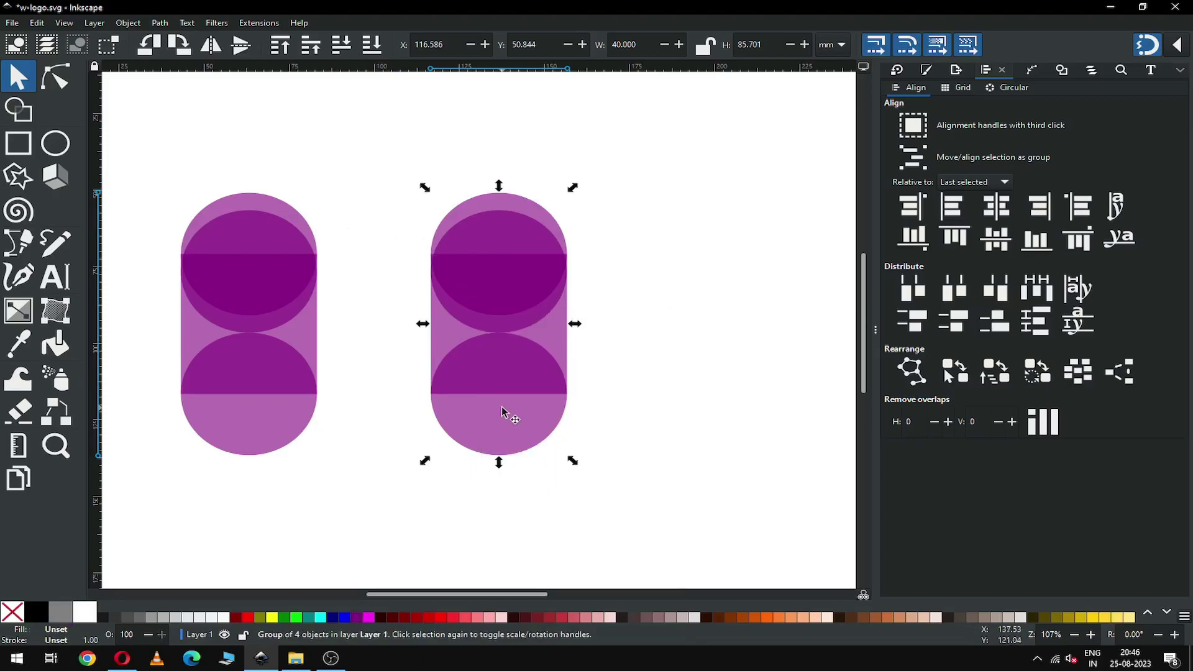
{"action": "left_click", "coordinate": [238, 47]}
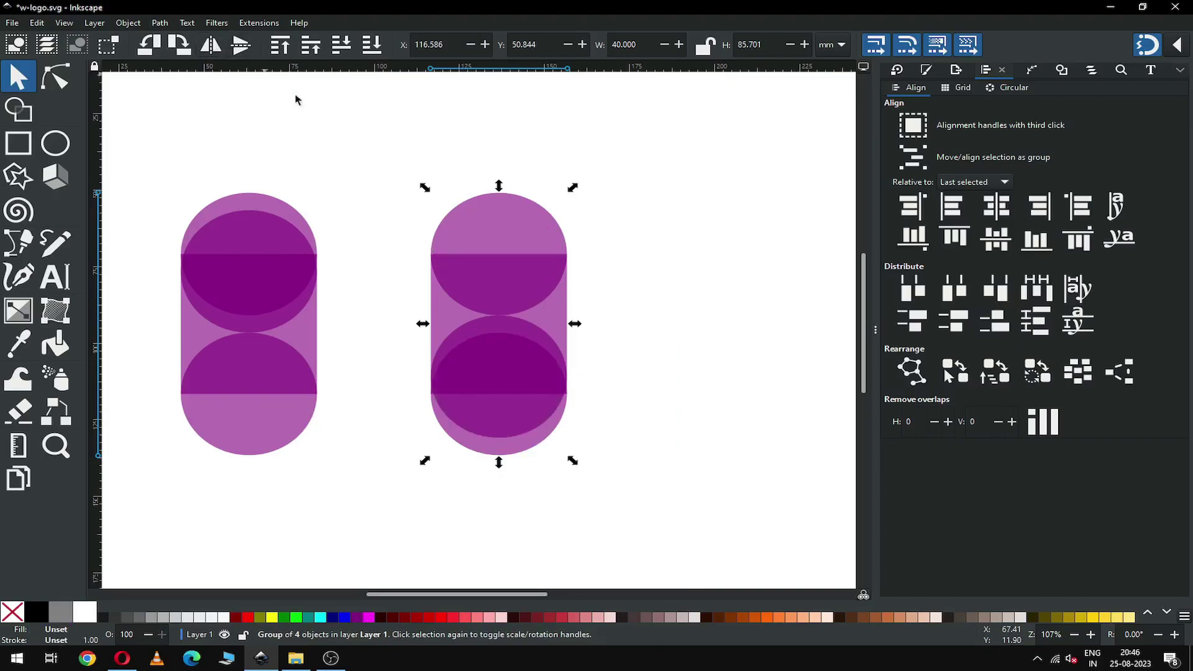
- Select the four original shapes on the left and group them
{"action": "left_click", "coordinate": [310, 113]}
{"action": "left_click_drag", "start_coordinate": [155, 160], "coordinate": [370, 490]}
{"action": "right_click", "coordinate": [279, 128]}
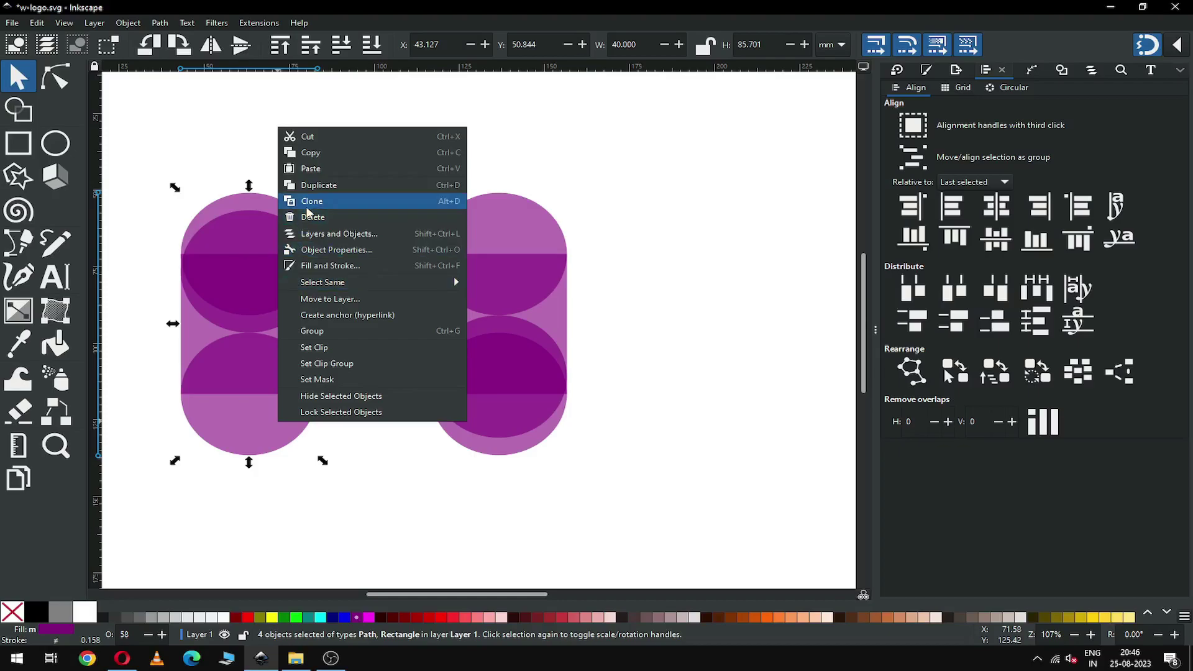
{"action": "left_click", "coordinate": [312, 331]}
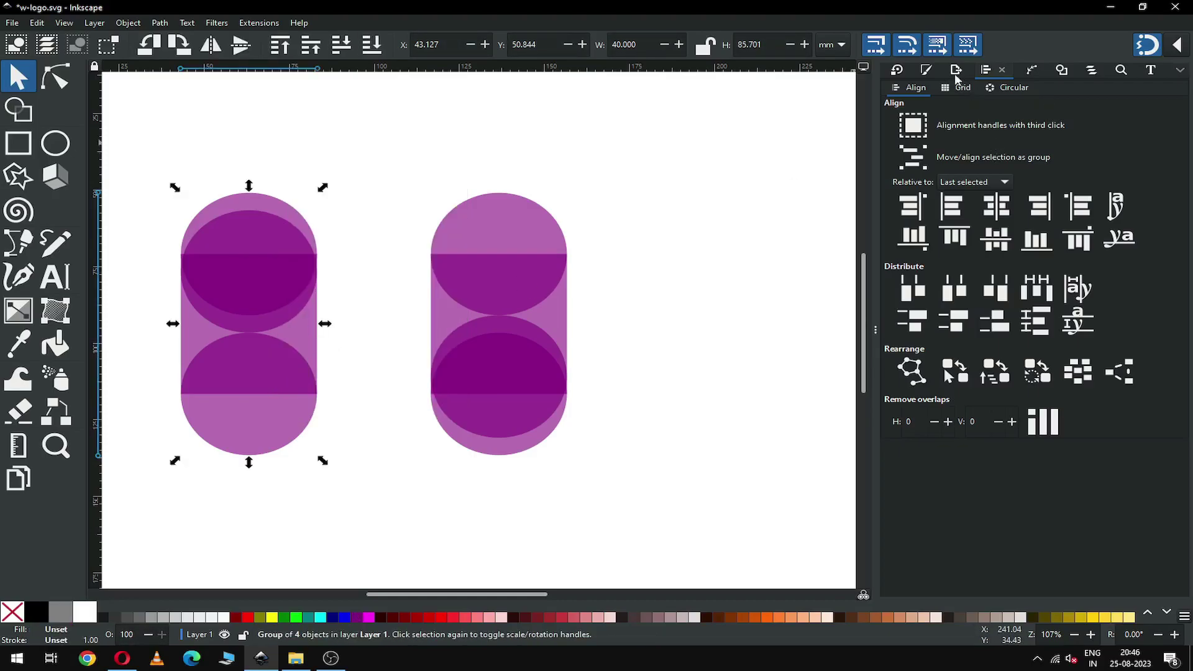
- Rotate the left group by -45° using the Transform rotation settings
{"action": "left_click", "coordinate": [899, 71]}
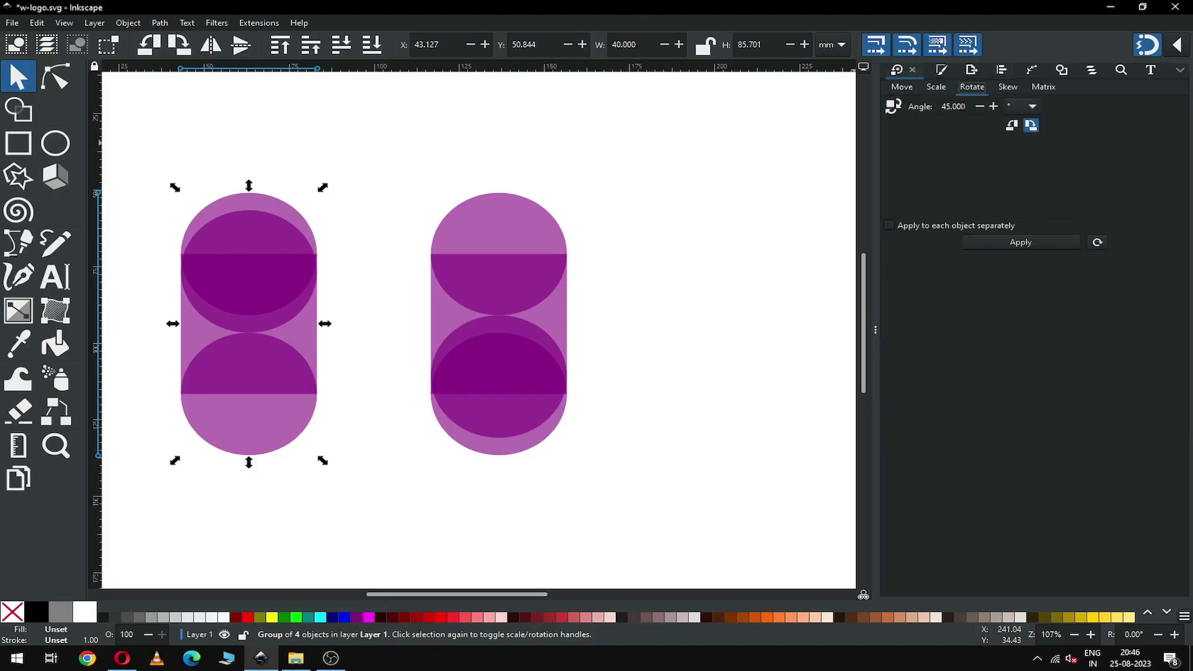
{"action": "left_click", "coordinate": [127, 24]}
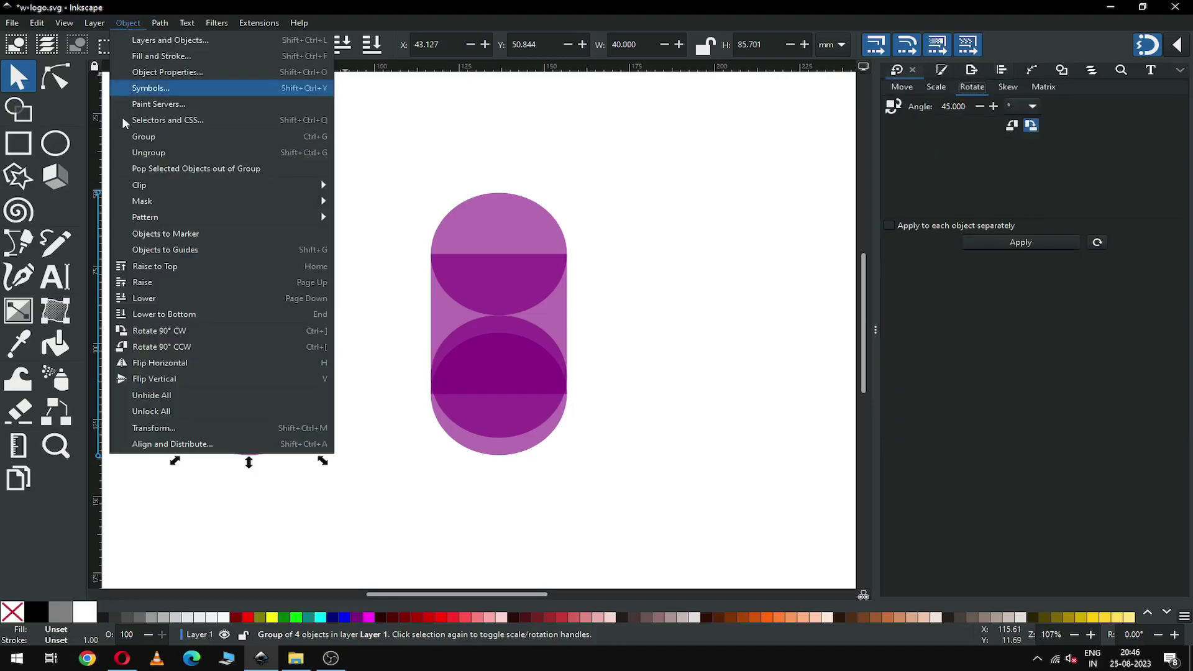
{"action": "left_click", "coordinate": [145, 427]}
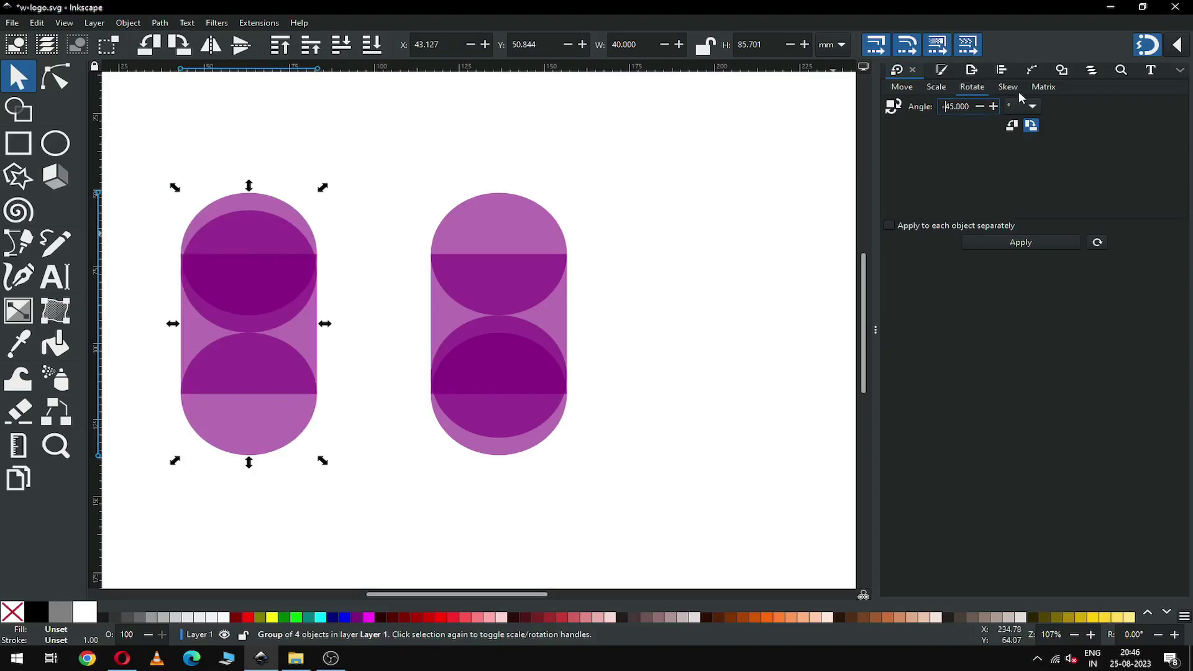
{"action": "key", "text": "Return"}
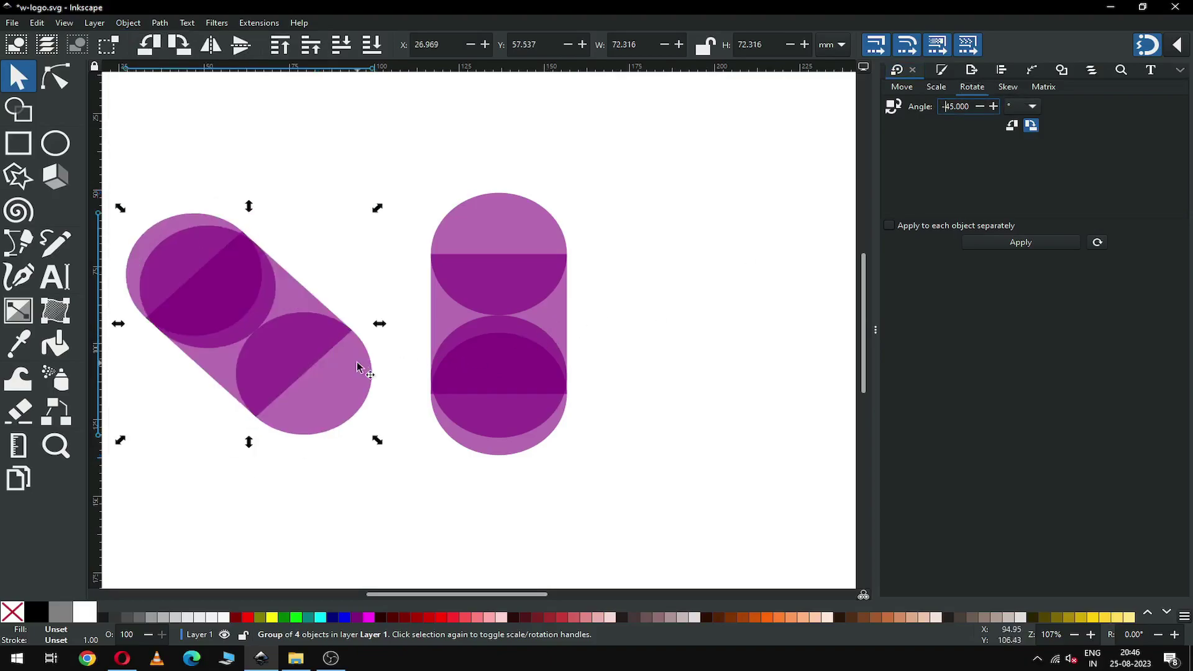
- Move the vertically flipped group farther right, to about X 180.2 mm, keeping its height
{"action": "left_click", "coordinate": [482, 370]}
{"action": "left_click_drag", "start_coordinate": [487, 376], "coordinate": [700, 372]}
- Duplicate the rotated group, flip the copy horizontally, move it to about X 59.3 mm to form a V, and save the document
{"action": "left_click", "coordinate": [327, 381]}
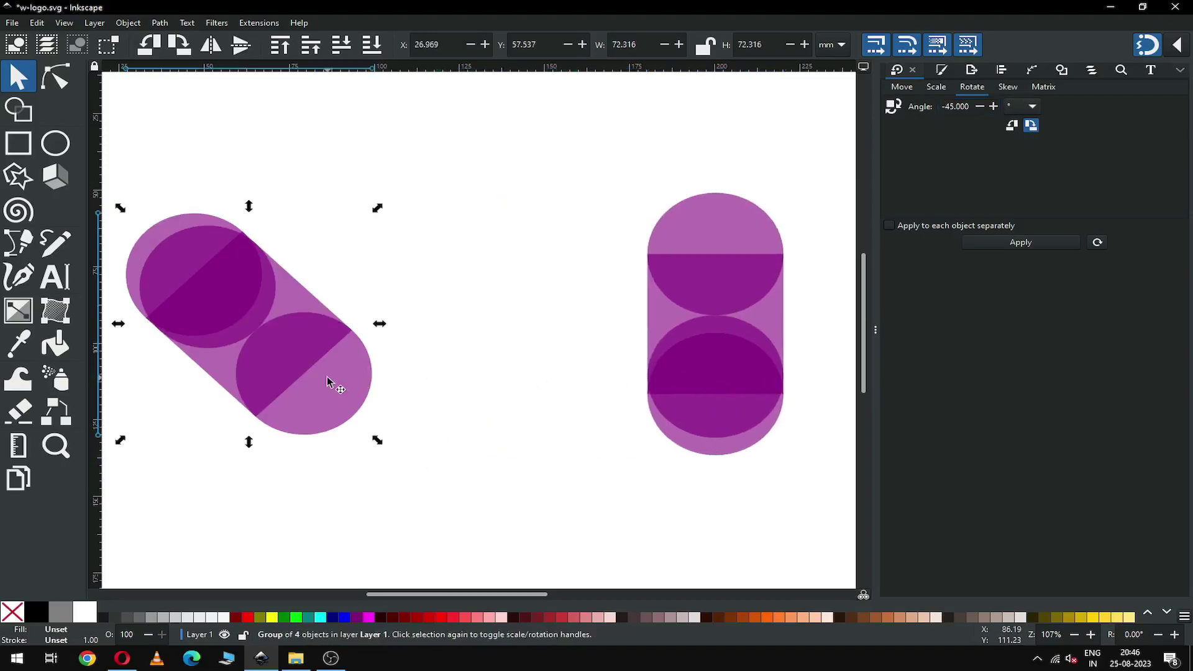
{"action": "right_click", "coordinate": [284, 365]}
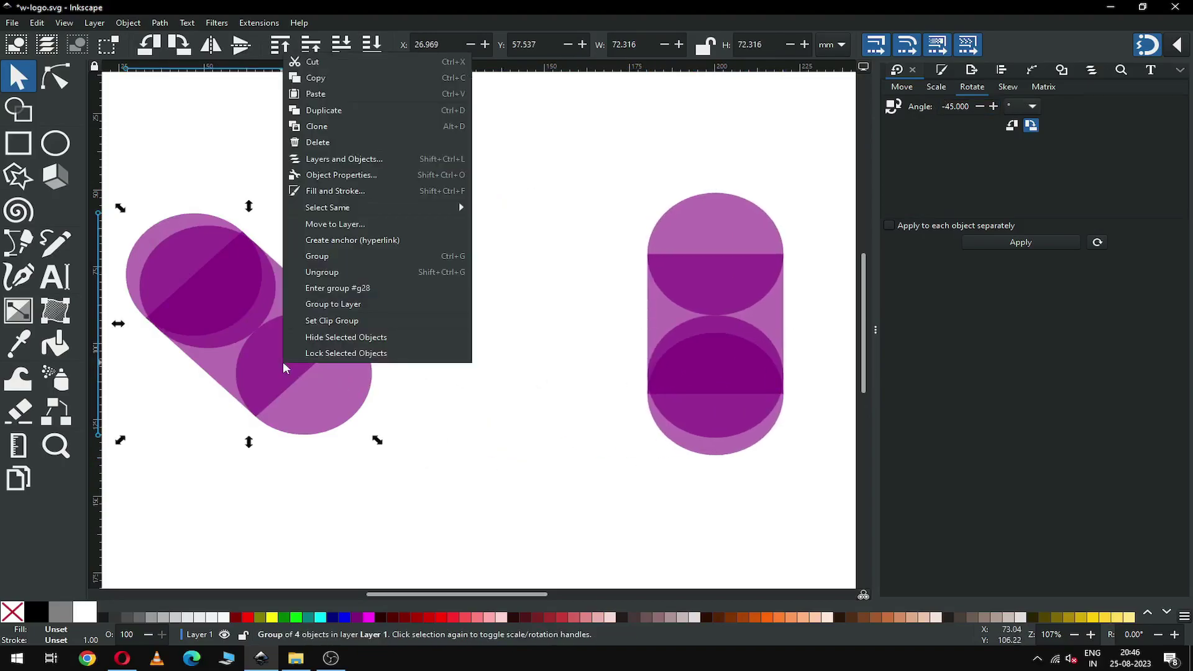
{"action": "left_click", "coordinate": [333, 112]}
{"action": "left_click", "coordinate": [211, 47]}
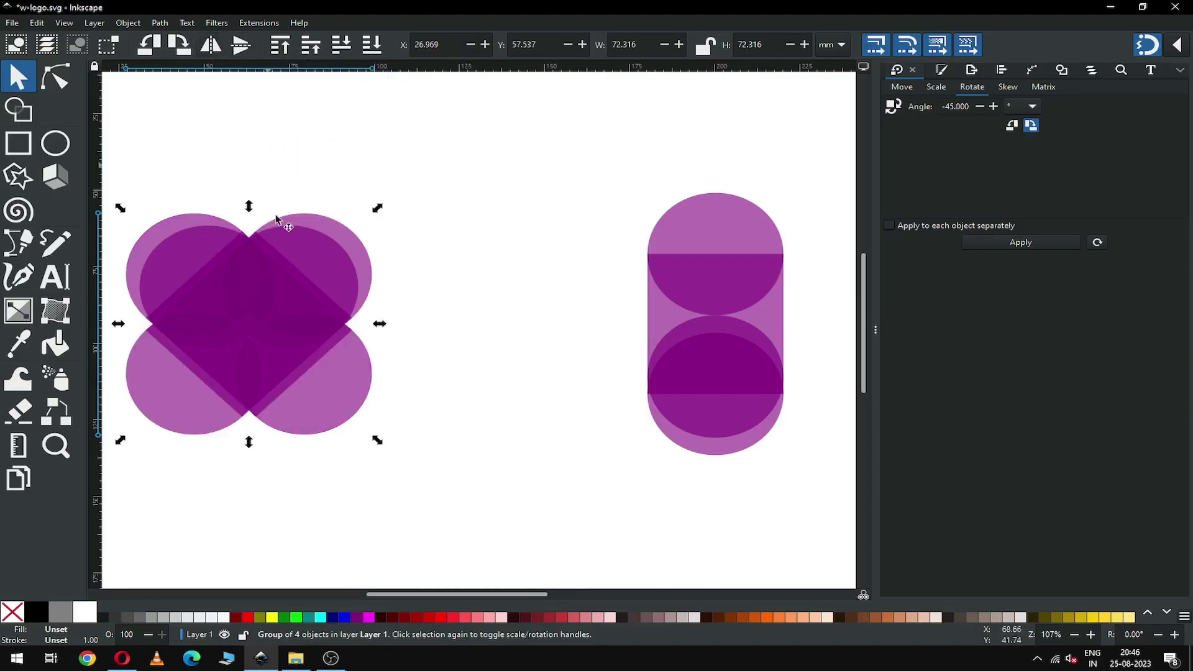
{"action": "left_click_drag", "start_coordinate": [178, 389], "coordinate": [264, 389]}
{"action": "left_click", "coordinate": [389, 432]}
{"action": "key", "text": "ctrl+s"}
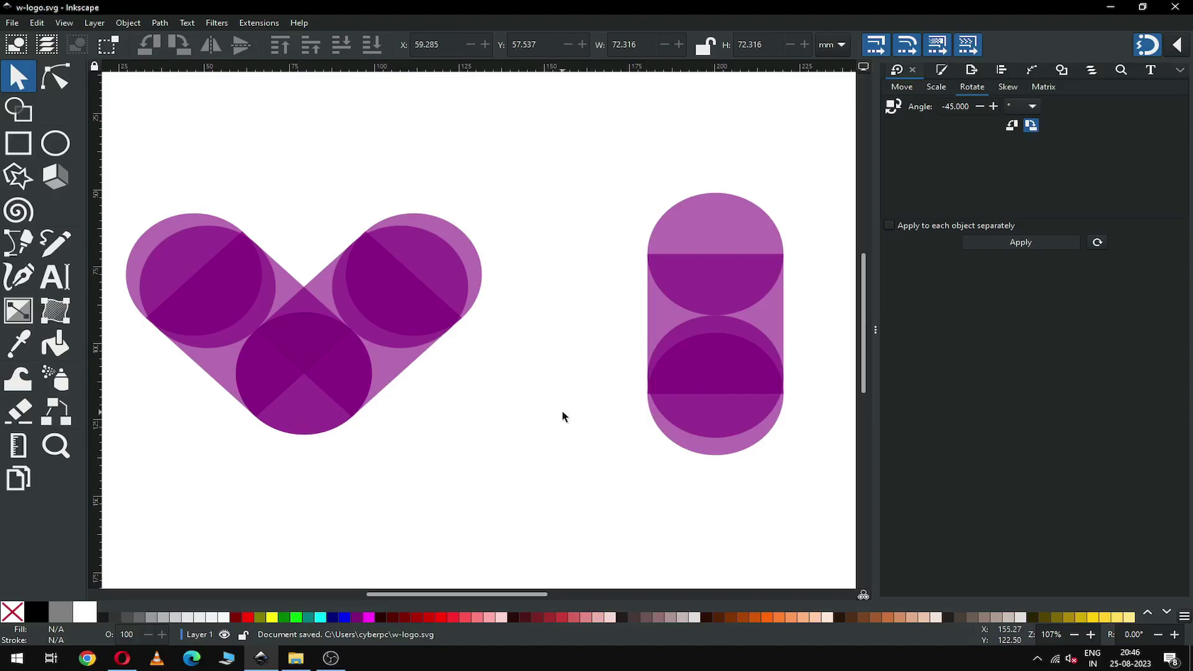
- Rotate the upright group by -45° and move it to about X 91.6 mm so its top circle overlaps the V's upper right circle
{"action": "left_click", "coordinate": [721, 277]}
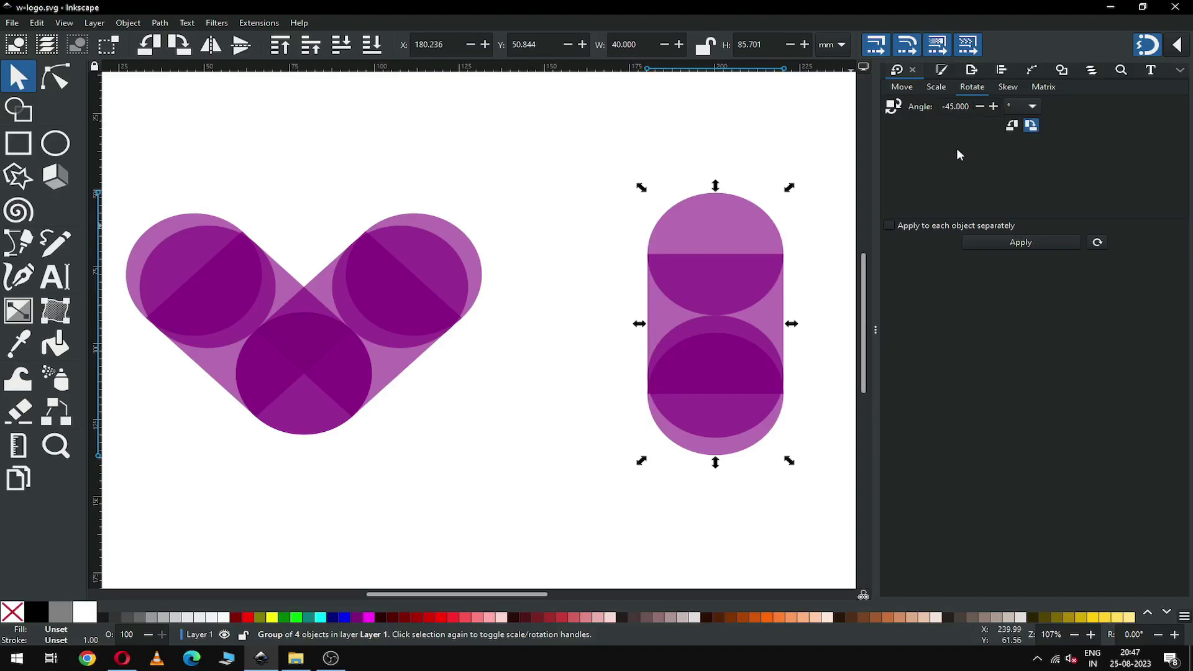
{"action": "left_click", "coordinate": [1031, 245]}
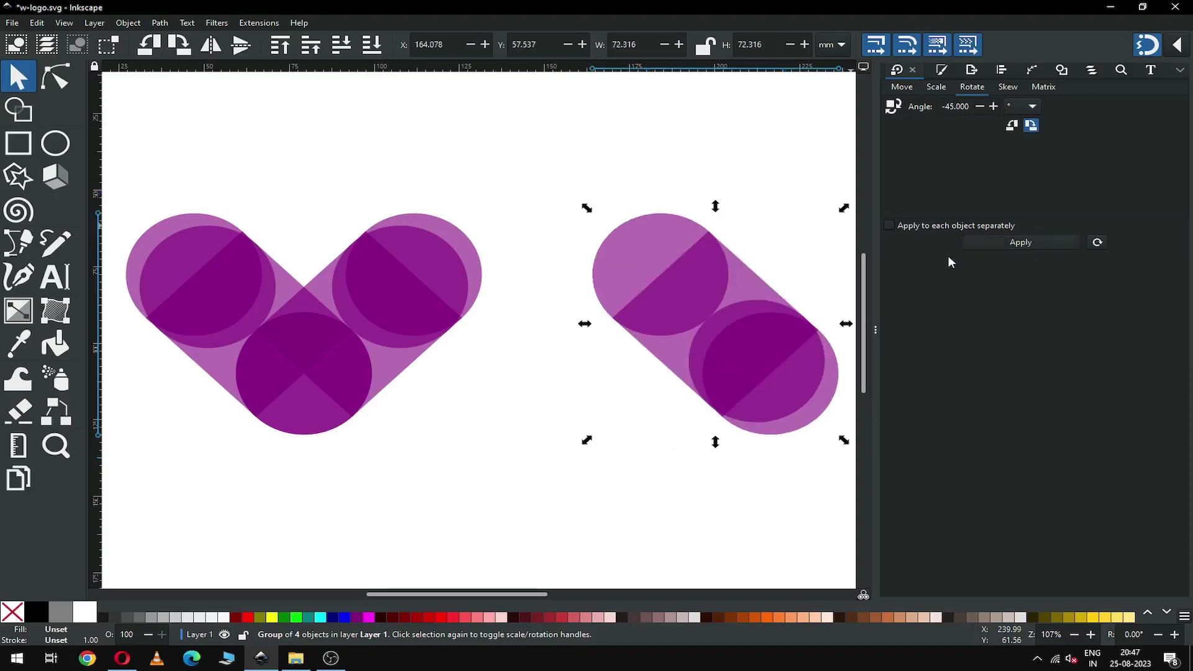
{"action": "left_click_drag", "start_coordinate": [682, 293], "coordinate": [434, 287]}
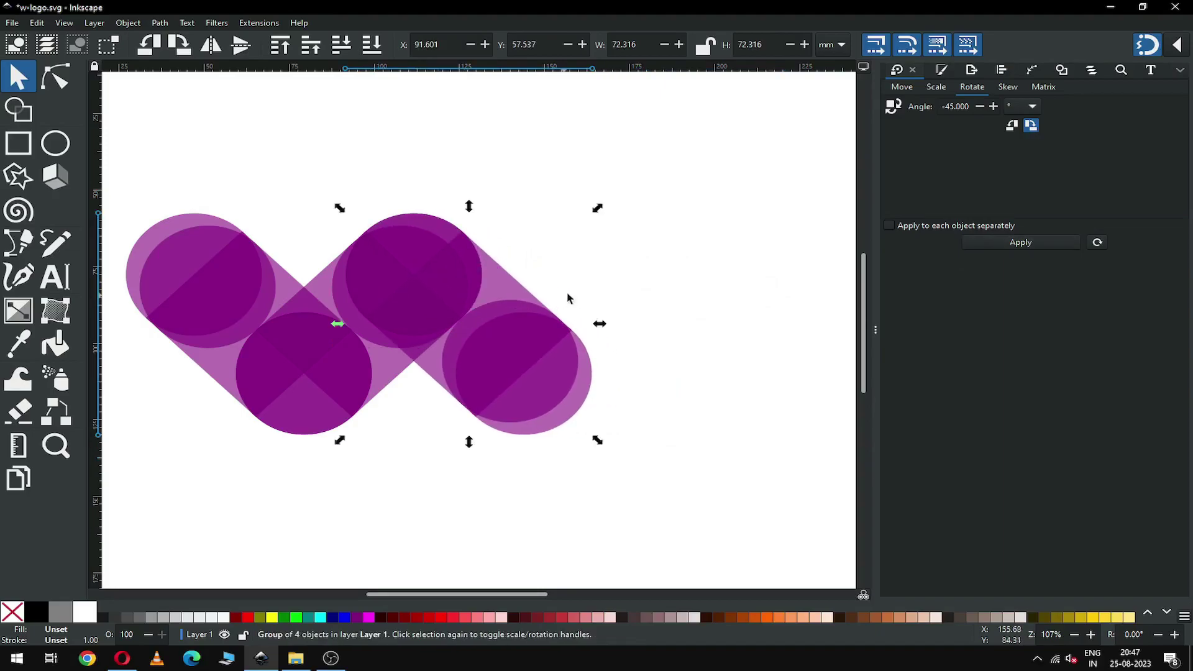
{"action": "key", "text": "Escape"}
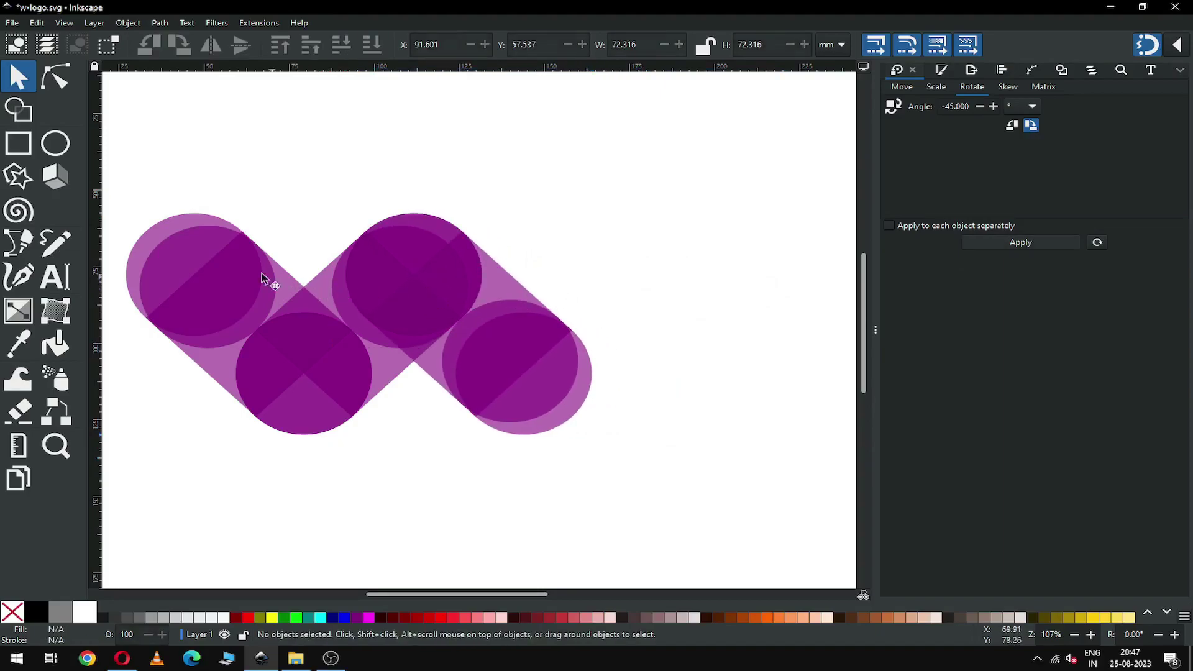
- Duplicate the leftmost arm, flip the copy horizontally and move it to about X 123.9 mm as the W's fourth arm
{"action": "right_click", "coordinate": [202, 240]}
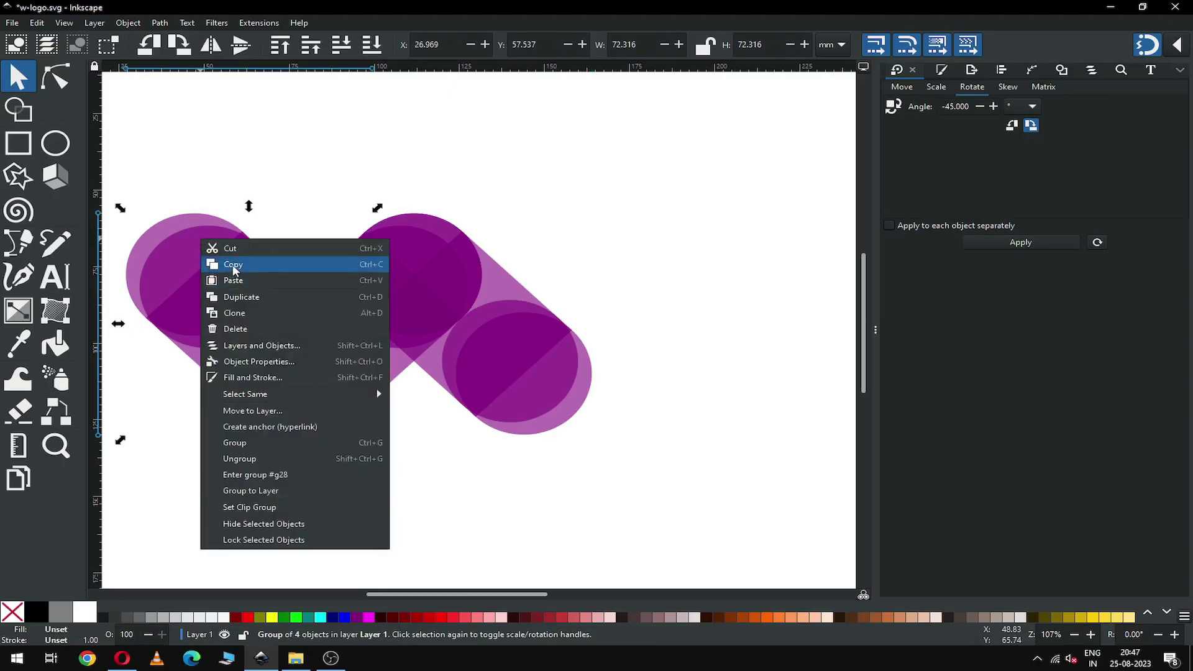
{"action": "right_click", "coordinate": [205, 233]}
{"action": "right_click", "coordinate": [197, 227]}
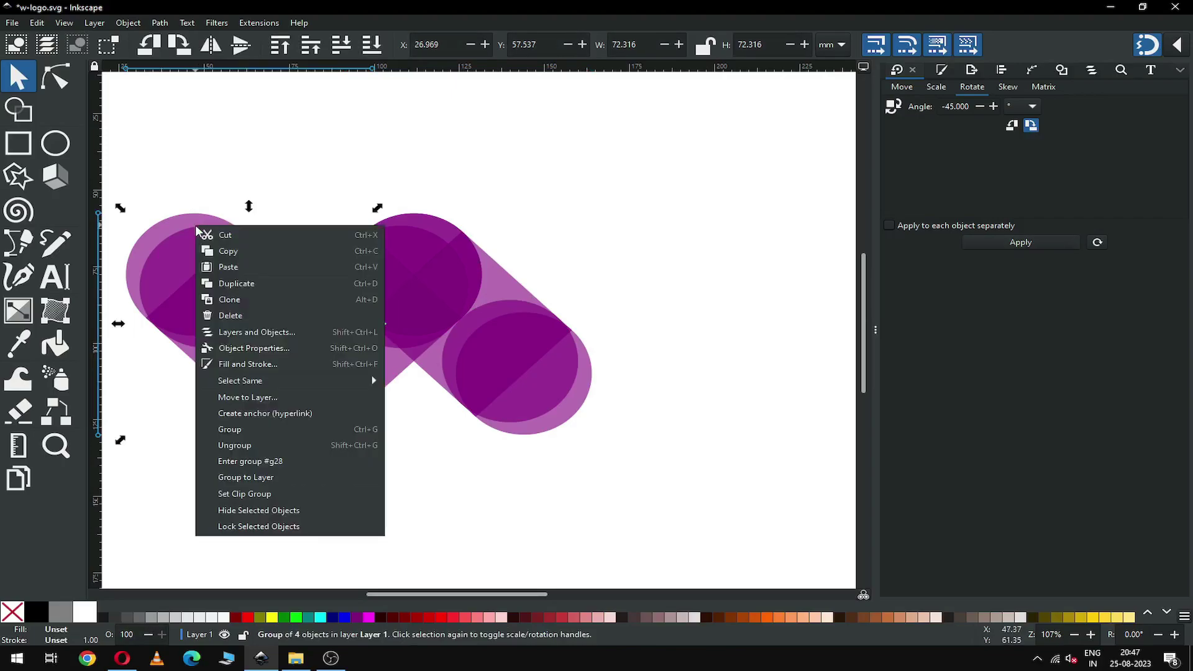
{"action": "left_click", "coordinate": [239, 283]}
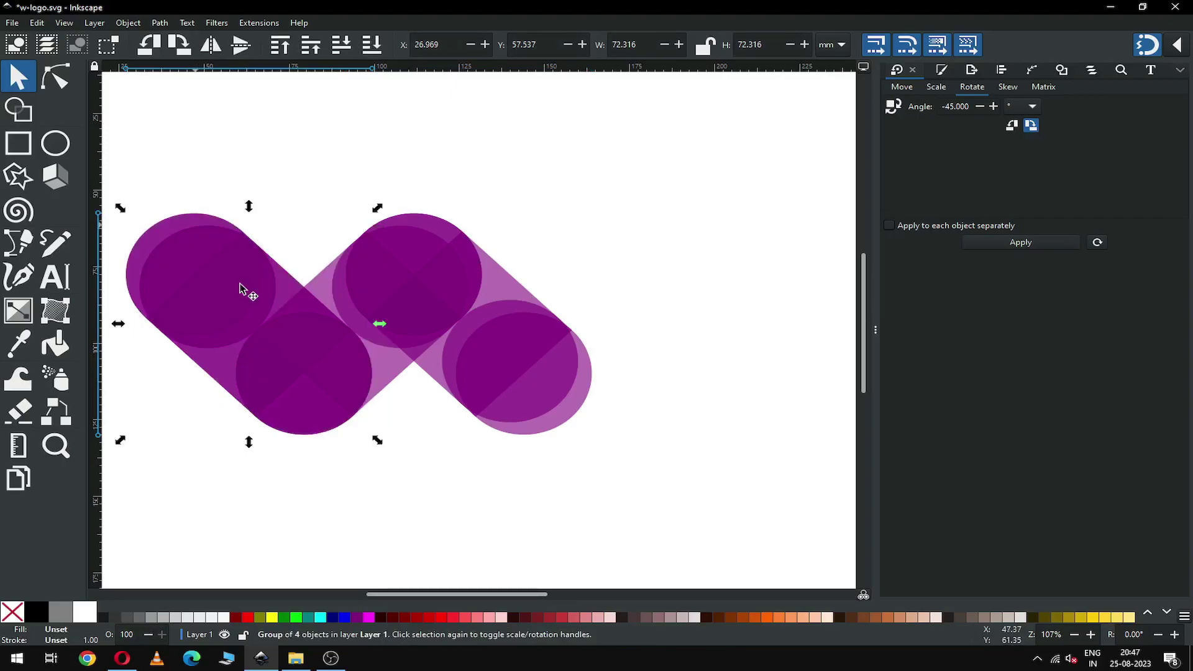
{"action": "left_click", "coordinate": [211, 45]}
{"action": "left_click_drag", "start_coordinate": [174, 398], "coordinate": [514, 405]}
- Inspect the overlap of the third and fourth arms at the W's lower right, and save the document
{"action": "key", "text": "z"}
{"action": "left_click_drag", "start_coordinate": [424, 285], "coordinate": [615, 438]}
{"action": "left_click_drag", "start_coordinate": [211, 360], "coordinate": [755, 561]}
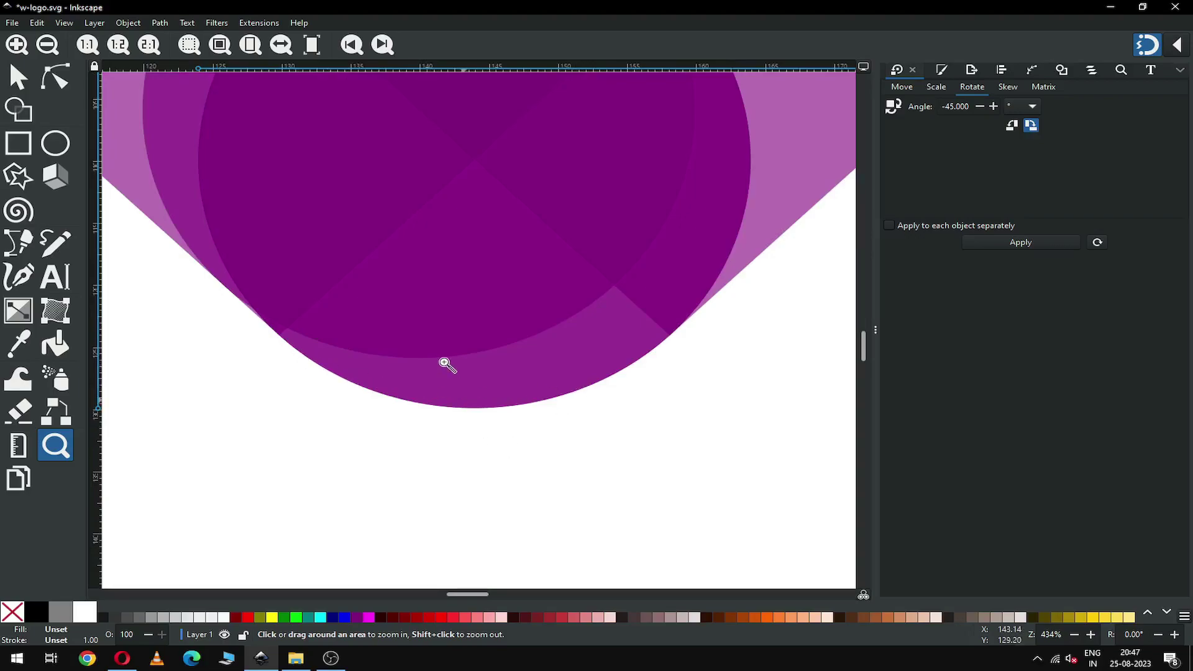
{"action": "left_click_drag", "start_coordinate": [445, 362], "coordinate": [566, 439]}
{"action": "scroll", "coordinate": [564, 438], "scroll_direction": "down", "scroll_amount": 10}
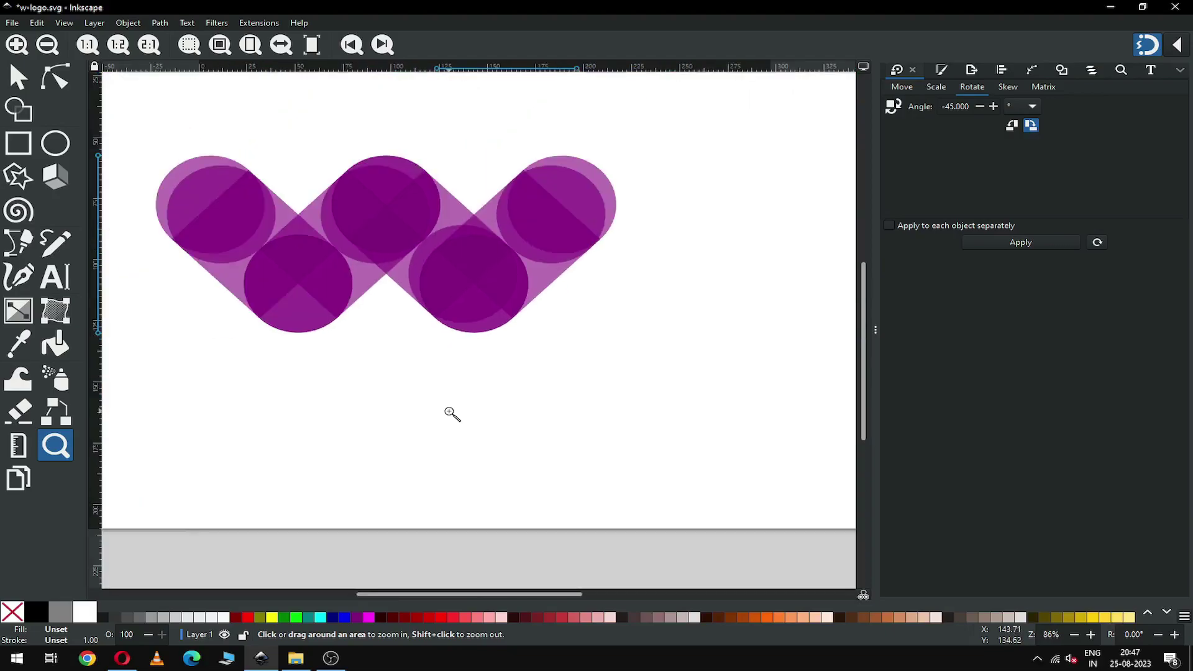
{"action": "scroll", "coordinate": [451, 414], "scroll_direction": "down", "scroll_amount": 1}
{"action": "left_click_drag", "start_coordinate": [226, 164], "coordinate": [608, 361]}
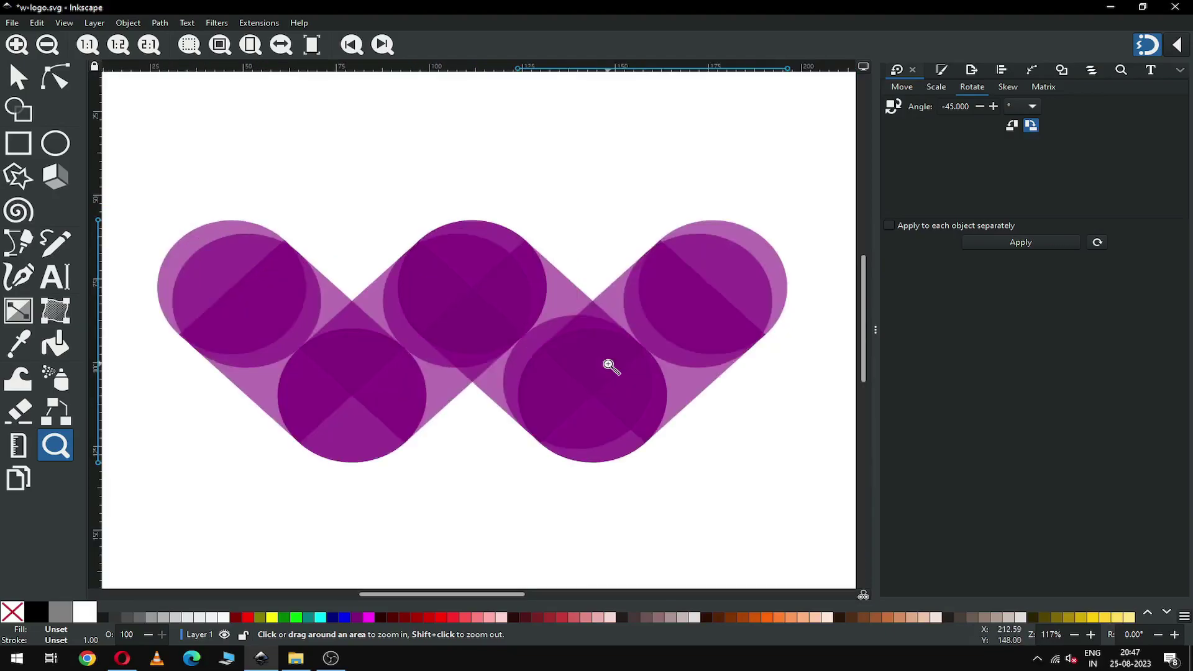
{"action": "left_click", "coordinate": [17, 77]}
{"action": "key", "text": "ctrl+s"}
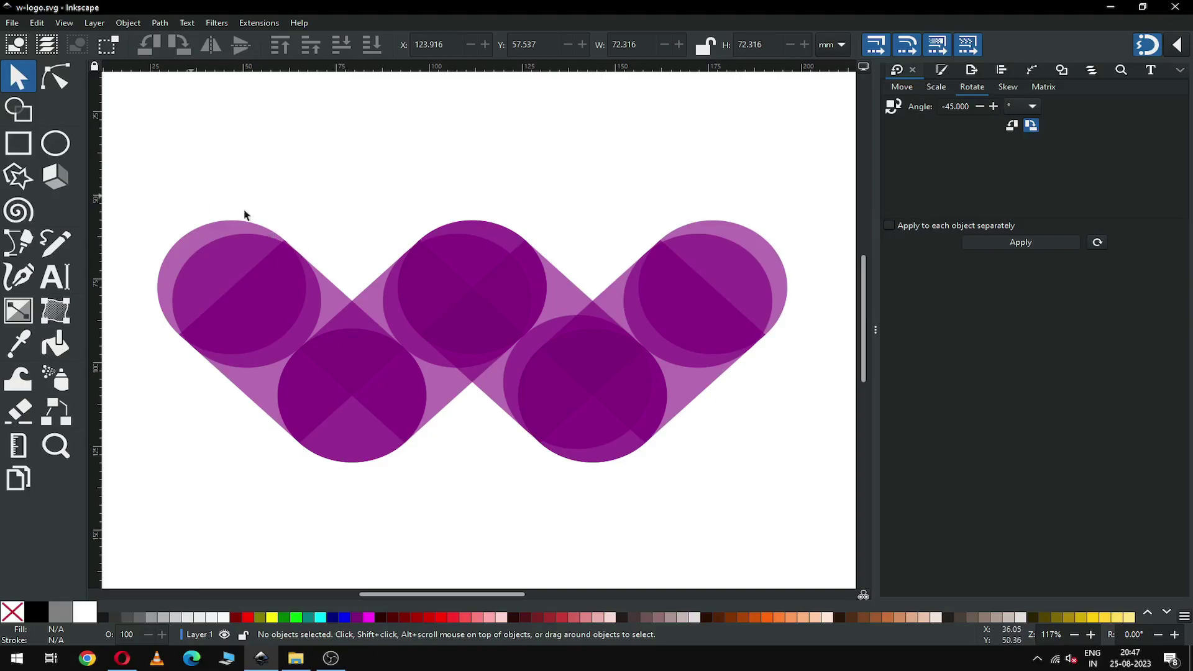
- Move the W's extra upper middle circle out above the shape to about X 73.4 mm, Y 0.9 mm, and save the document
{"action": "key", "text": "ctrl"}
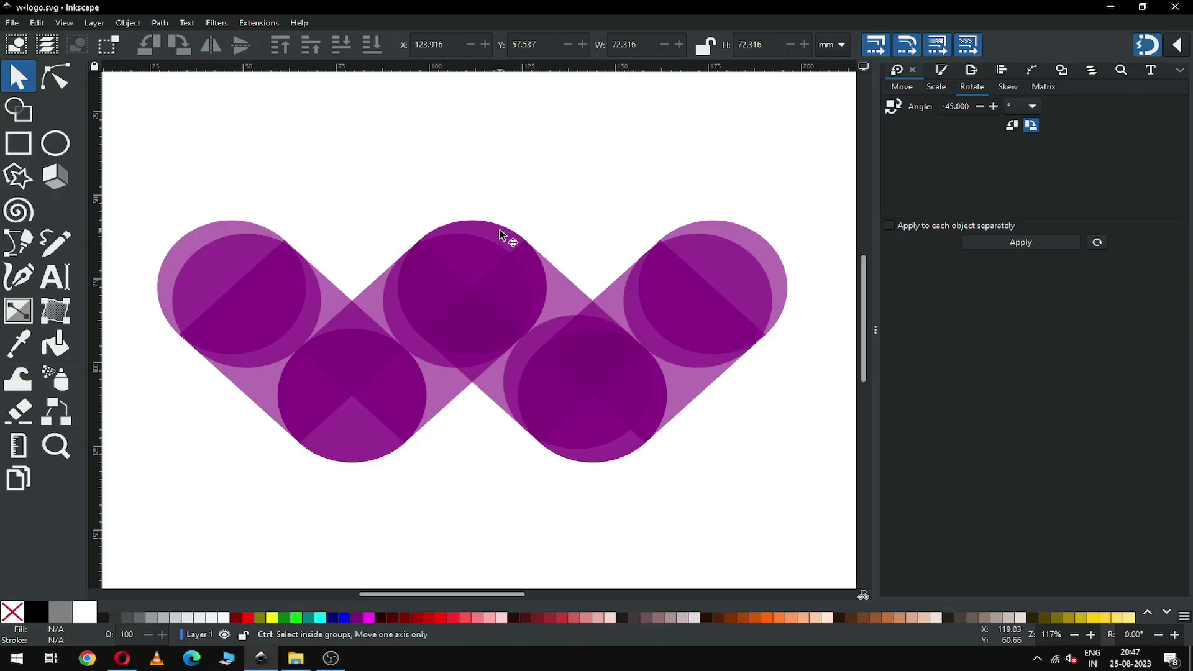
{"action": "left_click", "coordinate": [404, 336], "text": "ctrl"}
{"action": "mouse_move", "coordinate": [404, 336]}
{"action": "left_mouse_down"}
{"action": "mouse_move", "coordinate": [354, 271]}
{"action": "mouse_move", "coordinate": [322, 178]}
{"action": "mouse_move", "coordinate": [314, 248]}
{"action": "mouse_move", "coordinate": [347, 127]}
{"action": "left_mouse_up"}
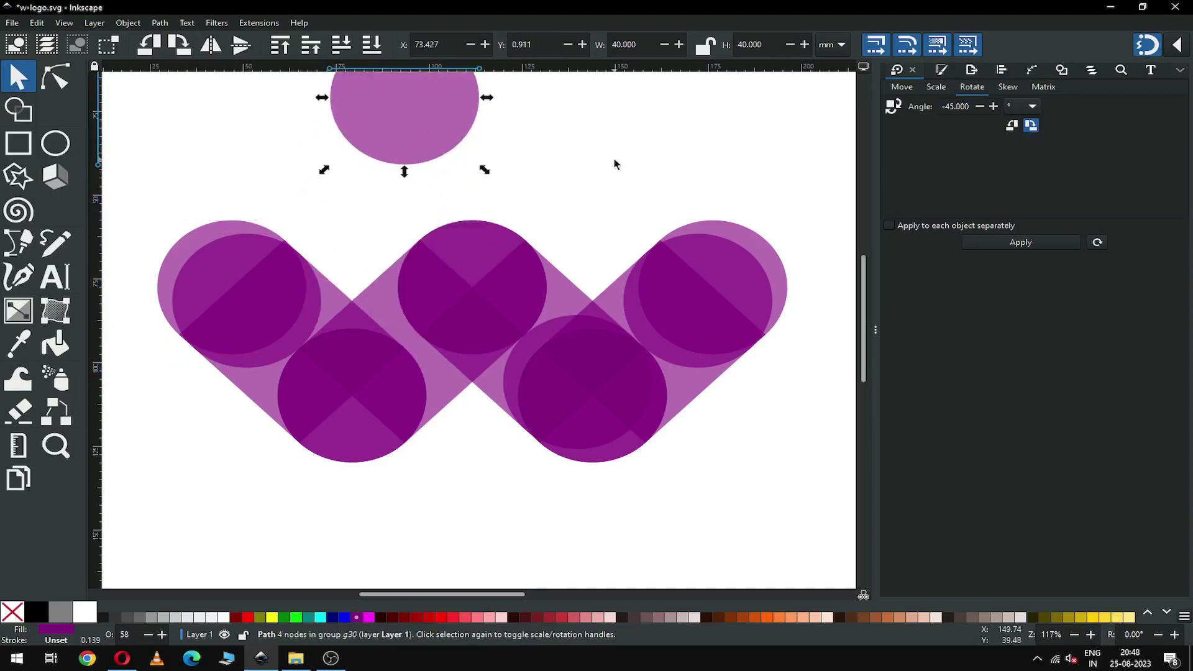
{"action": "left_click", "coordinate": [654, 168]}
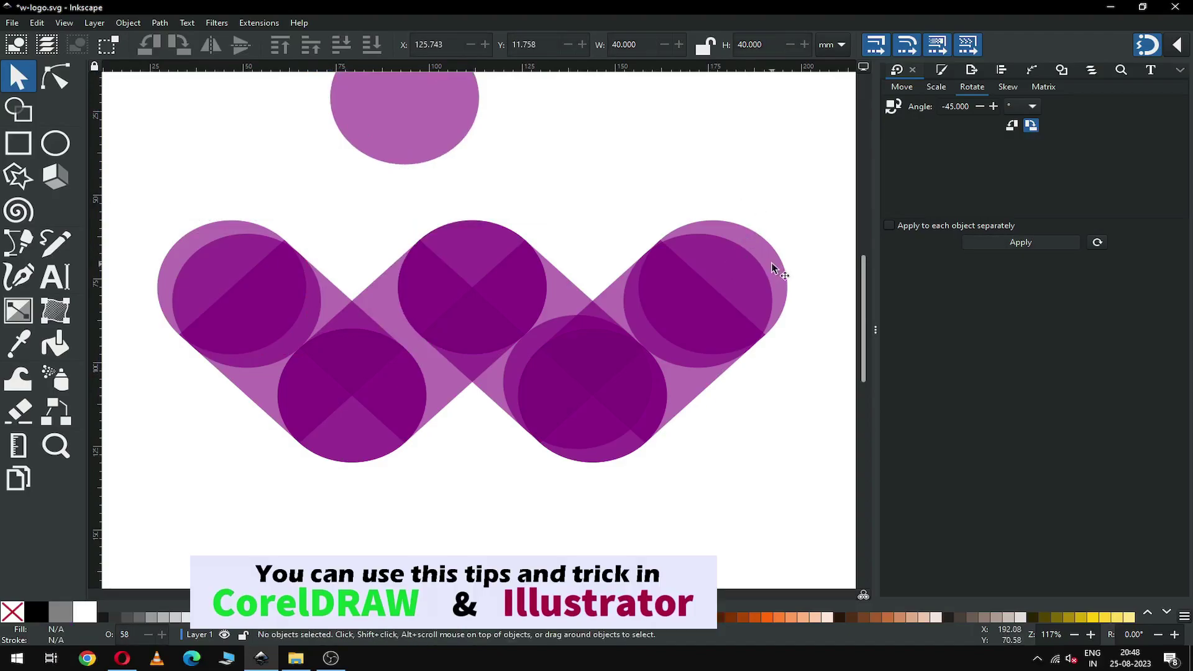
{"action": "key", "text": "ctrl"}
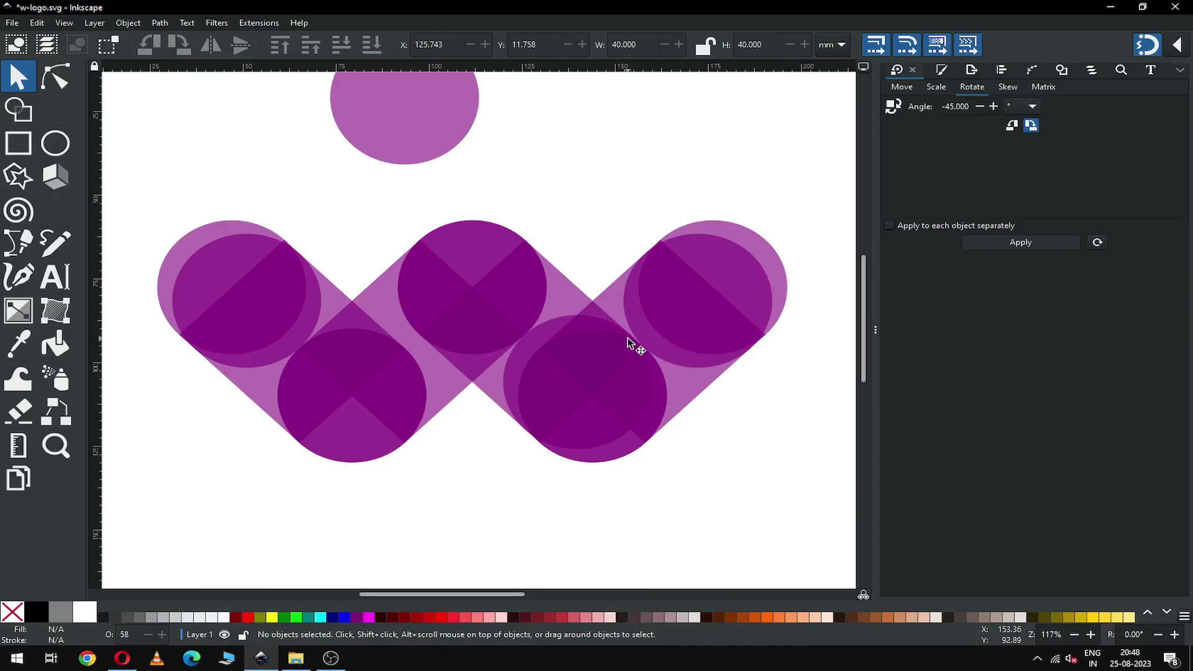
{"action": "key", "text": "ctrl+s"}
- Move one of the duplicate circles at the W's lower left bend below the shape to about X 79.3 mm, Y 142.9 mm
{"action": "left_click", "coordinate": [378, 442]}
{"action": "left_click_drag", "start_coordinate": [378, 442], "coordinate": [446, 562]}
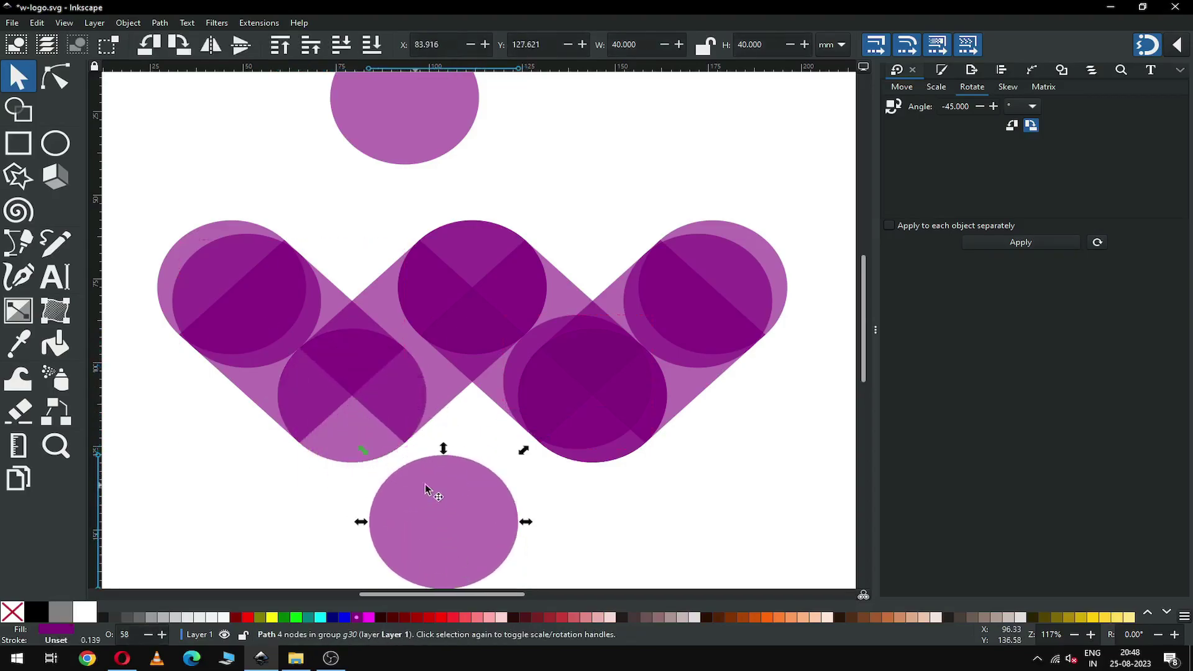
{"action": "left_click_drag", "start_coordinate": [451, 488], "coordinate": [434, 539]}
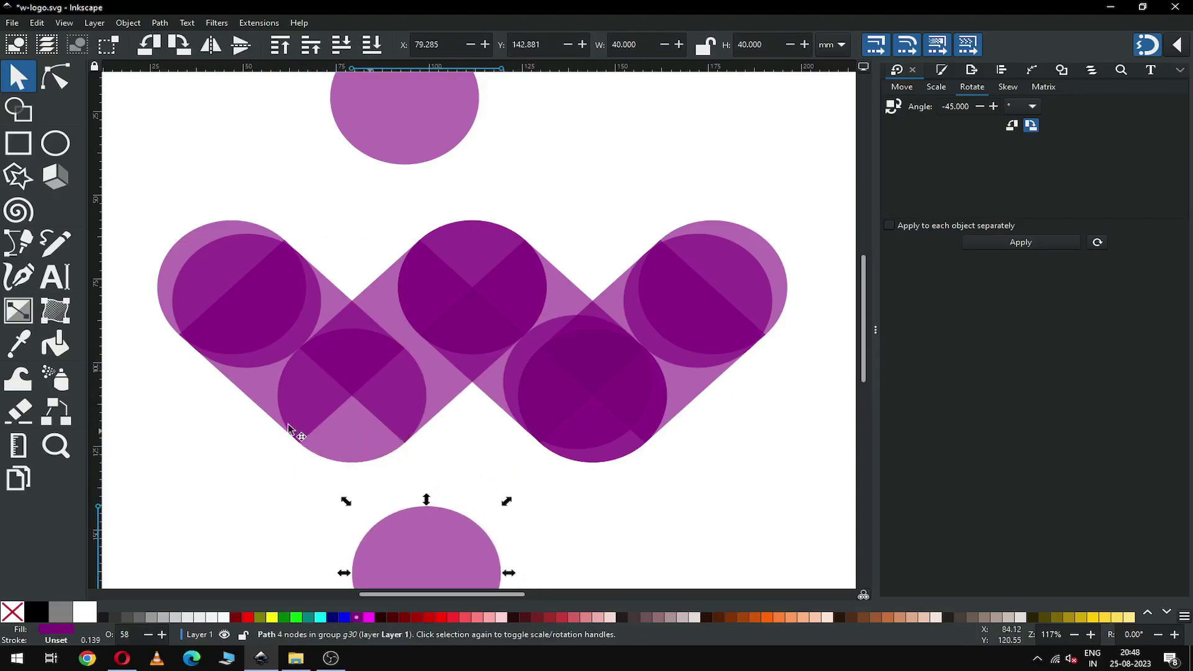
- Move a duplicate circle from the W's lower right bend to about X 145.2 mm, Y 142.9 mm, and save the document
{"action": "key", "text": "ctrl"}
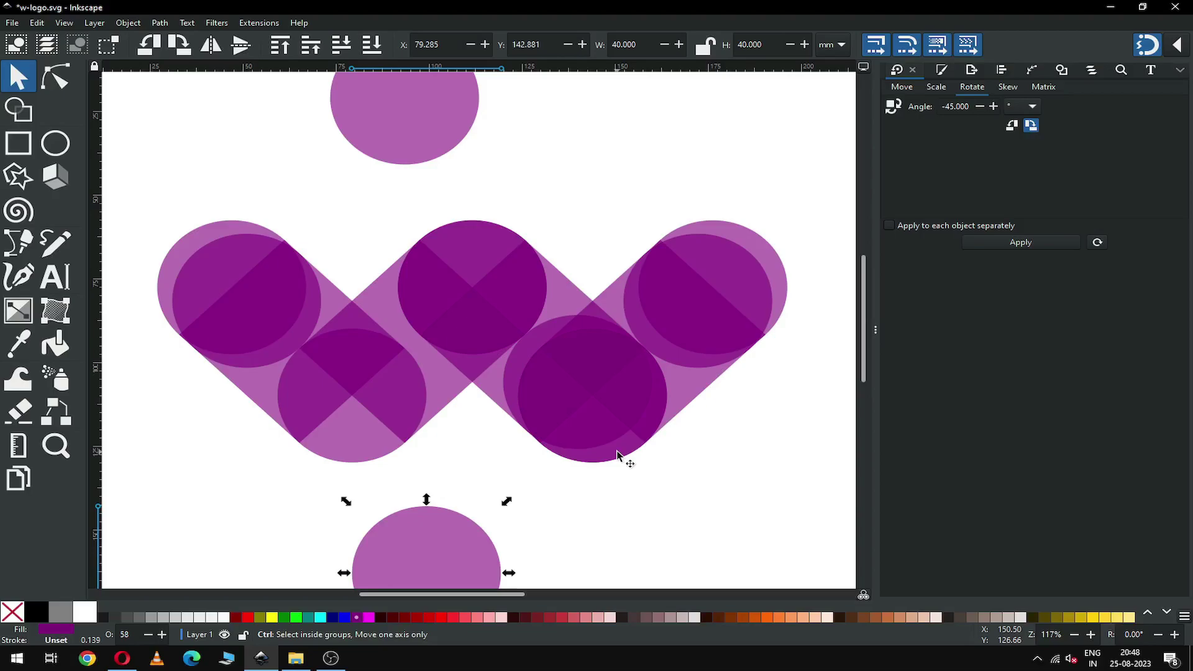
{"action": "left_click", "coordinate": [619, 450], "text": "ctrl"}
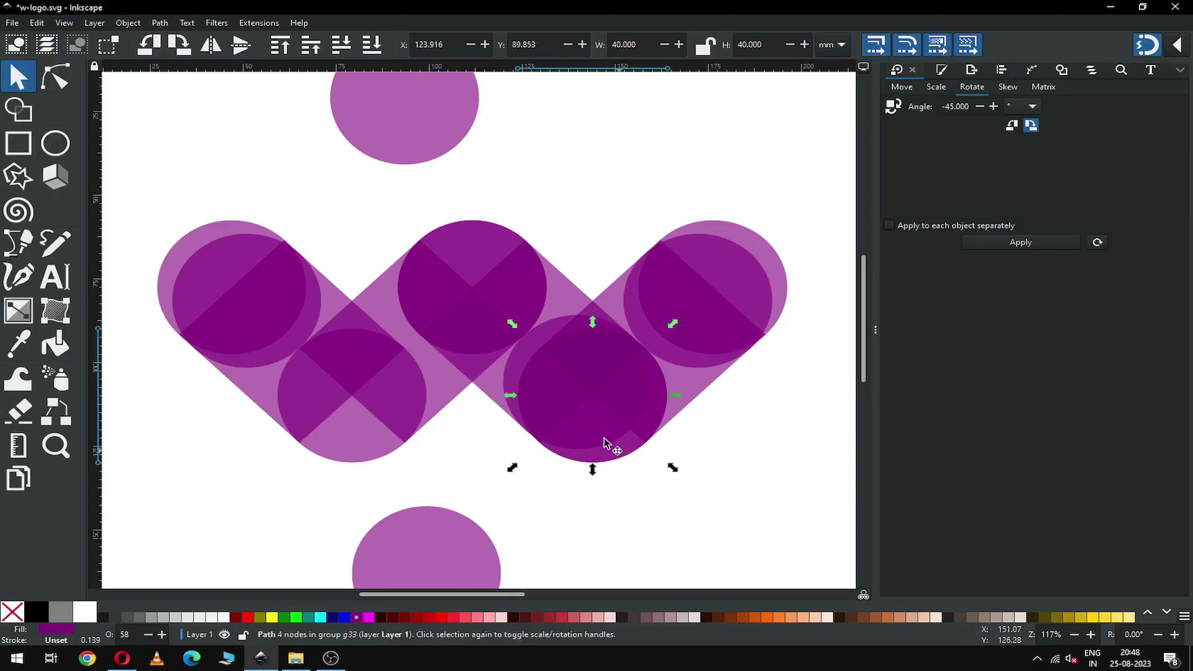
{"action": "left_click_drag", "start_coordinate": [604, 433], "coordinate": [631, 542]}
{"action": "left_click_drag", "start_coordinate": [623, 489], "coordinate": [678, 539]}
{"action": "left_click", "coordinate": [733, 419]}
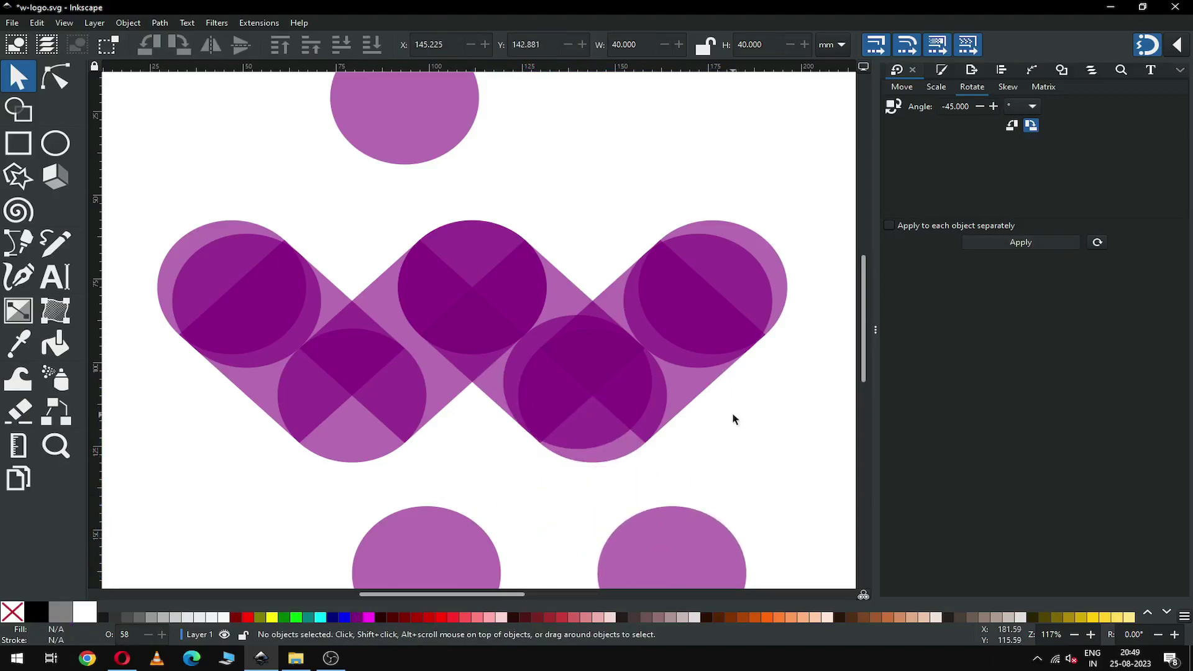
{"action": "key", "text": "ctrl+s"}
- Ungroup all the arm groups on the page into individual paths and rectangles
{"action": "left_click_drag", "start_coordinate": [135, 186], "coordinate": [811, 482]}
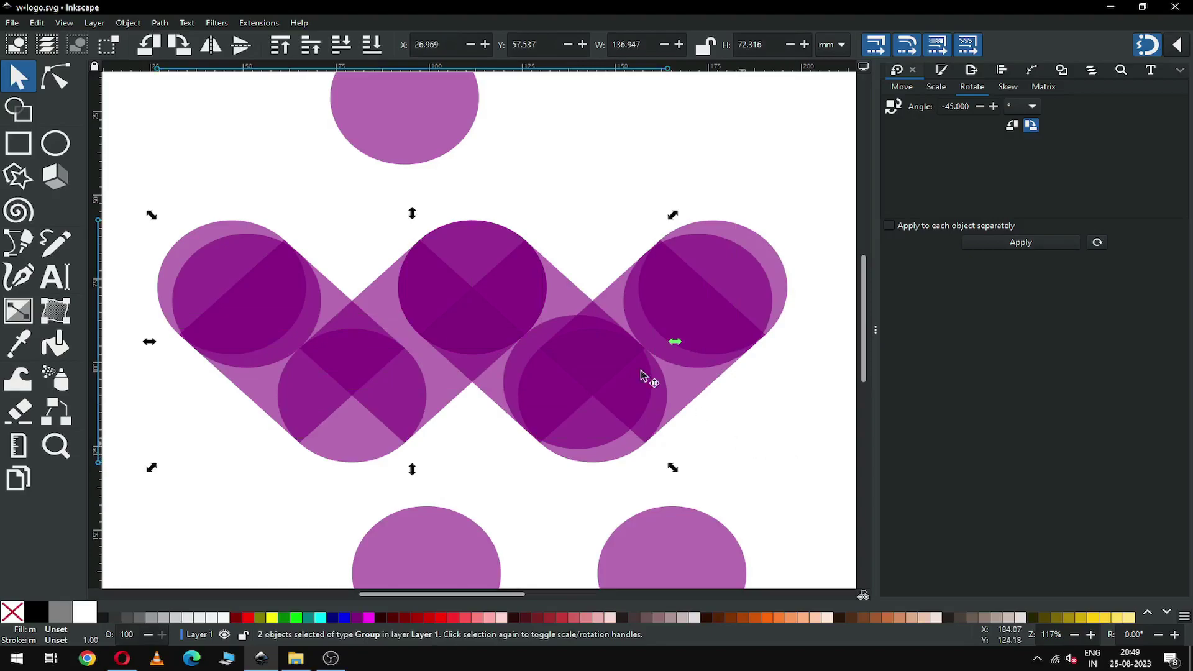
{"action": "key", "text": "minus"}
{"action": "key", "text": "ctrl+a"}
{"action": "left_click", "coordinate": [139, 24]}
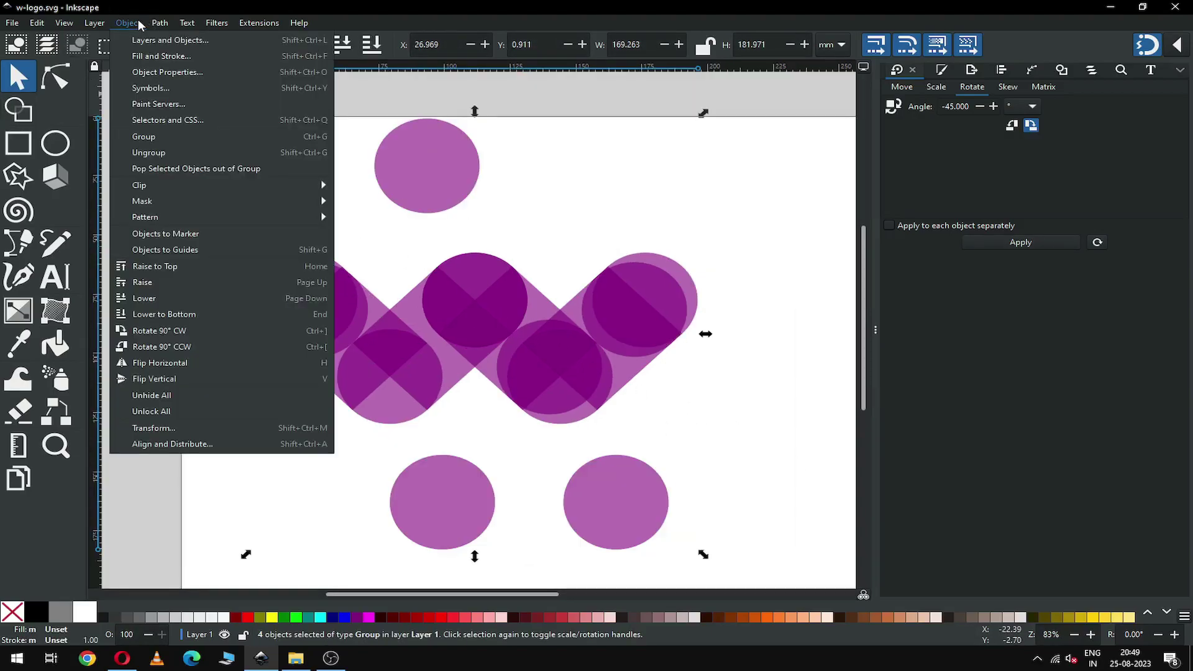
{"action": "left_click", "coordinate": [150, 151]}
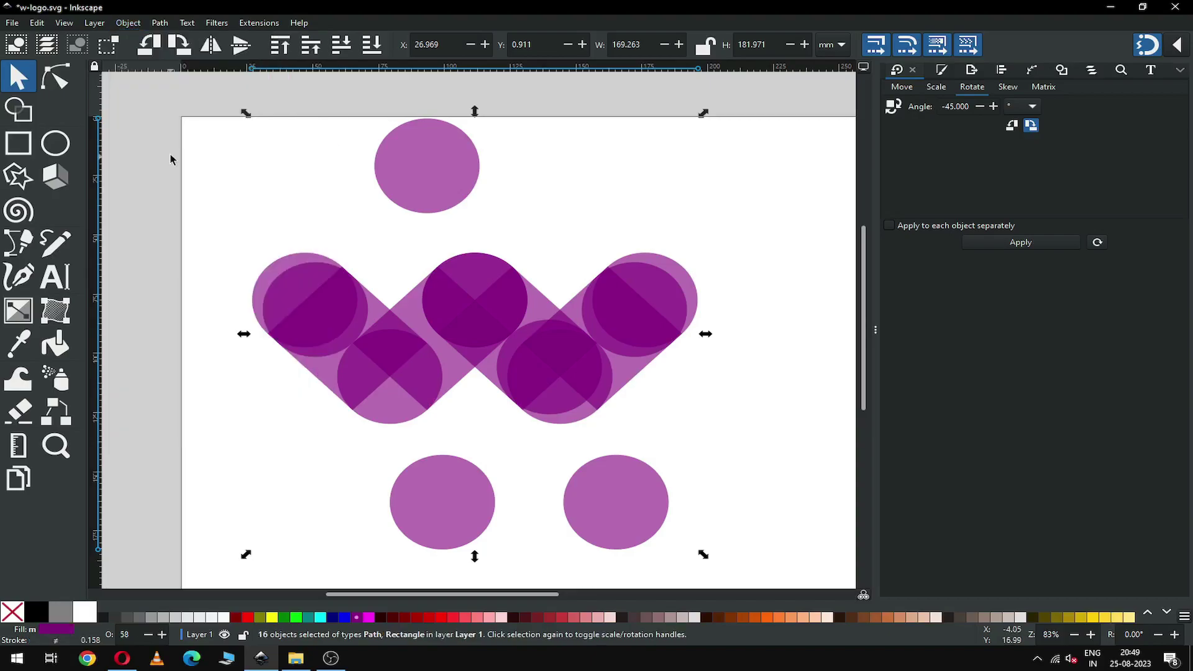
{"action": "left_click", "coordinate": [246, 198]}
- Split the W's overlapping shapes into separate fragments with the Shape Builder, leaving out the three loose circles, and save the document
{"action": "left_click_drag", "start_coordinate": [218, 228], "coordinate": [729, 448]}
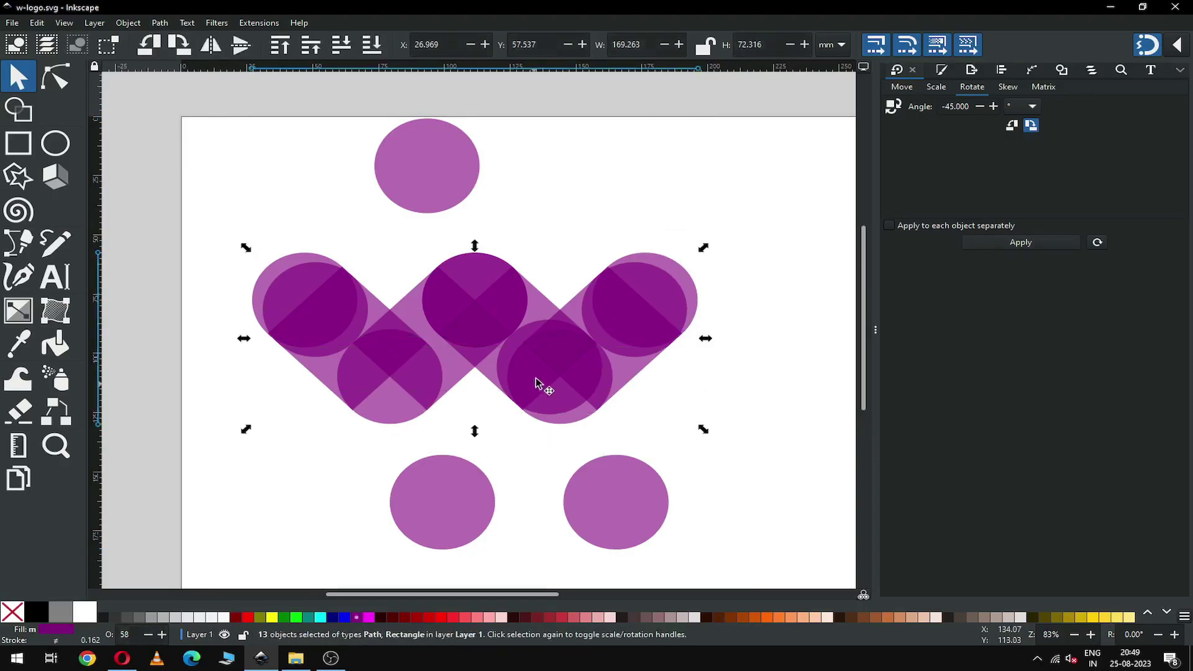
{"action": "left_click", "coordinate": [25, 113]}
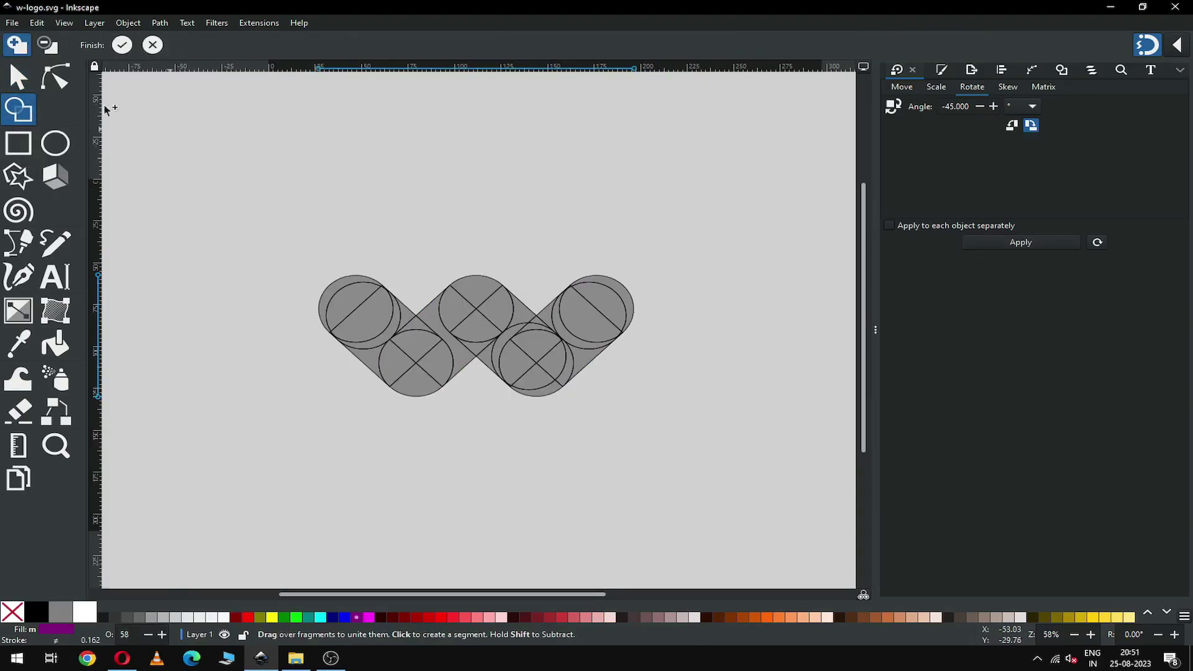
{"action": "left_click", "coordinate": [123, 45]}
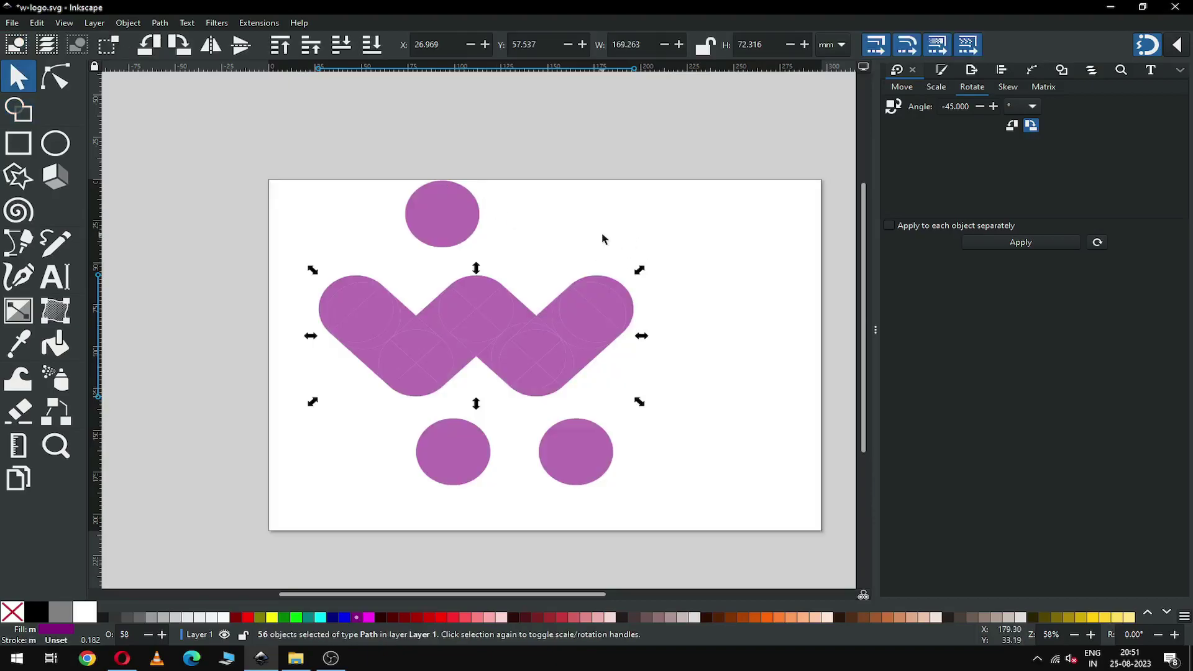
{"action": "key", "text": "Escape"}
{"action": "key", "text": "z"}
{"action": "left_click_drag", "start_coordinate": [317, 255], "coordinate": [678, 425]}
{"action": "key", "text": "ctrl+s"}
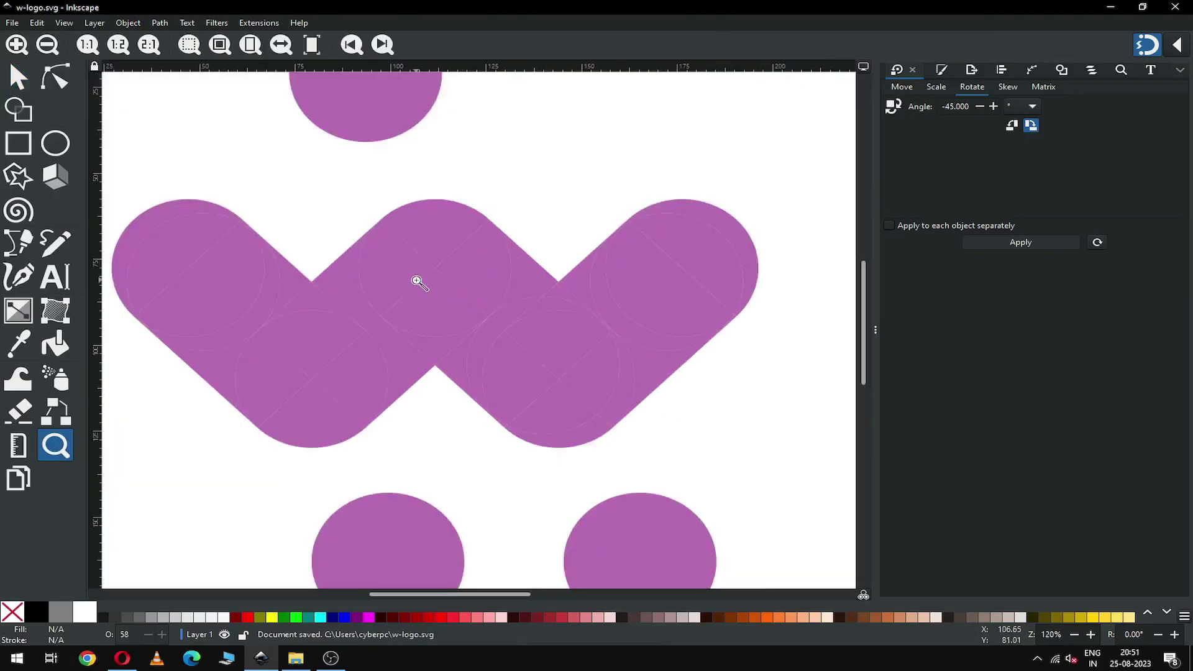
- Set the opacity of all the W's fragments to 100% and save the document
{"action": "left_click", "coordinate": [18, 77]}
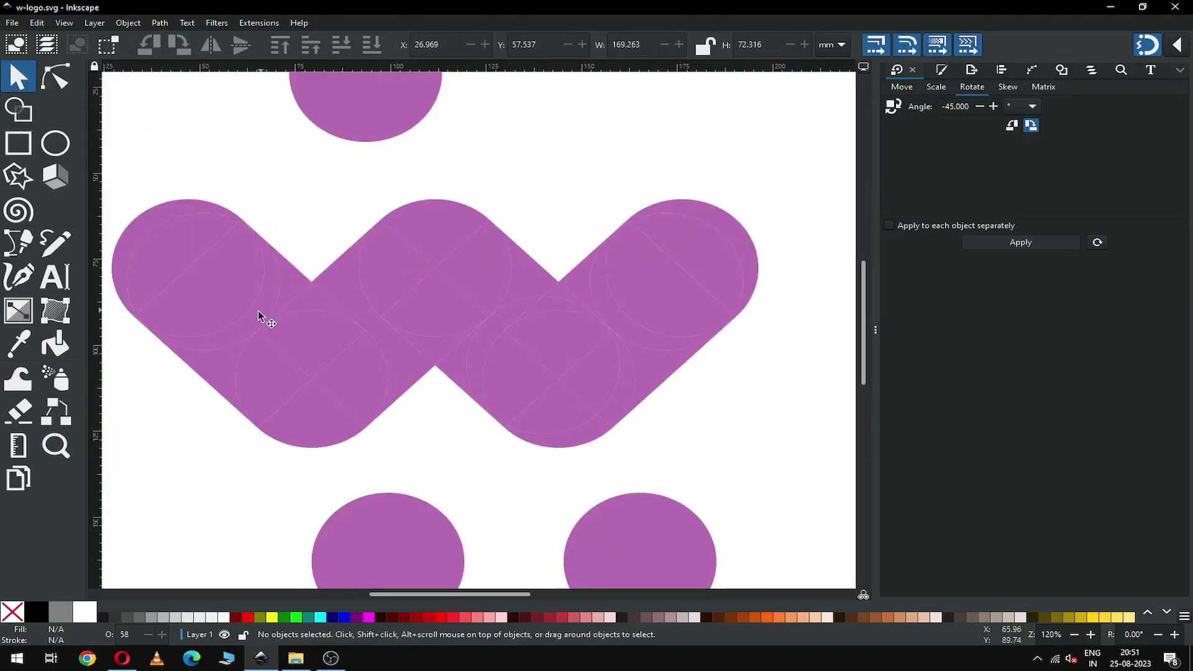
{"action": "left_click", "coordinate": [219, 371]}
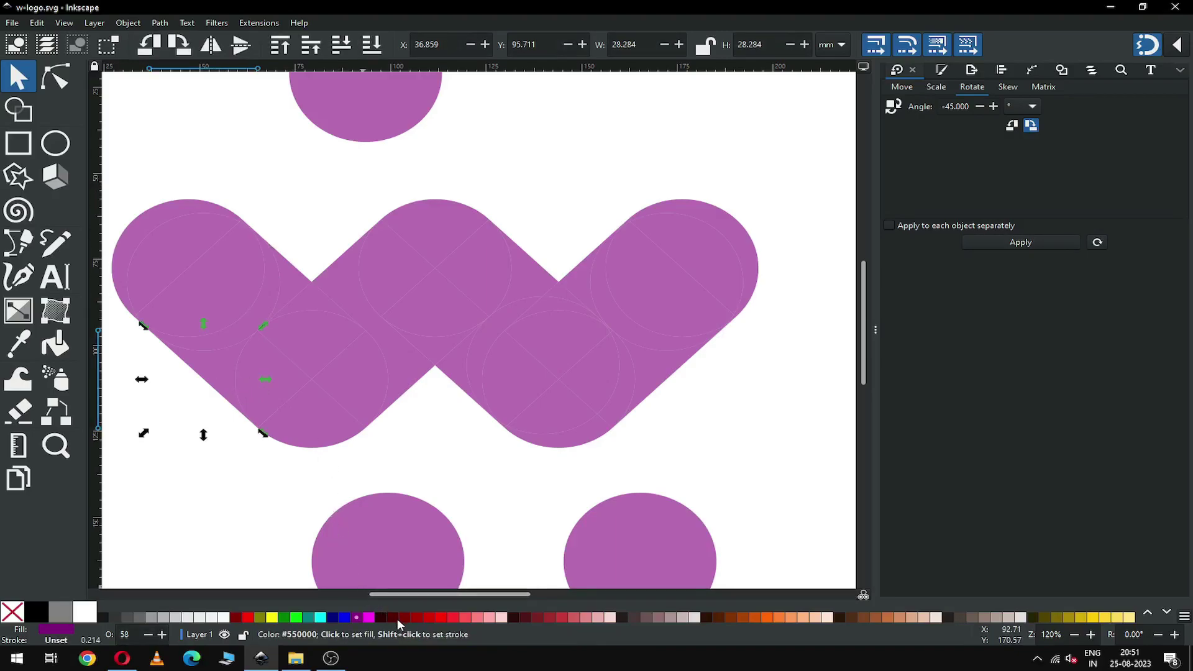
{"action": "key", "text": "Escape"}
{"action": "scroll", "coordinate": [169, 187], "scroll_direction": "left", "scroll_amount": 1}
{"action": "left_click_drag", "start_coordinate": [138, 174], "coordinate": [807, 467]}
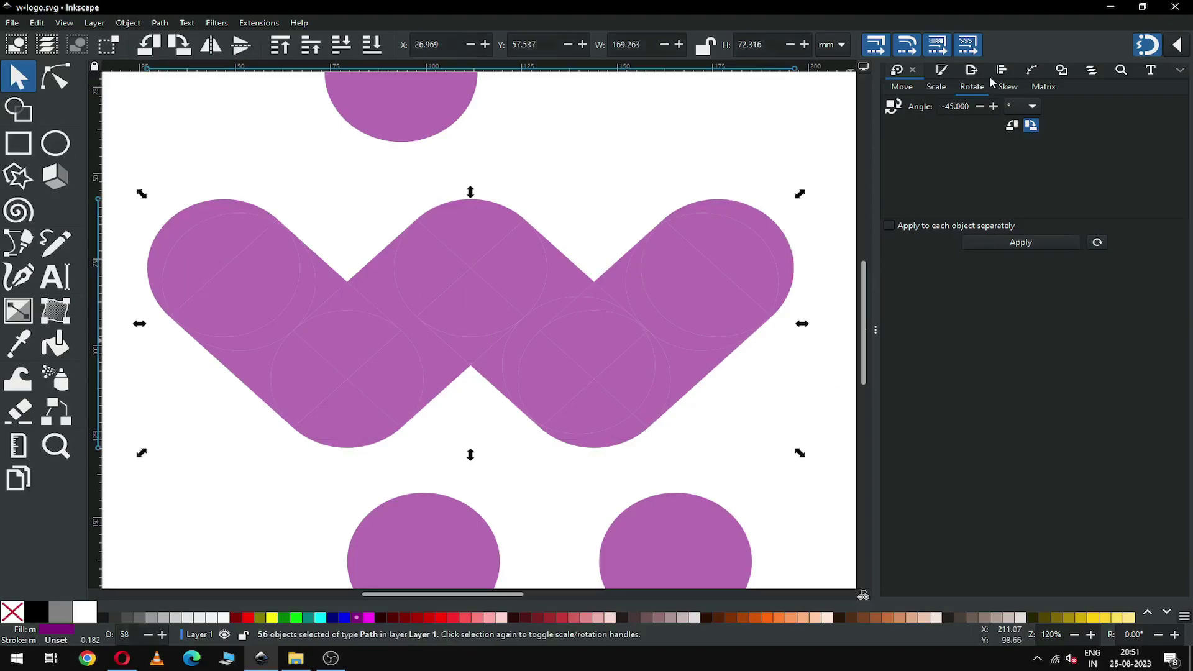
{"action": "left_click", "coordinate": [943, 71]}
{"action": "left_click_drag", "start_coordinate": [1048, 590], "coordinate": [1188, 584]}
{"action": "left_click", "coordinate": [742, 434]}
{"action": "key", "text": "ctrl+s"}
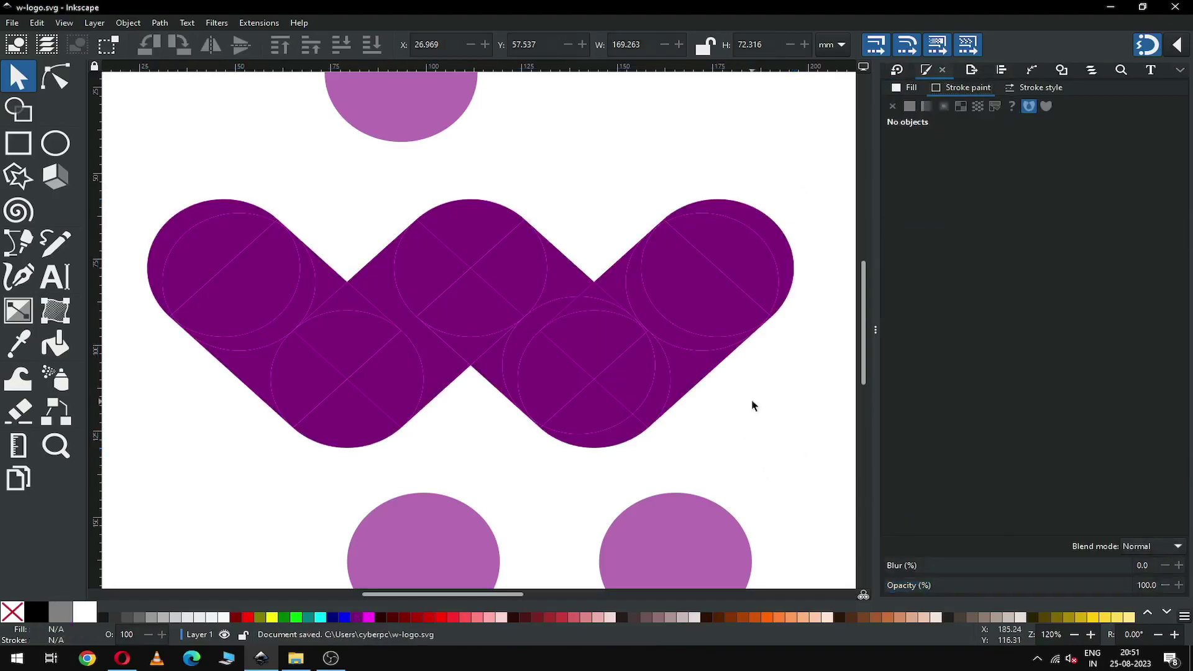
- Fill the leftmost arm's lower outer fragment and the four fragments of the lower left circle with Navy (#000080)
{"action": "left_click", "coordinate": [192, 233]}
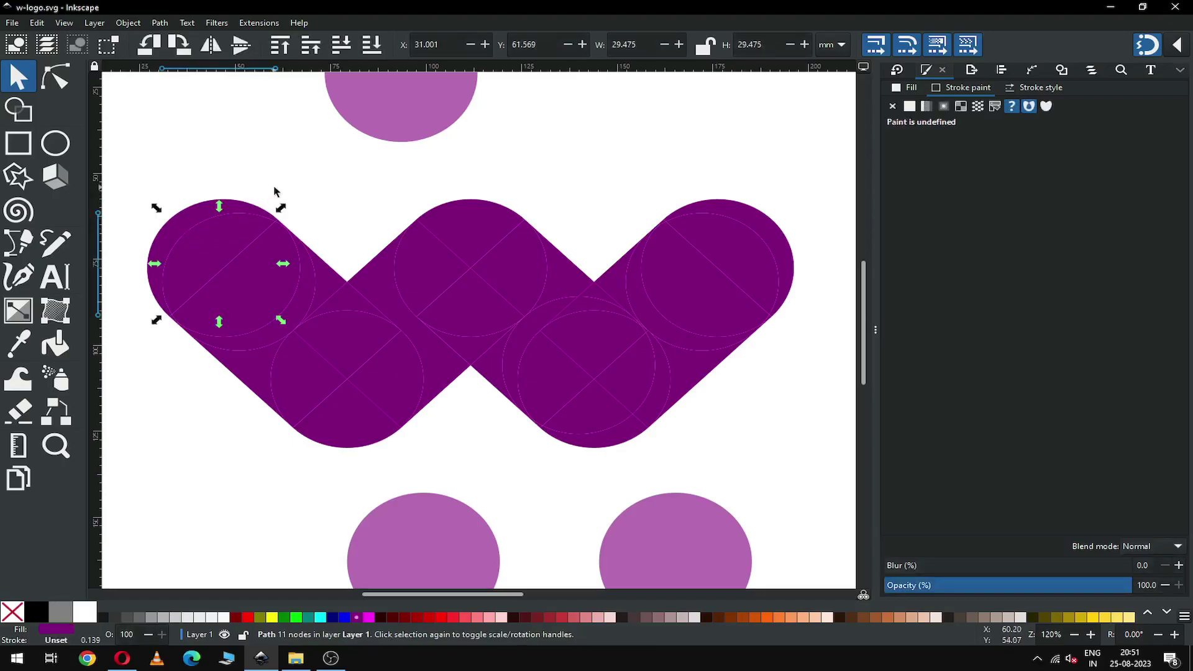
{"action": "key", "text": "Escape"}
{"action": "left_click", "coordinate": [259, 370]}
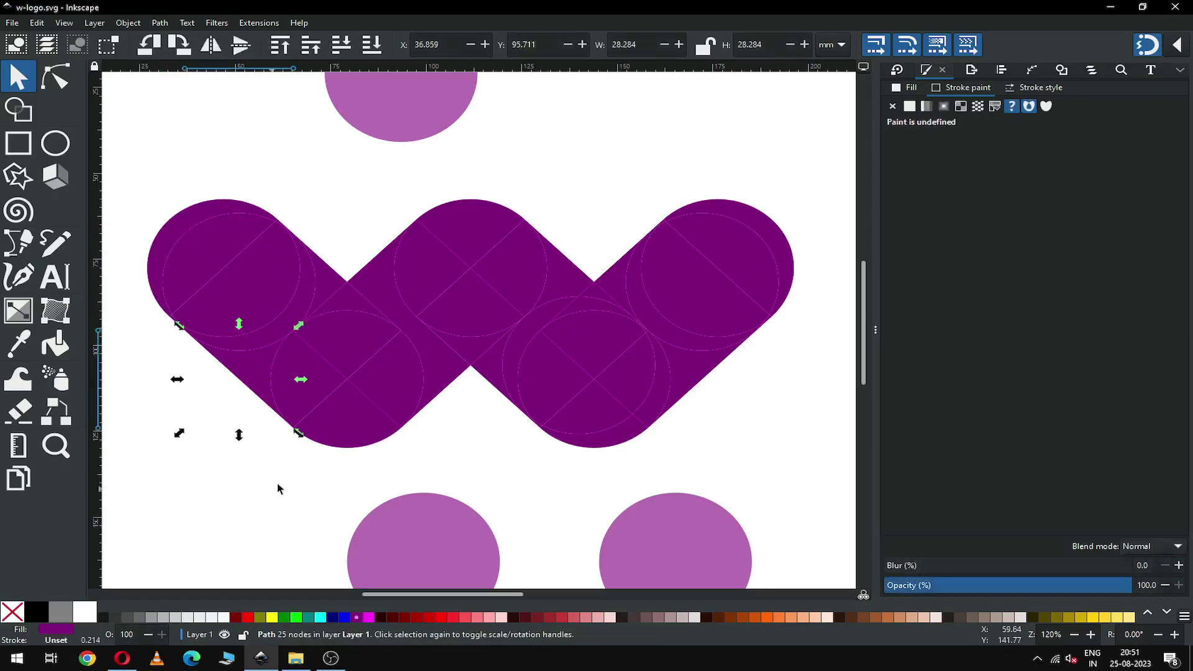
{"action": "left_click", "coordinate": [338, 617]}
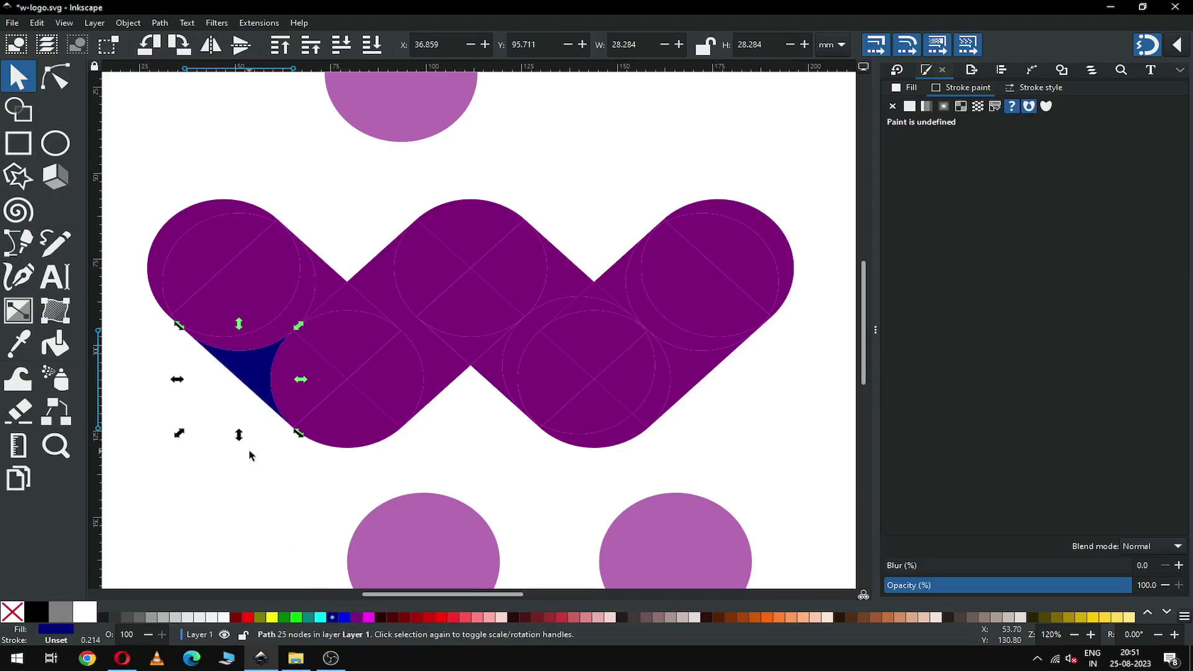
{"action": "left_click", "coordinate": [305, 374], "text": "shift"}
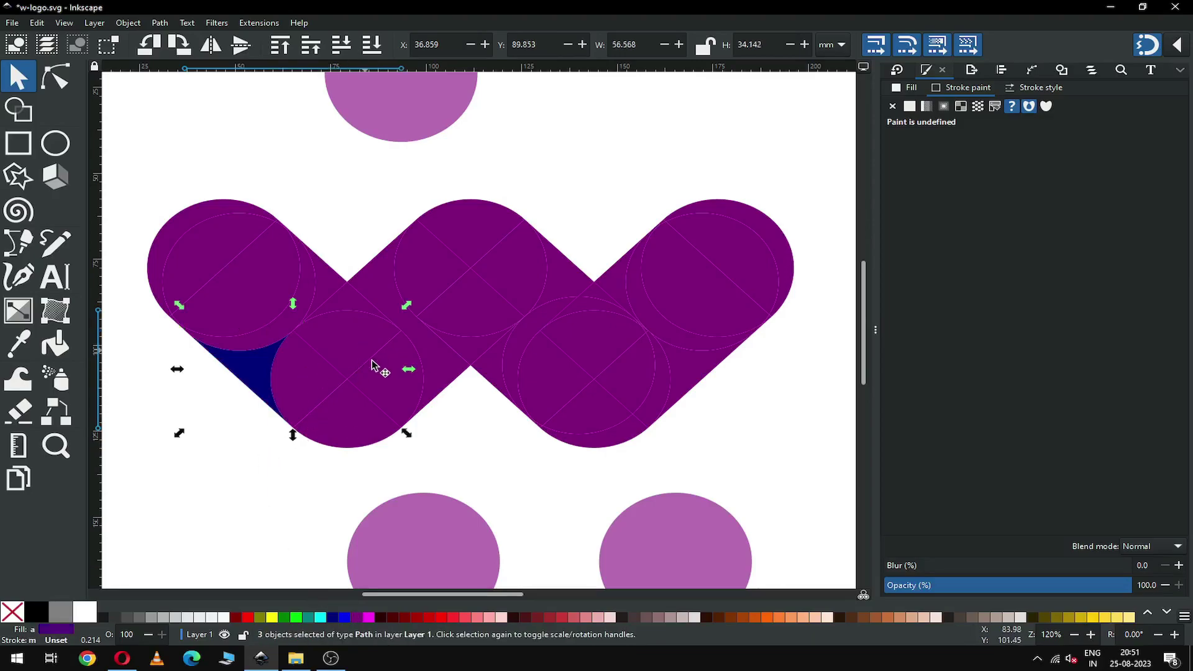
{"action": "left_click", "coordinate": [370, 435], "text": "shift"}
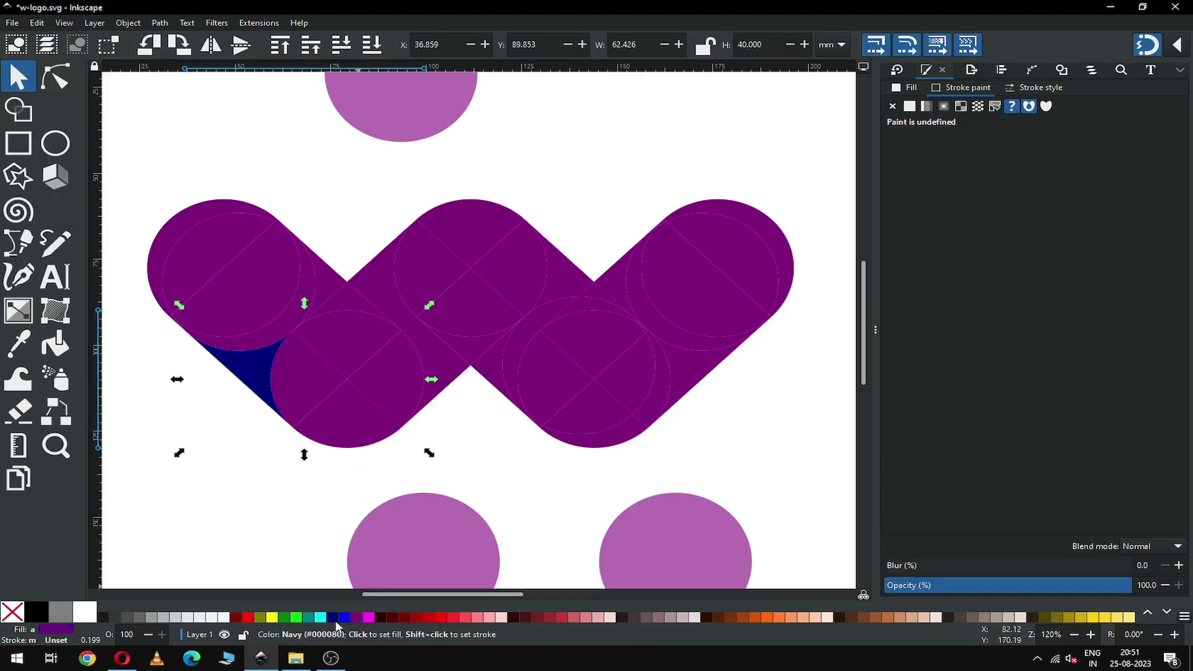
{"action": "left_click", "coordinate": [333, 617]}
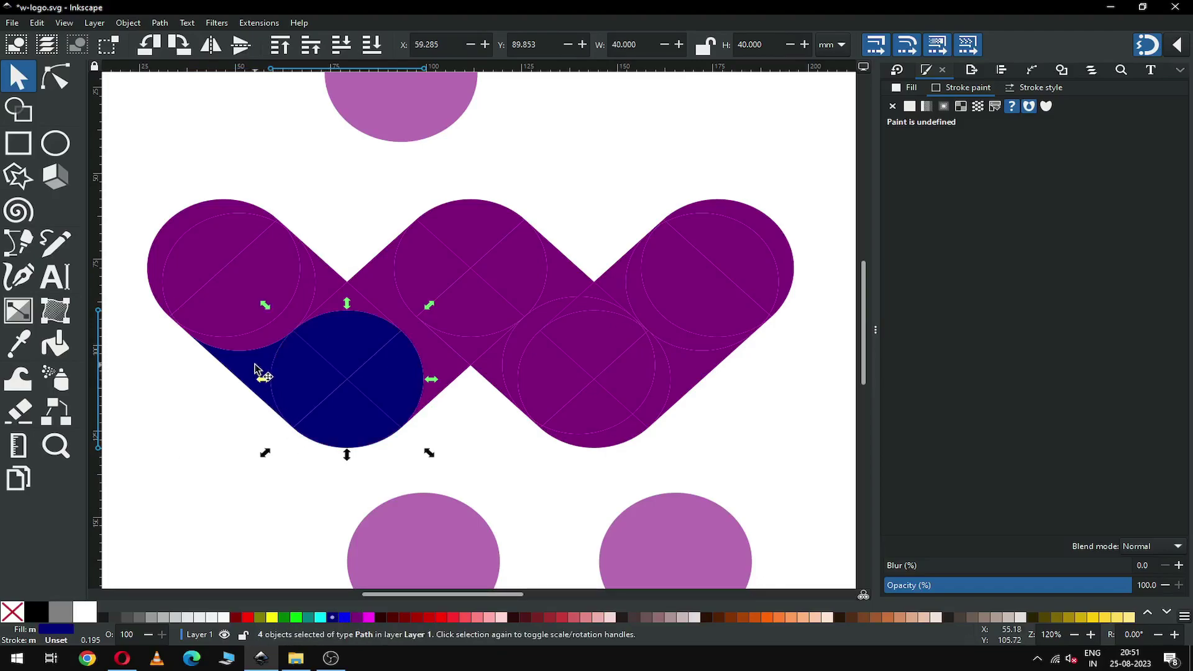
- Unite the five navy fragments at the W's lower left into one path
{"action": "left_click", "coordinate": [160, 23]}
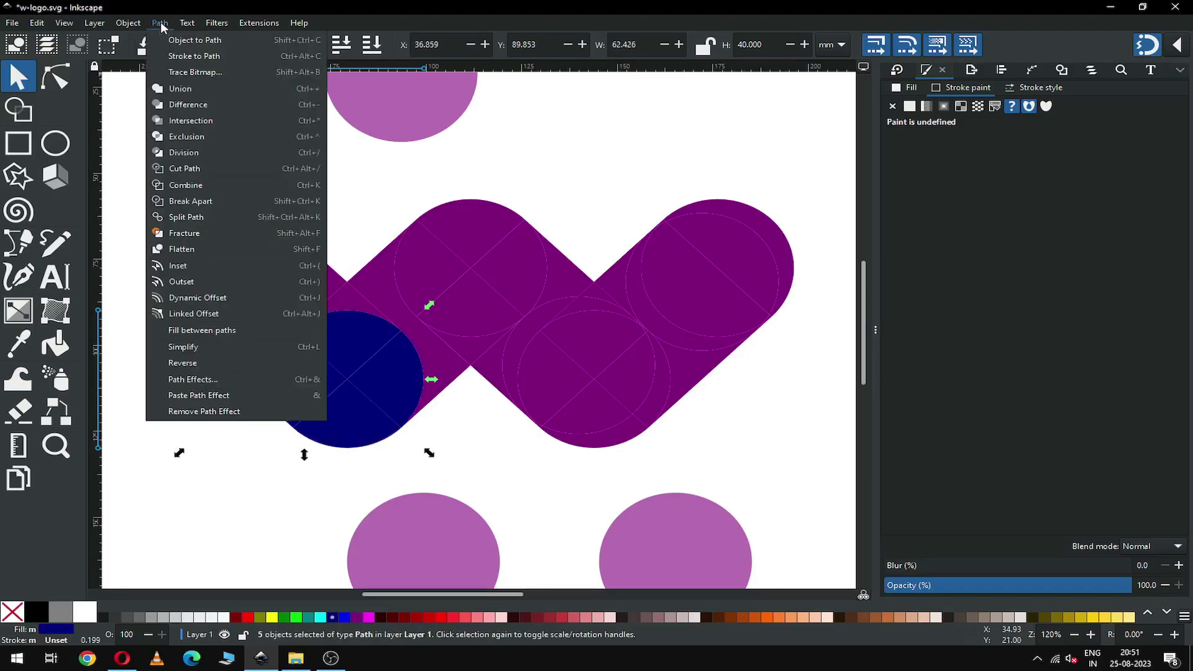
{"action": "left_click", "coordinate": [163, 93]}
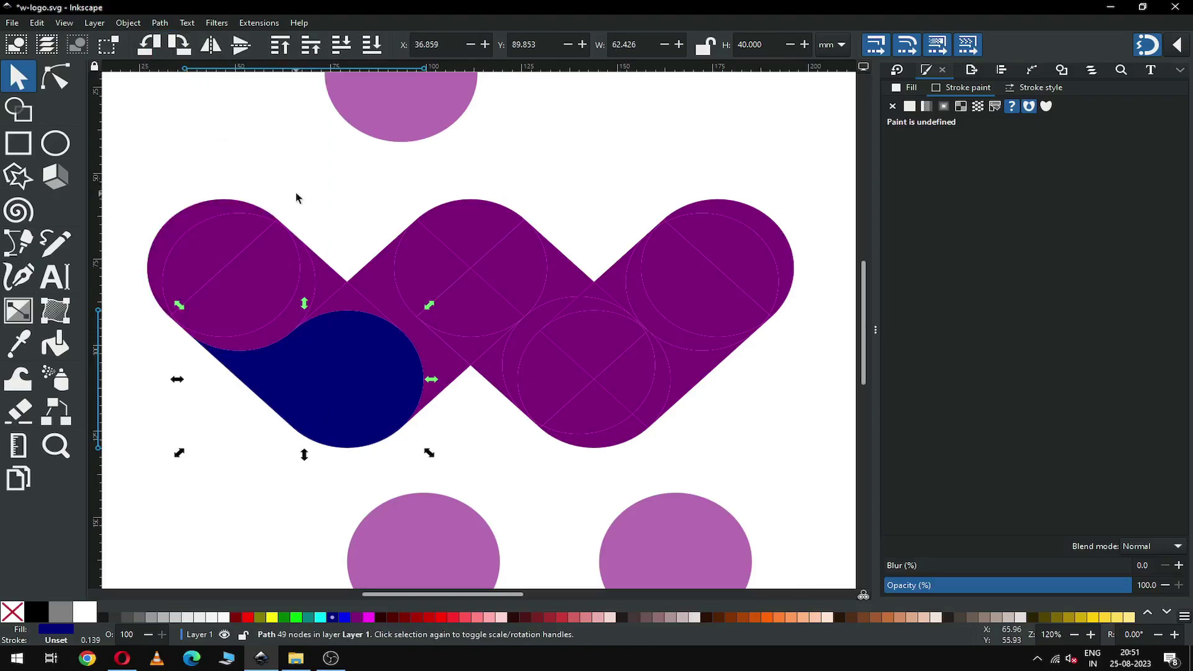
{"action": "left_click", "coordinate": [296, 198]}
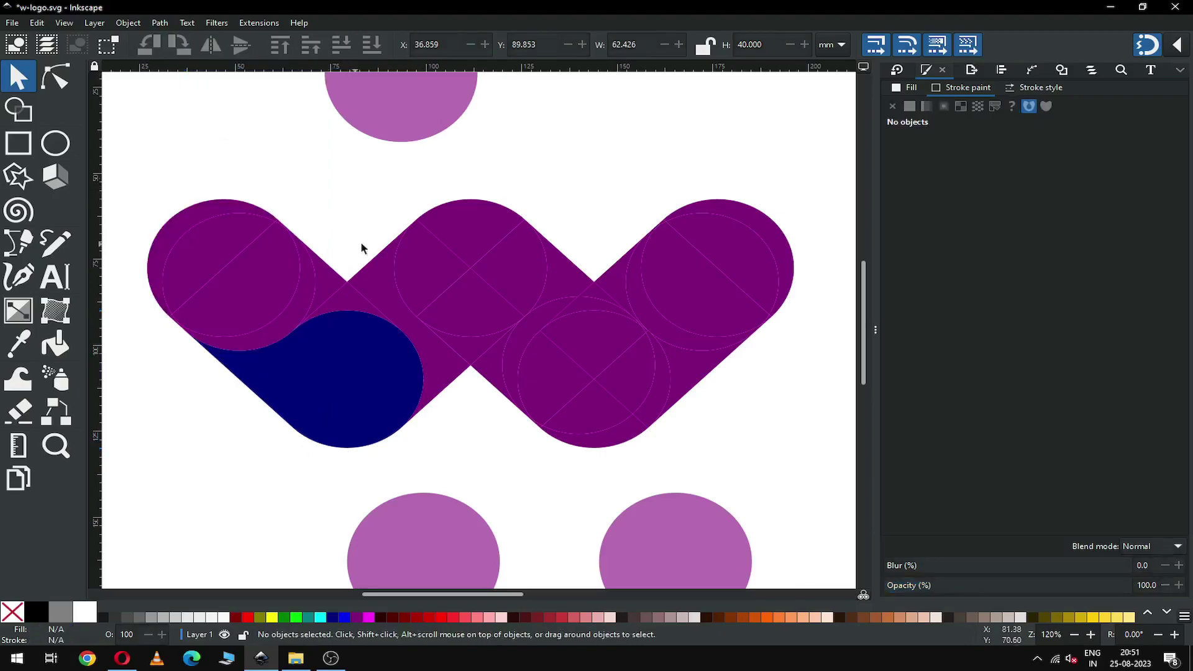
- Fill the second arm's fragment with Navy (#000080) and unite it with the adjoining purple sliver above the lower left circle
{"action": "left_click", "coordinate": [435, 361]}
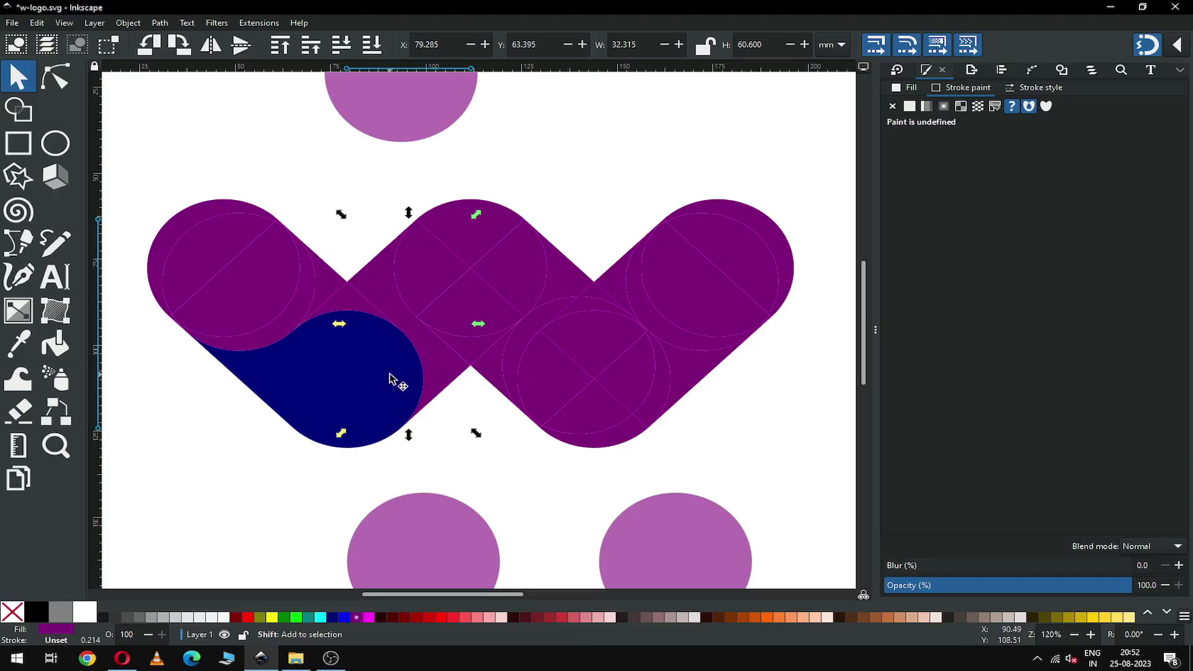
{"action": "left_click", "coordinate": [332, 617]}
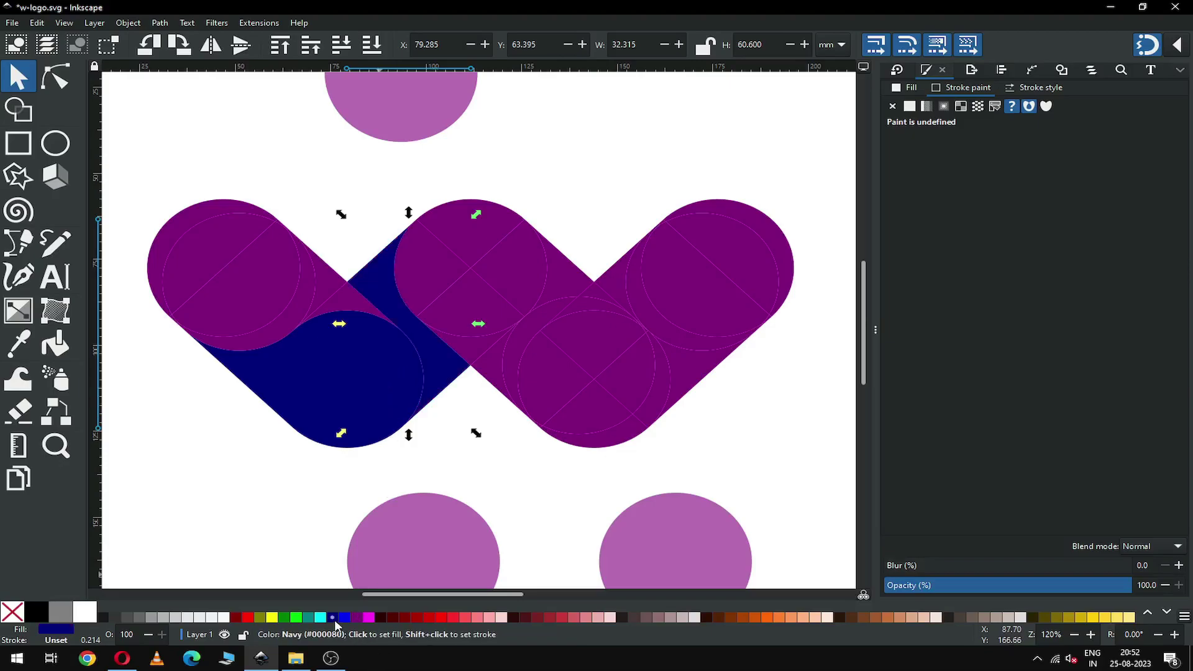
{"action": "left_click", "coordinate": [351, 306], "text": "shift"}
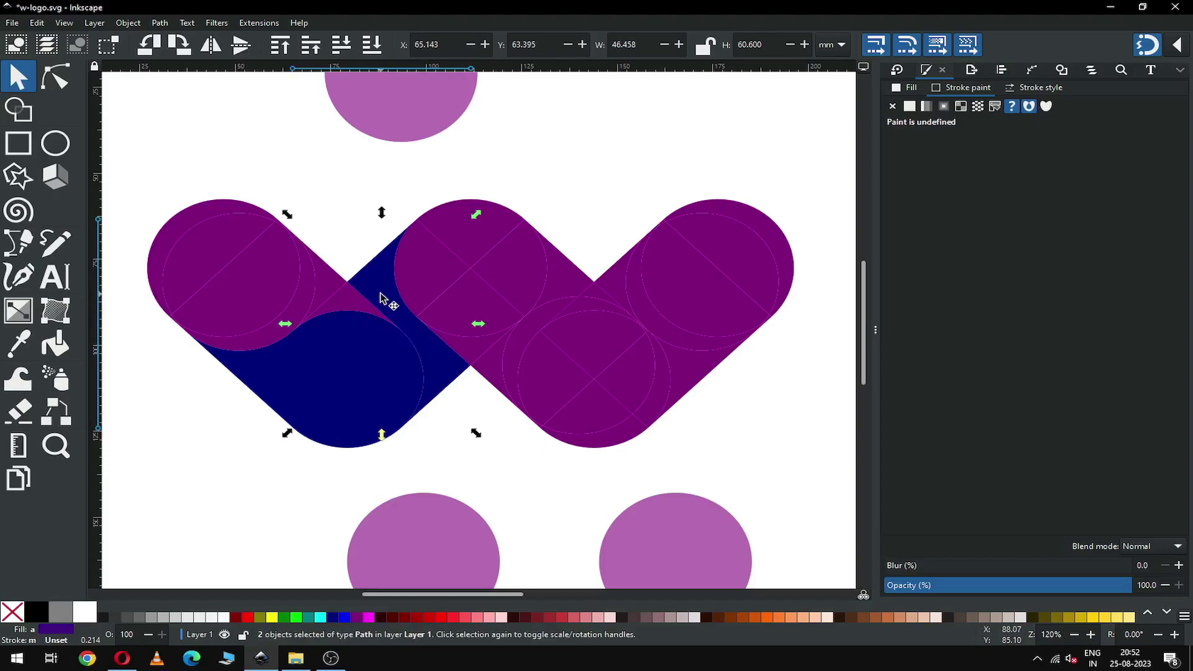
{"action": "left_click", "coordinate": [161, 23]}
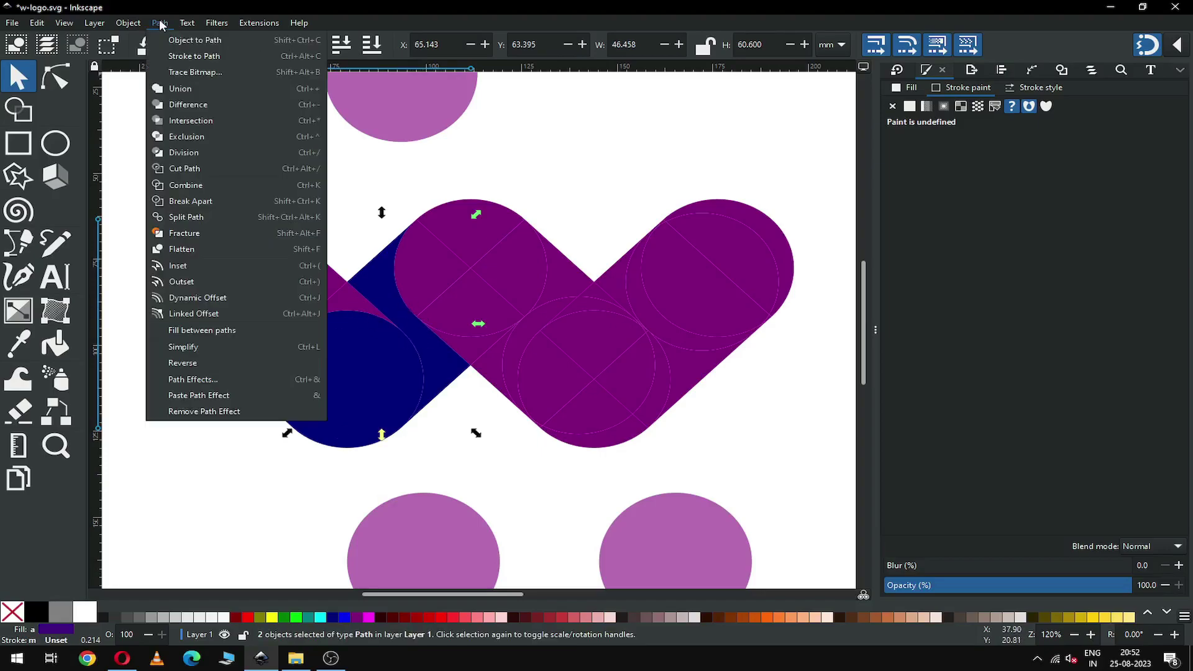
{"action": "left_click", "coordinate": [169, 91]}
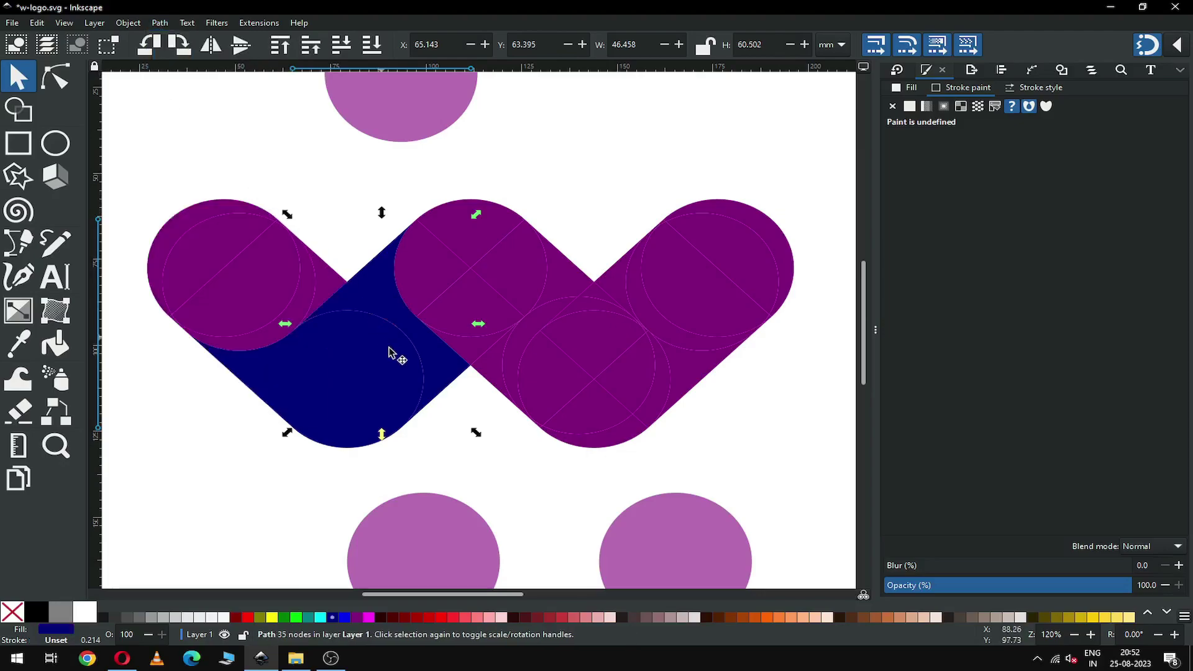
{"action": "left_click", "coordinate": [456, 410]}
{"action": "left_click_drag", "start_coordinate": [427, 382], "coordinate": [373, 413]}
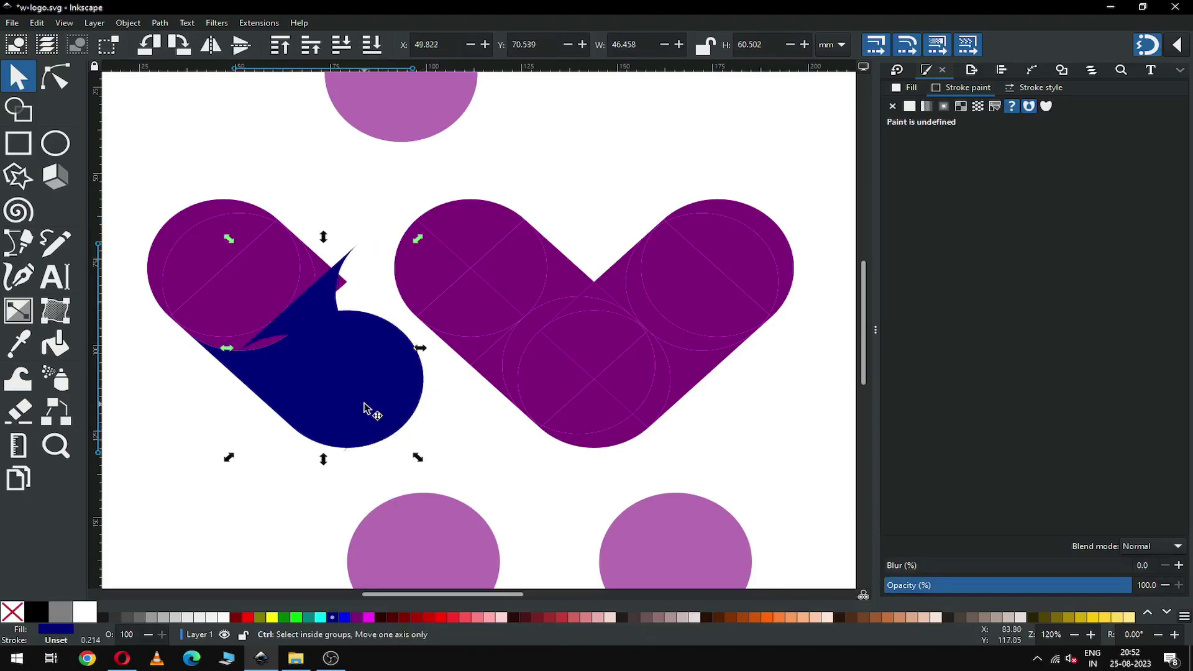
{"action": "key", "text": "ctrl+z"}
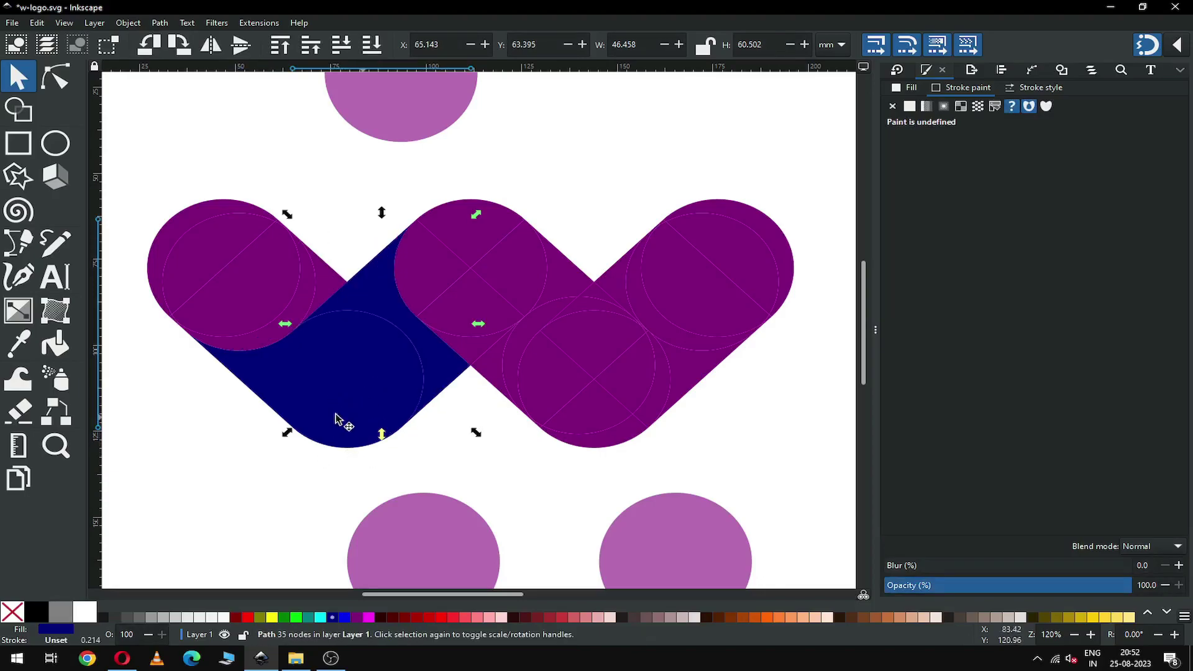
- Unite the second arm's navy path with the navy shape at the W's lower left
{"action": "left_click", "coordinate": [295, 400], "text": "alt+shift"}
{"action": "left_click", "coordinate": [160, 23]}
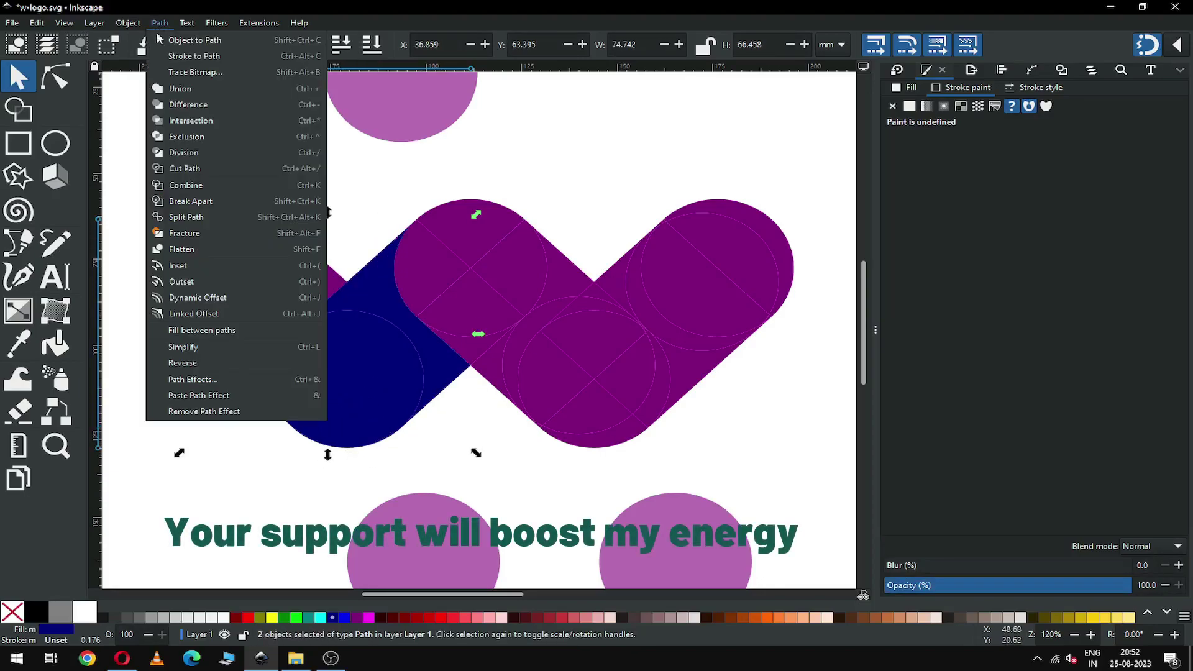
{"action": "left_click", "coordinate": [178, 89]}
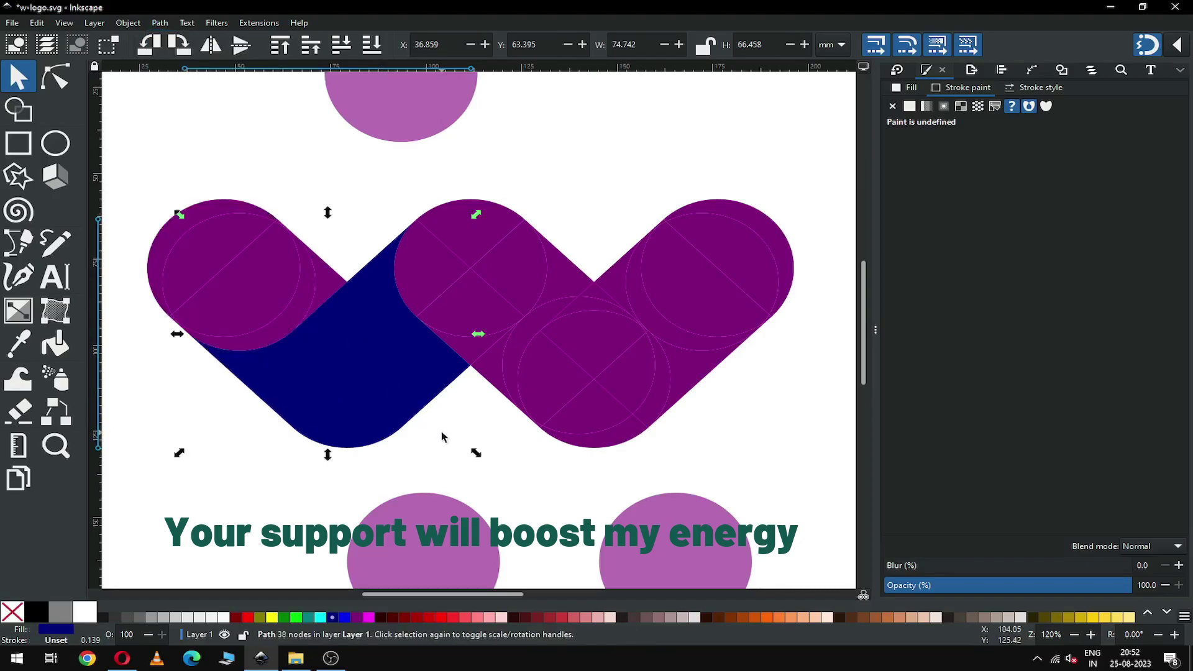
{"action": "left_click", "coordinate": [449, 433]}
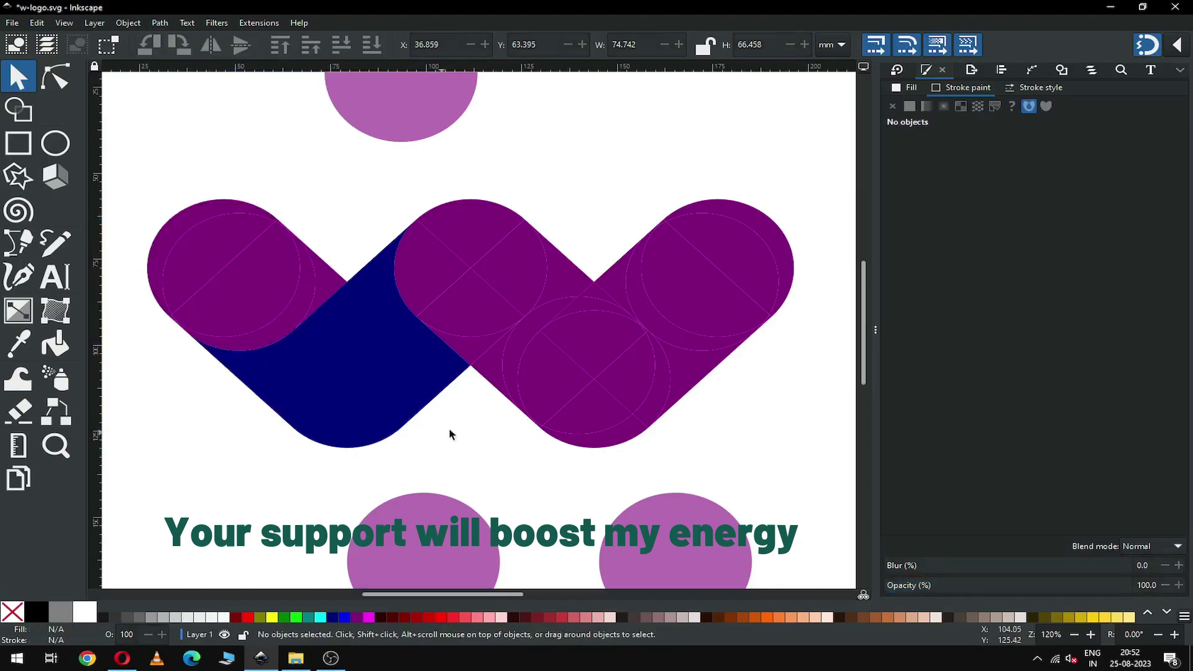
- Fill the third arm's upper fragment, beside the W's middle peak, with Navy (#000080)
{"action": "left_click", "coordinate": [597, 299]}
{"action": "left_click", "coordinate": [580, 278]}
{"action": "left_click", "coordinate": [337, 621]}
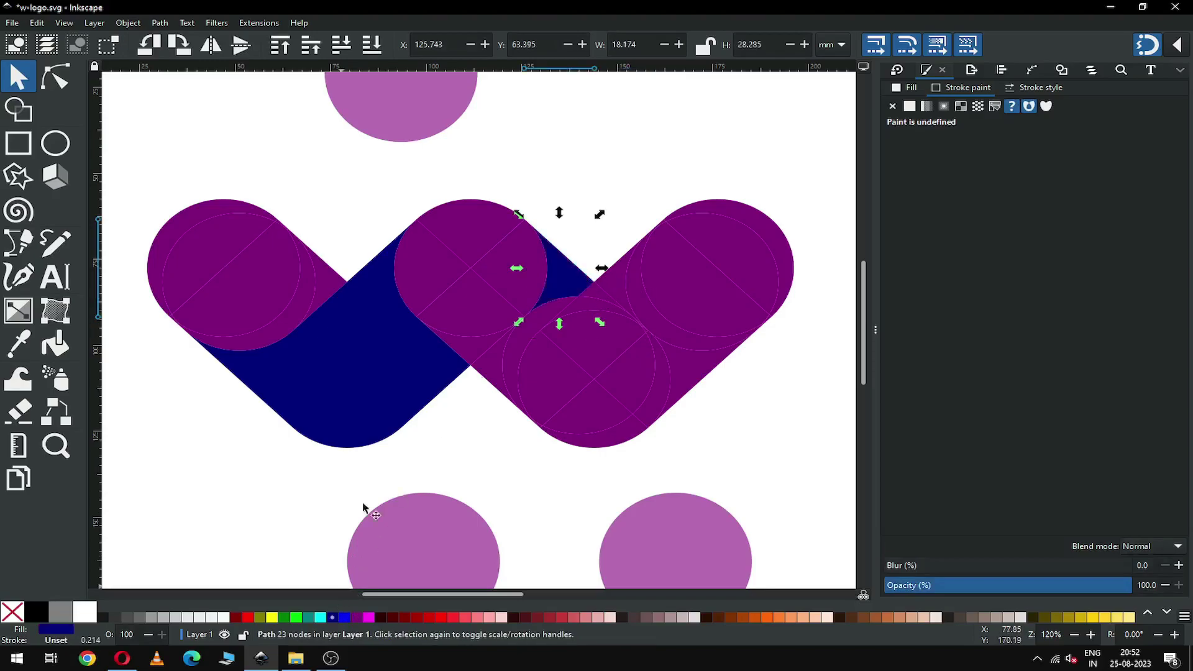
- Fill the middle peak circle's fragments and the sliver below them with Navy (#000080), then unite them with both adjoining navy shapes
{"action": "left_click", "coordinate": [497, 242], "text": "shift"}
{"action": "left_click", "coordinate": [461, 228], "text": "shift"}
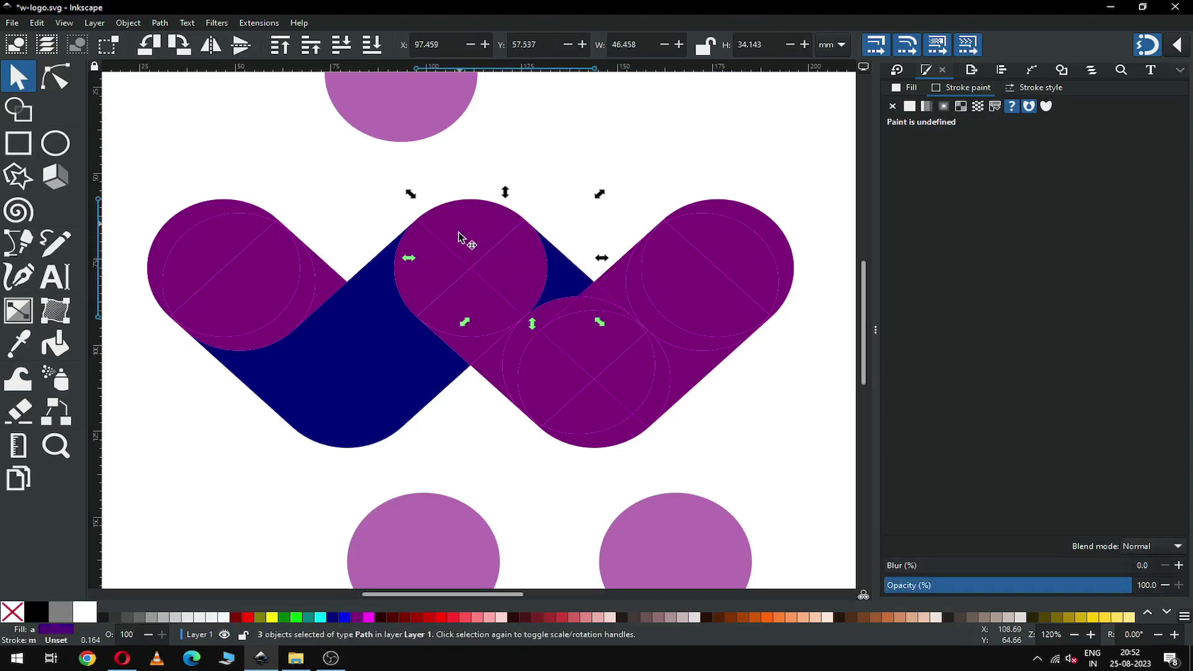
{"action": "left_click", "coordinate": [435, 280], "text": "shift"}
{"action": "left_click", "coordinate": [461, 317], "text": "shift"}
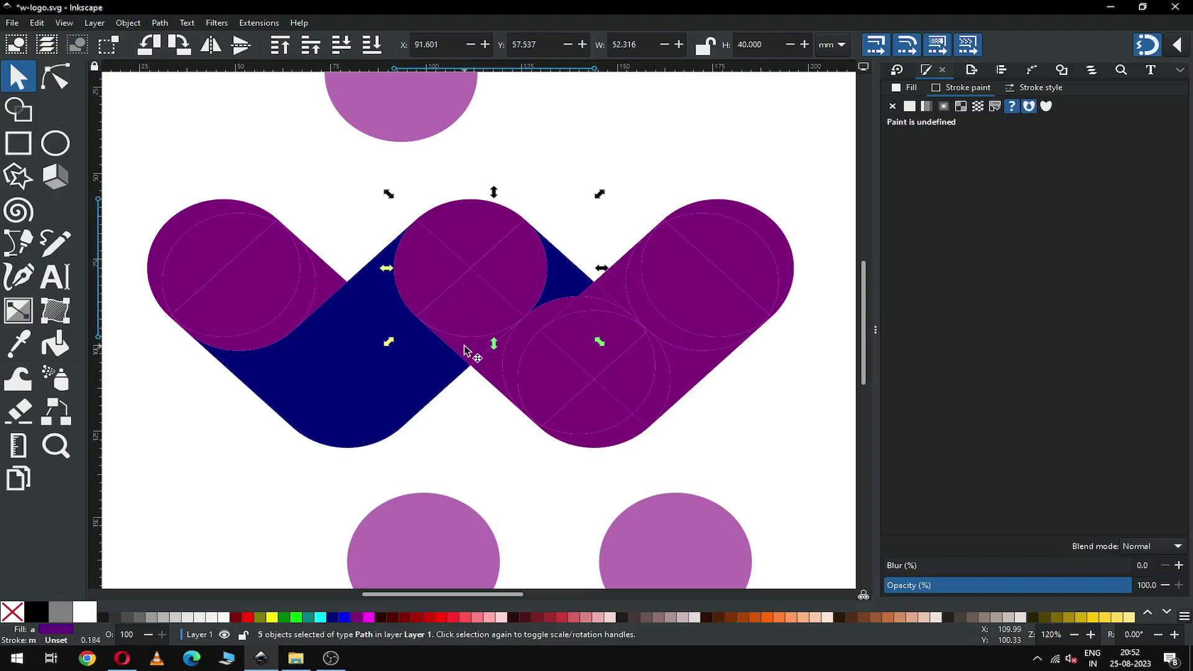
{"action": "left_click", "coordinate": [407, 394], "text": "shift"}
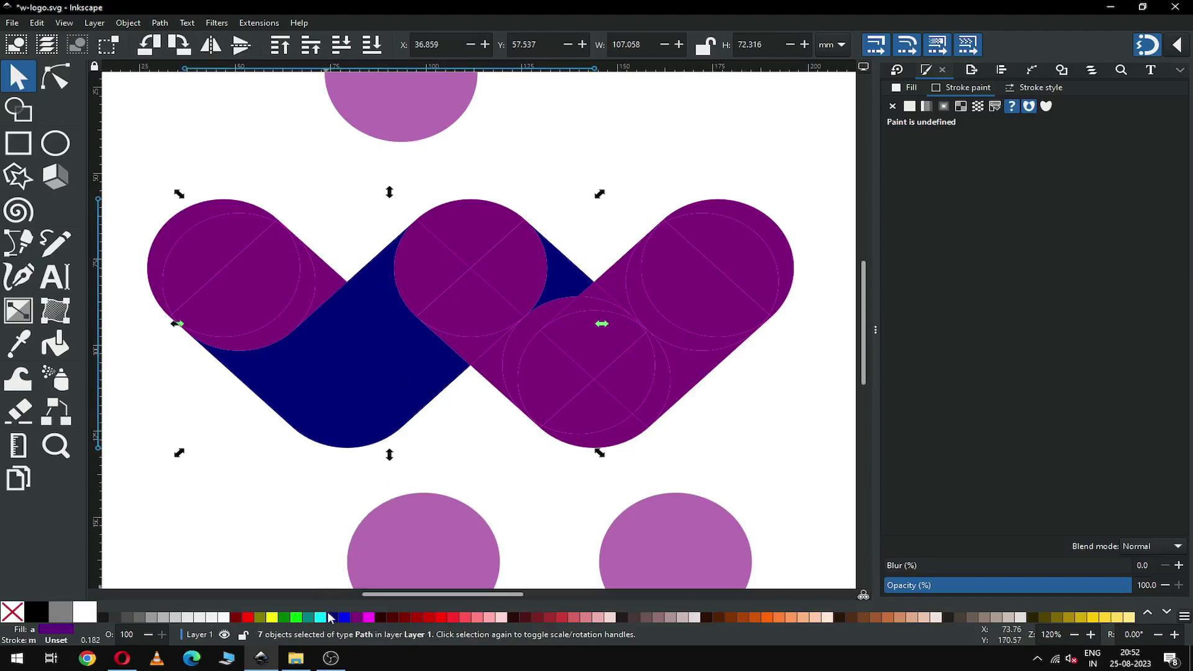
{"action": "left_click", "coordinate": [332, 617]}
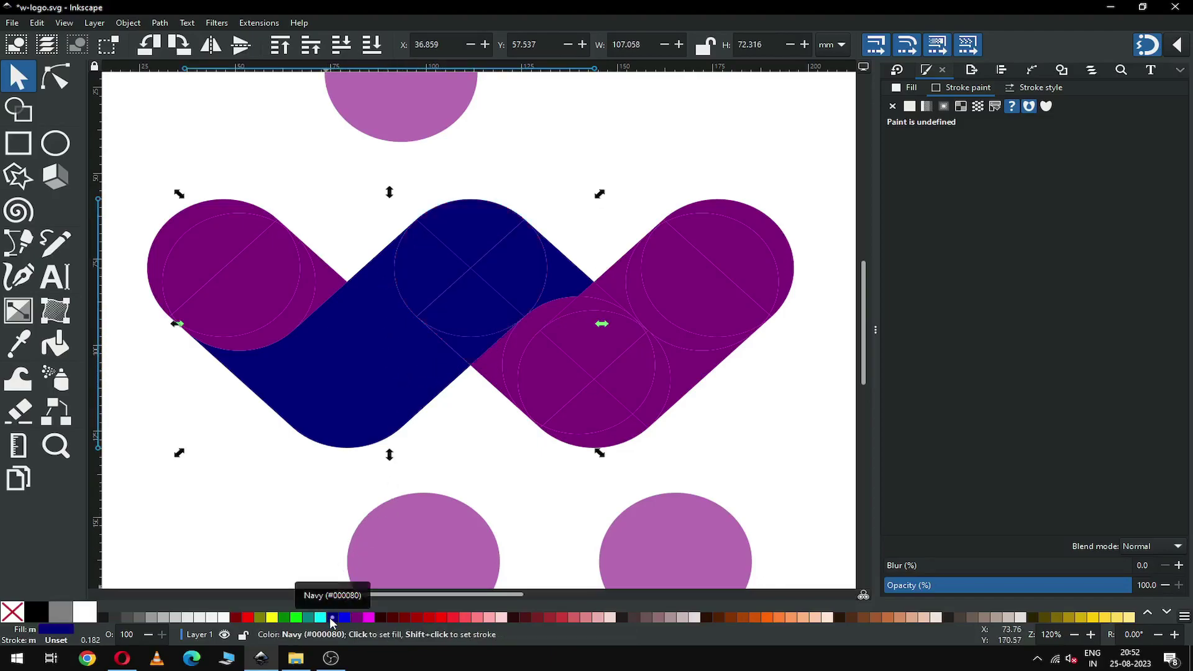
{"action": "left_click", "coordinate": [160, 23]}
{"action": "left_click", "coordinate": [172, 92]}
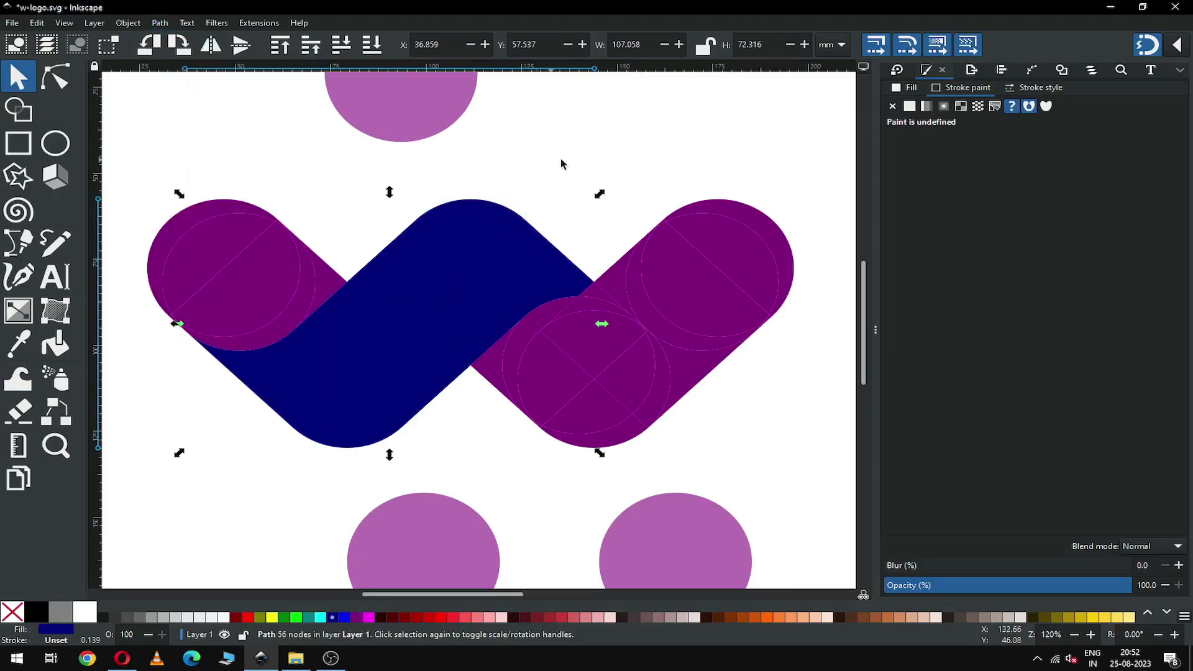
- Fill the small purple wedge at the navy band's lower tip with Navy (#000080) and unite it with the band
{"action": "key", "text": "Escape"}
{"action": "key", "text": "z"}
{"action": "left_click_drag", "start_coordinate": [486, 245], "coordinate": [705, 385]}
{"action": "left_click", "coordinate": [9, 84]}
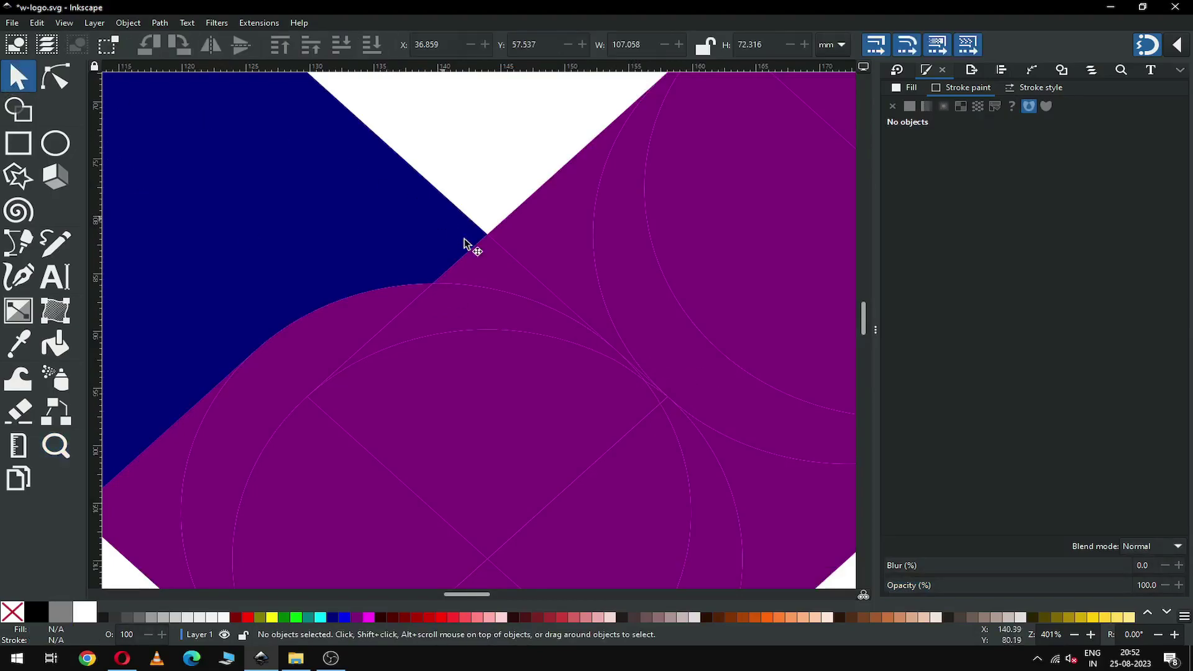
{"action": "left_click", "coordinate": [502, 278]}
{"action": "left_click", "coordinate": [380, 236], "text": "shift"}
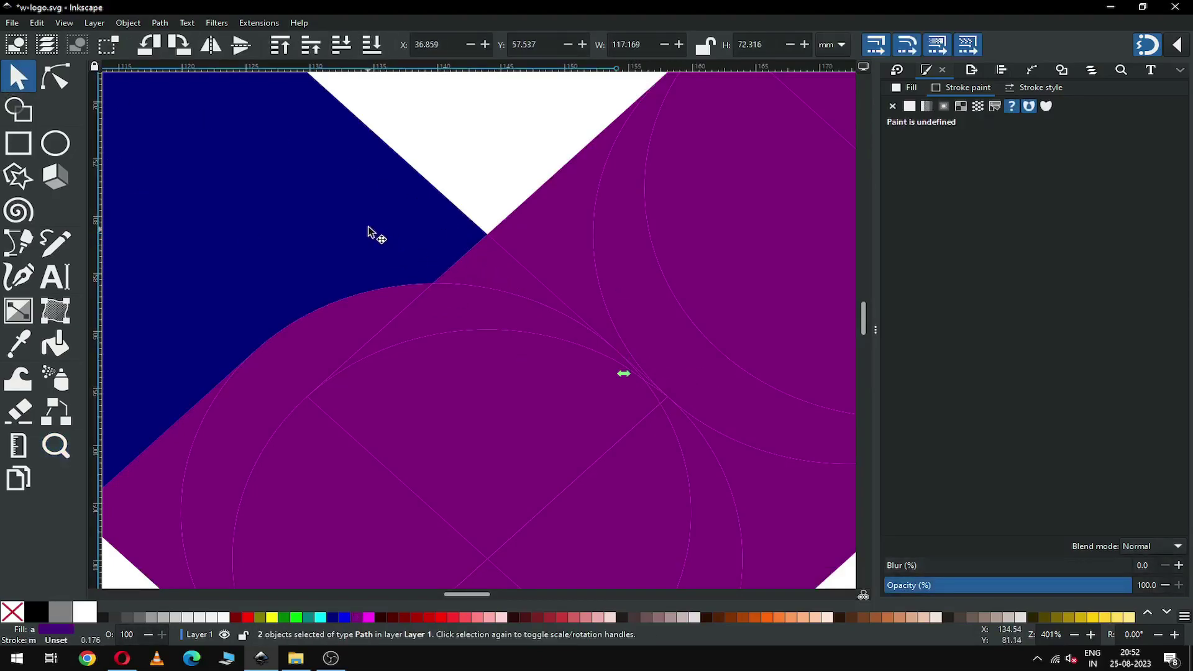
{"action": "left_click", "coordinate": [333, 614]}
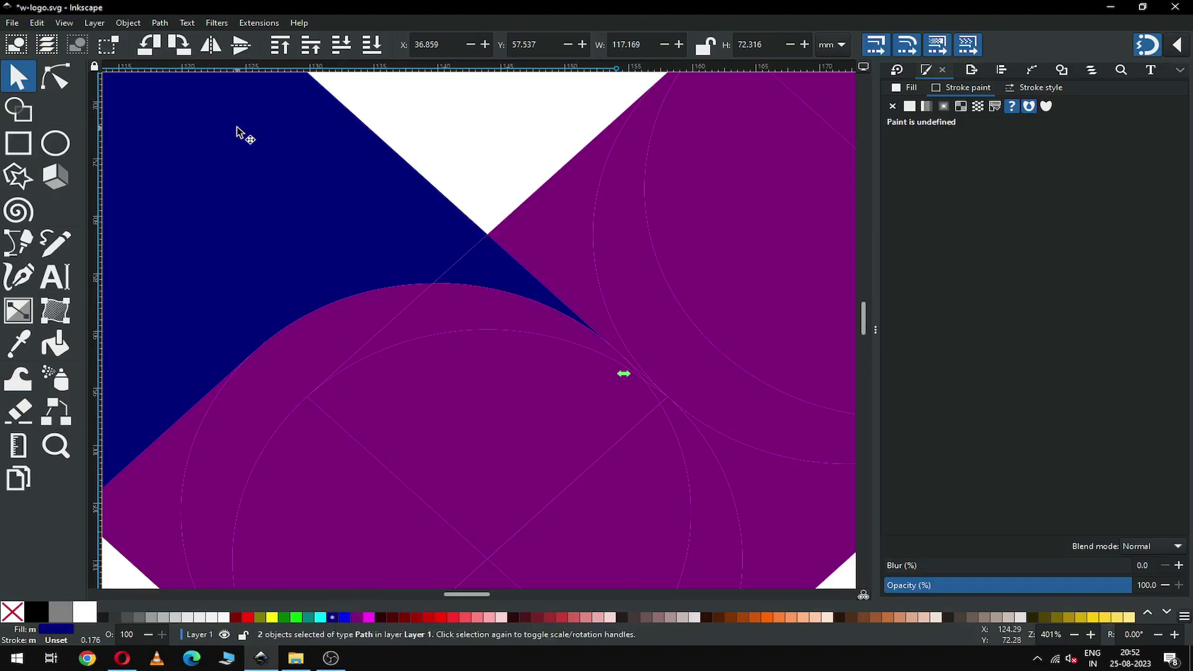
{"action": "left_click", "coordinate": [157, 23]}
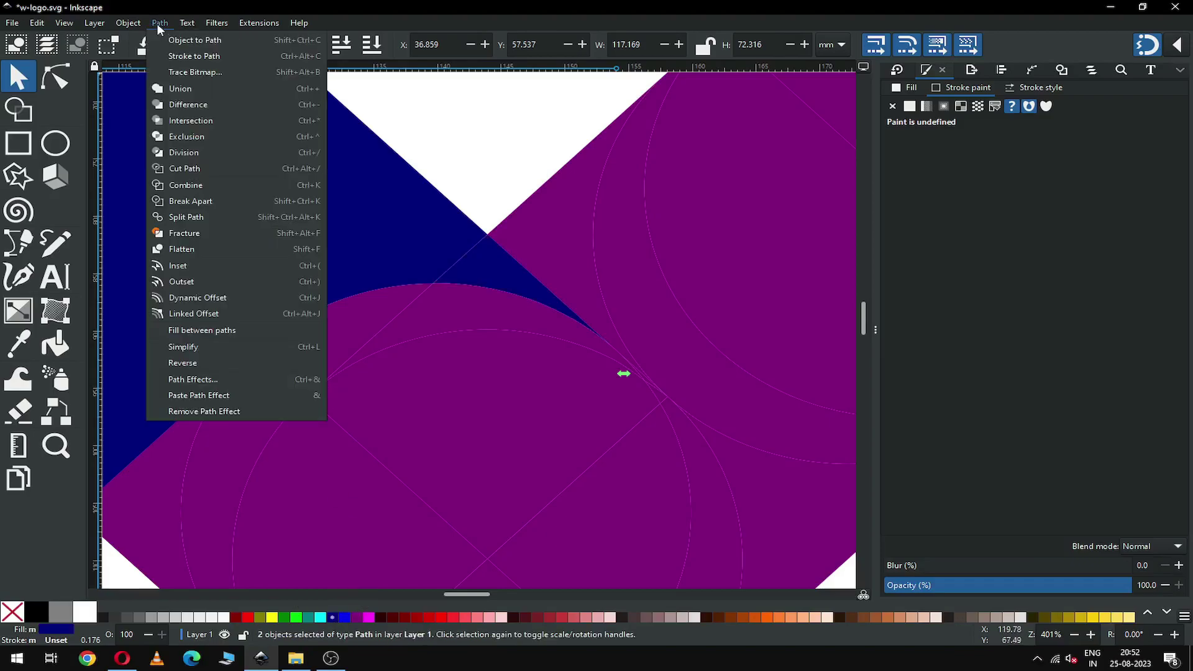
{"action": "left_click", "coordinate": [163, 88]}
{"action": "left_click", "coordinate": [494, 163]}
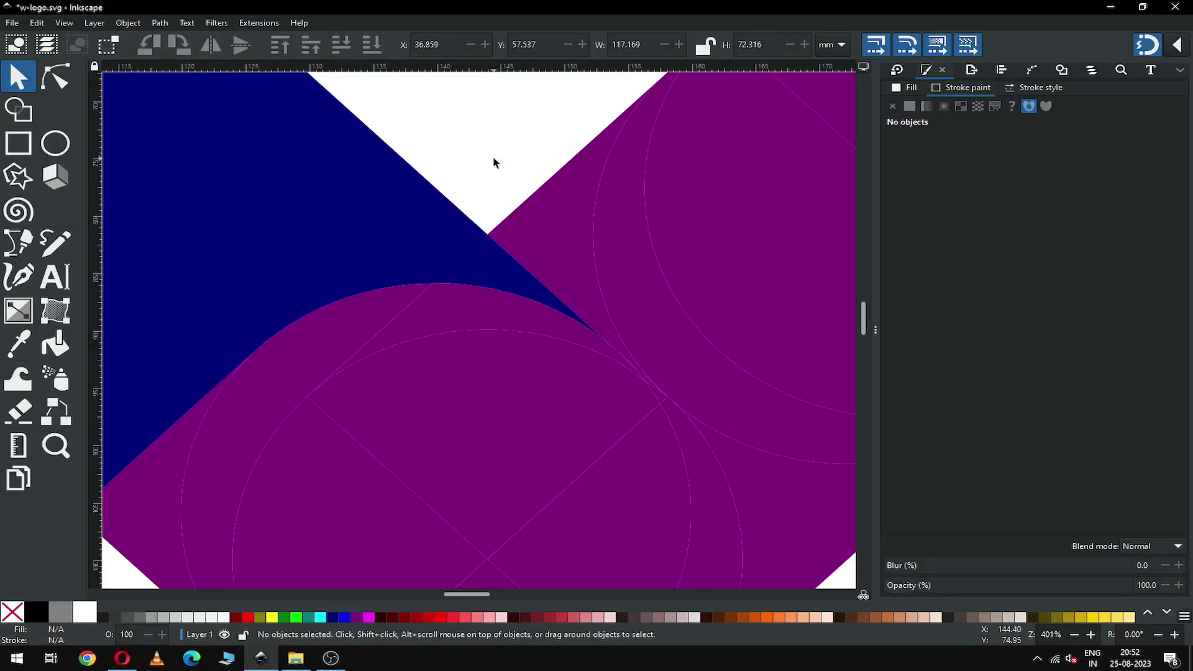
- Save the document with the united navy band
{"action": "key", "text": "minus"}
{"action": "key", "text": "minus"}
{"action": "key", "text": "minus"}
{"action": "key", "text": "minus"}
{"action": "key", "text": "minus"}
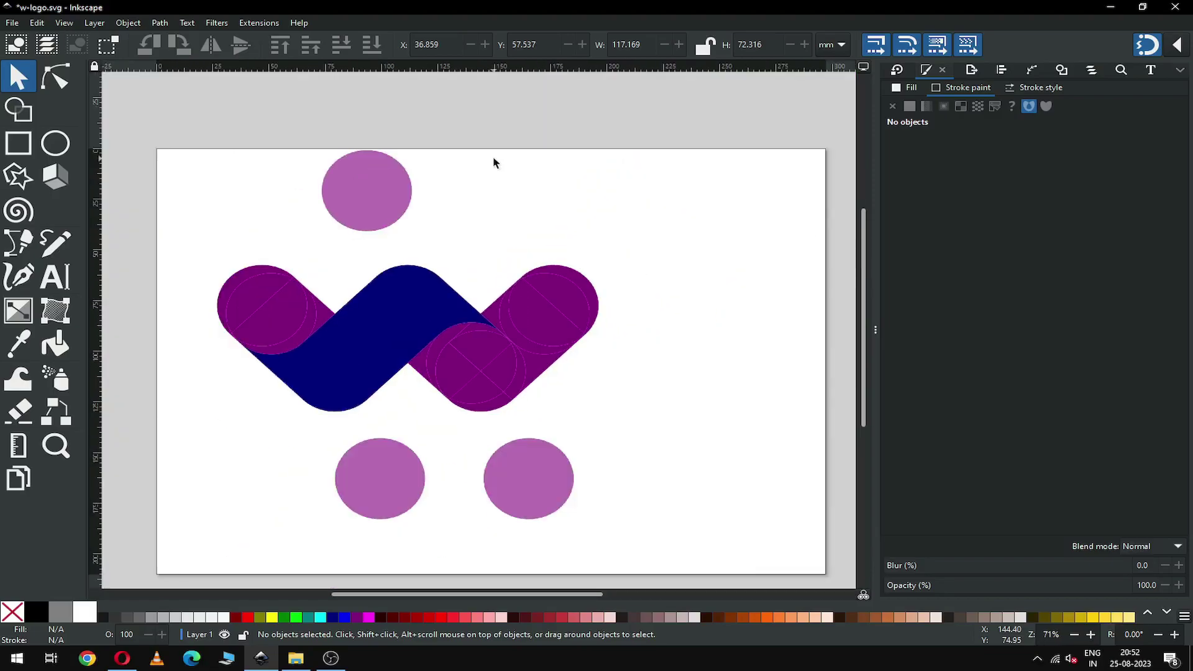
{"action": "key", "text": "ctrl+s"}
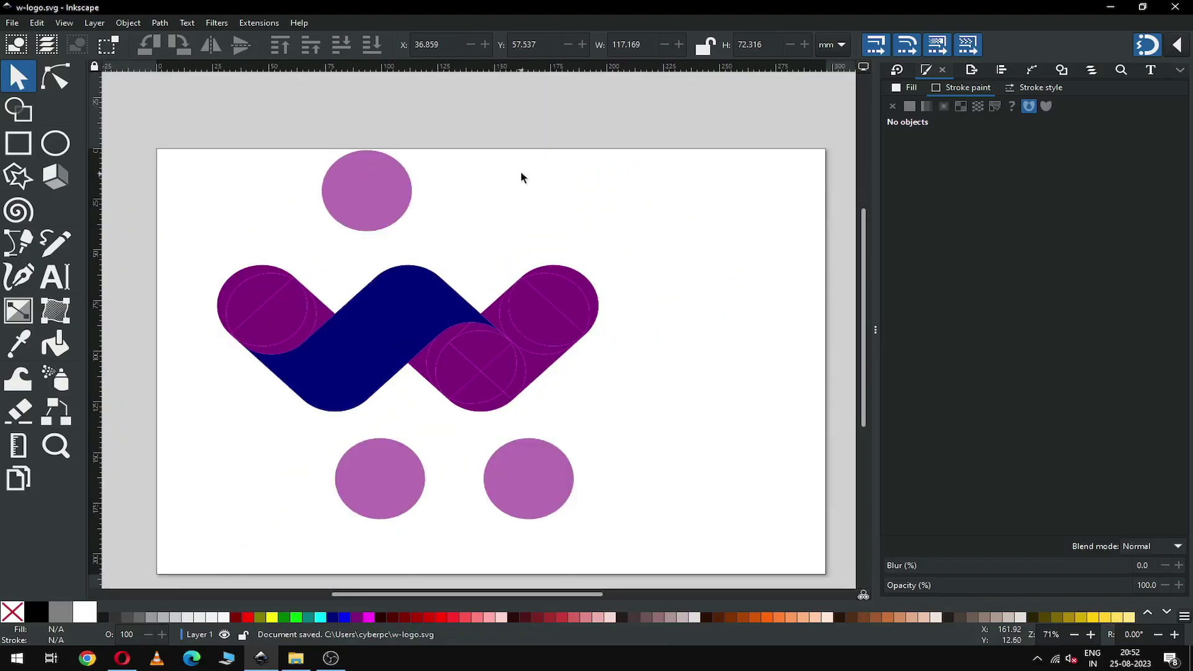
- Fill the rightmost arm's lower fragment and the outer fragments along the lower right circle's bottom edge with Teal (#008080)
{"action": "key", "text": "z"}
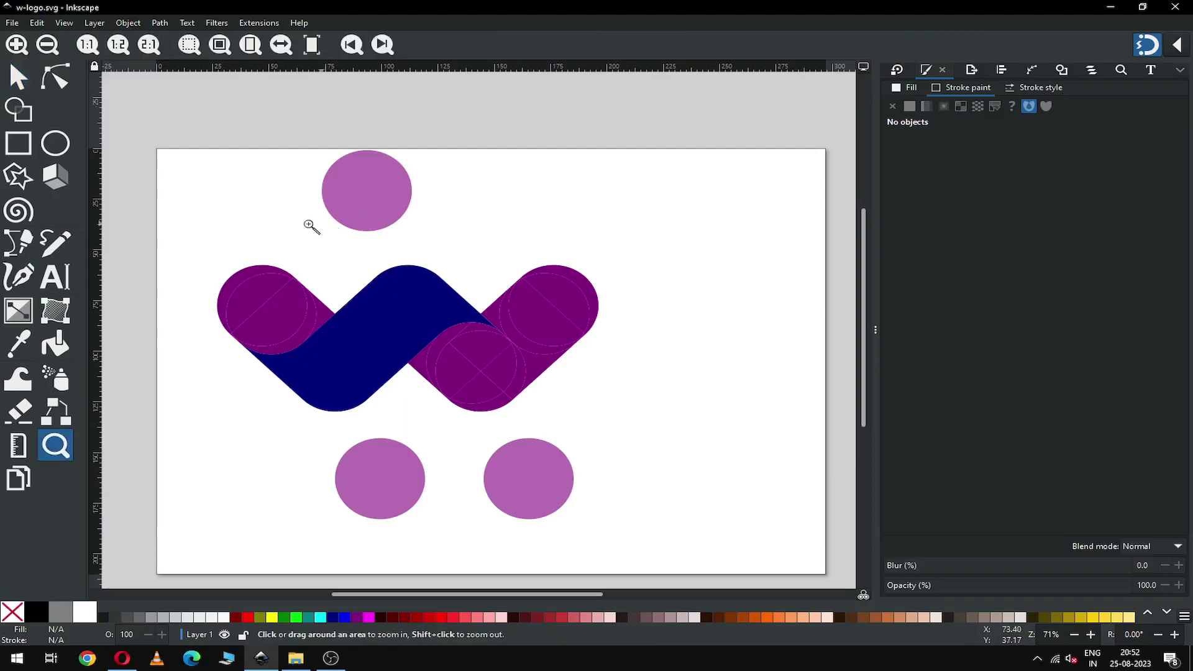
{"action": "left_click_drag", "start_coordinate": [177, 235], "coordinate": [624, 445]}
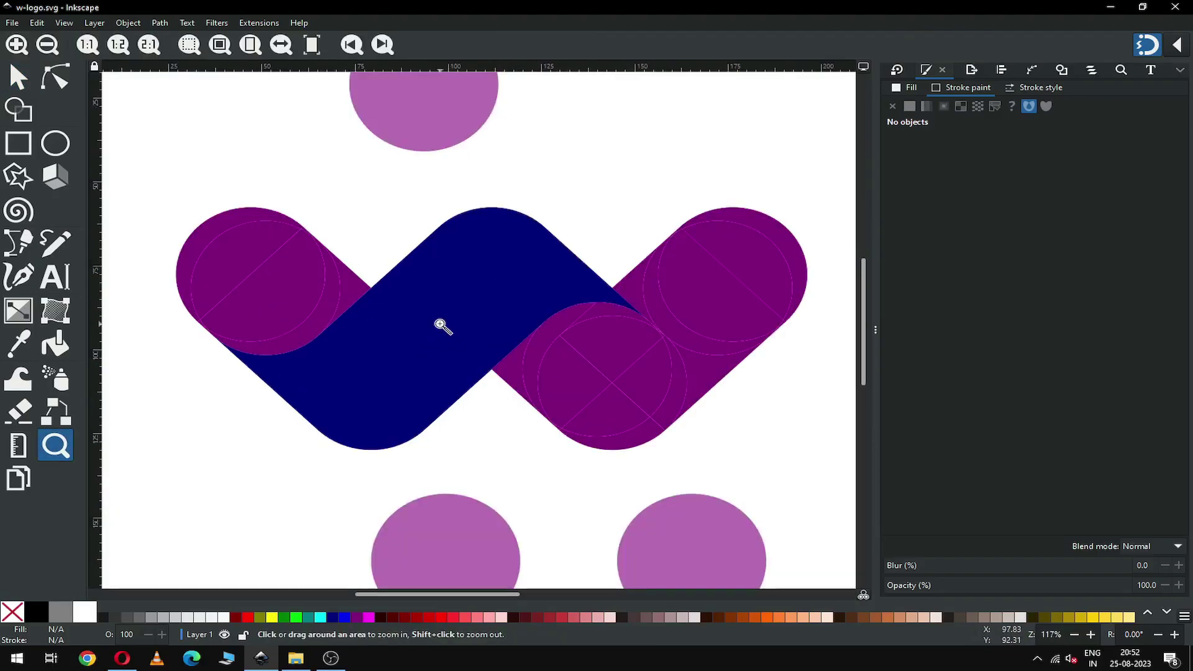
{"action": "left_click", "coordinate": [31, 80]}
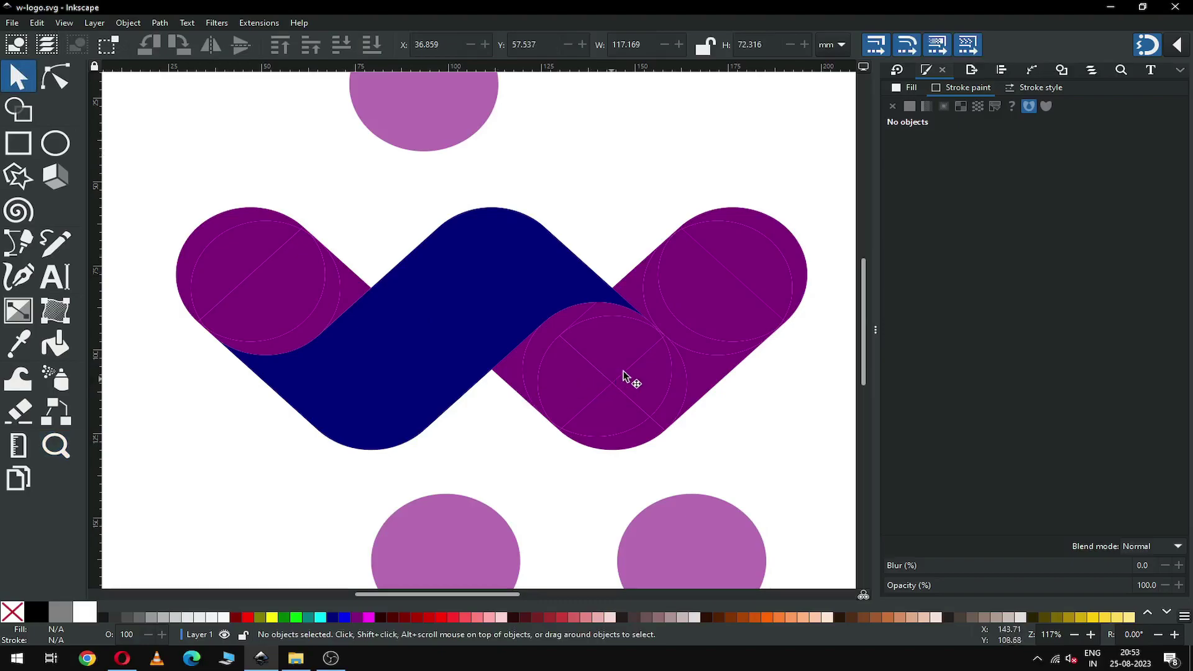
{"action": "left_click", "coordinate": [711, 364]}
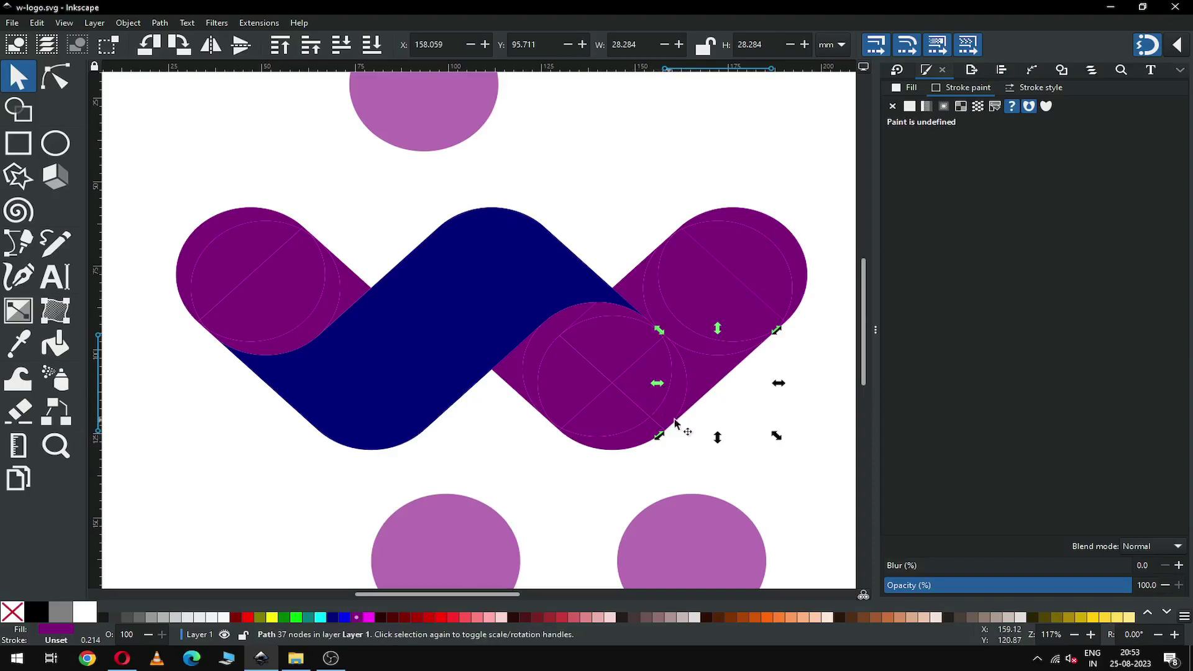
{"action": "left_click", "coordinate": [625, 447], "text": "shift"}
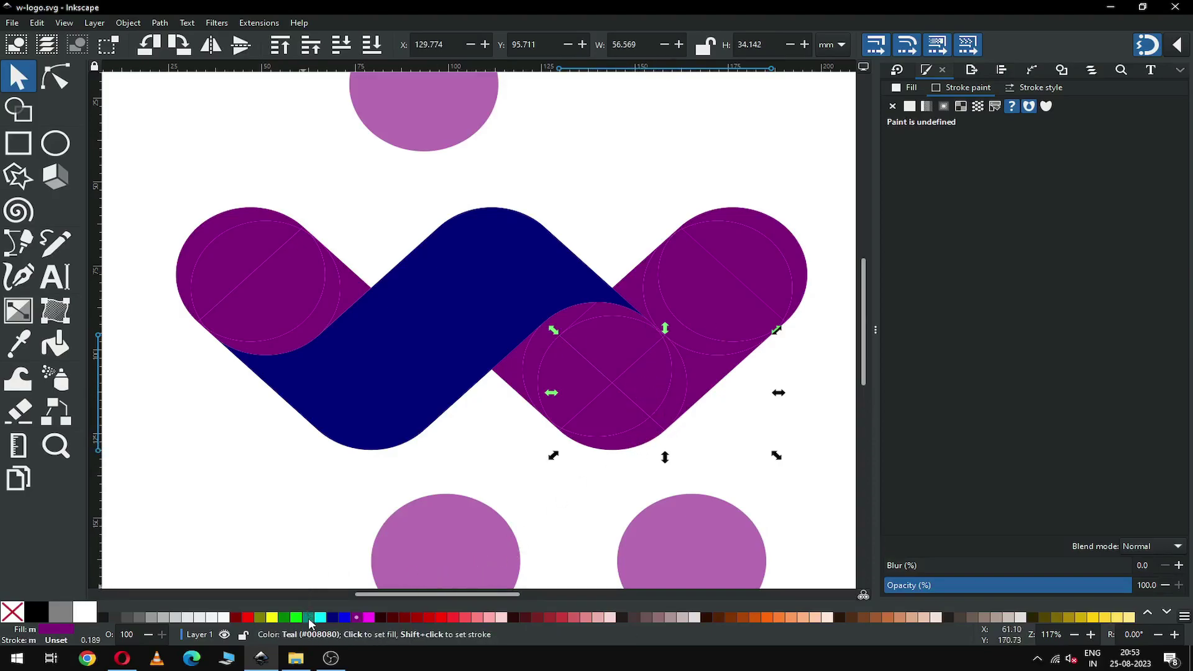
{"action": "left_click", "coordinate": [309, 616]}
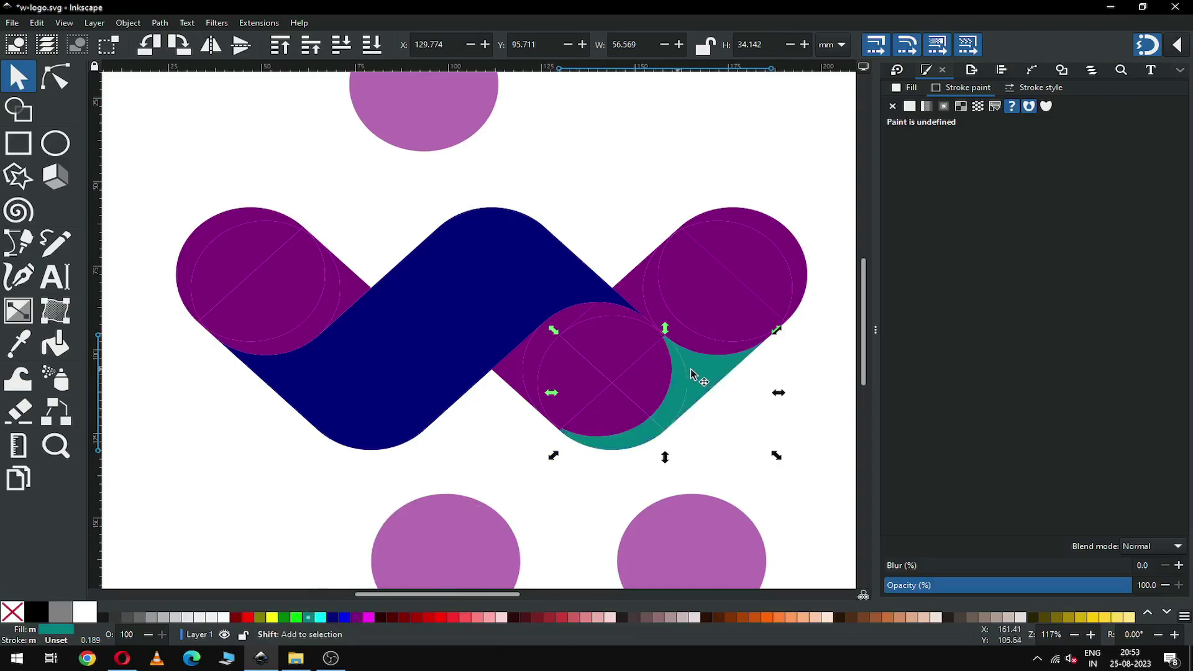
- Fill the lower right circle's remaining inner fragments with Teal (#008080) and unite all the teal fragments into one path
{"action": "left_click", "coordinate": [655, 382], "text": "shift"}
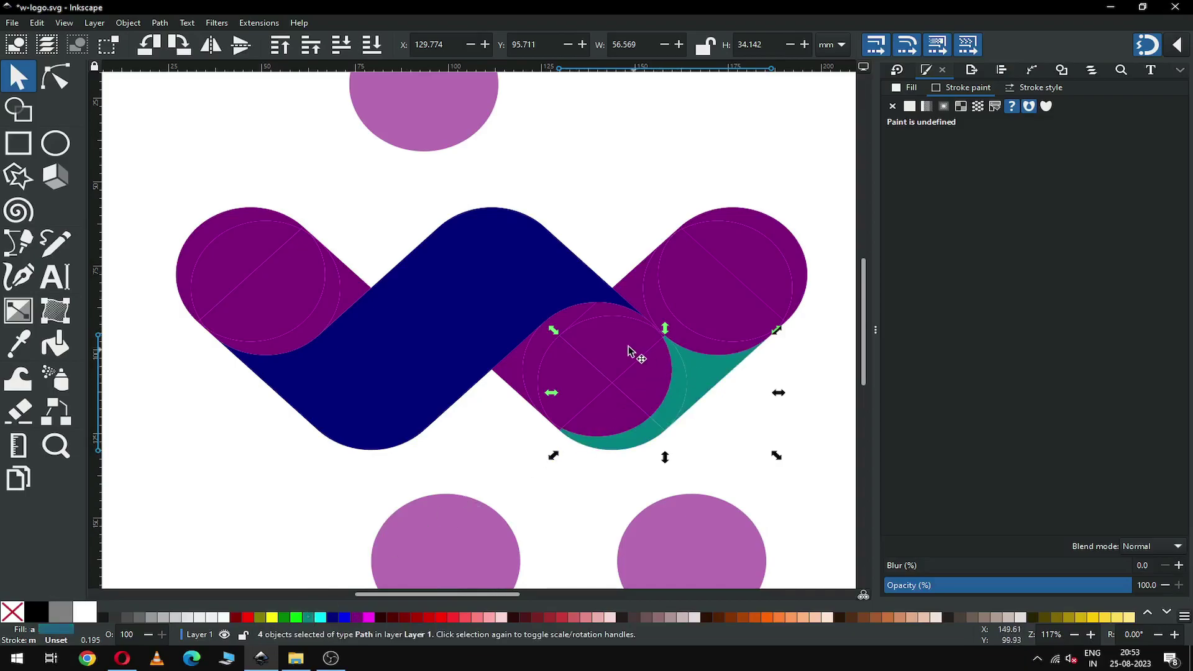
{"action": "left_click", "coordinate": [614, 317], "text": "shift"}
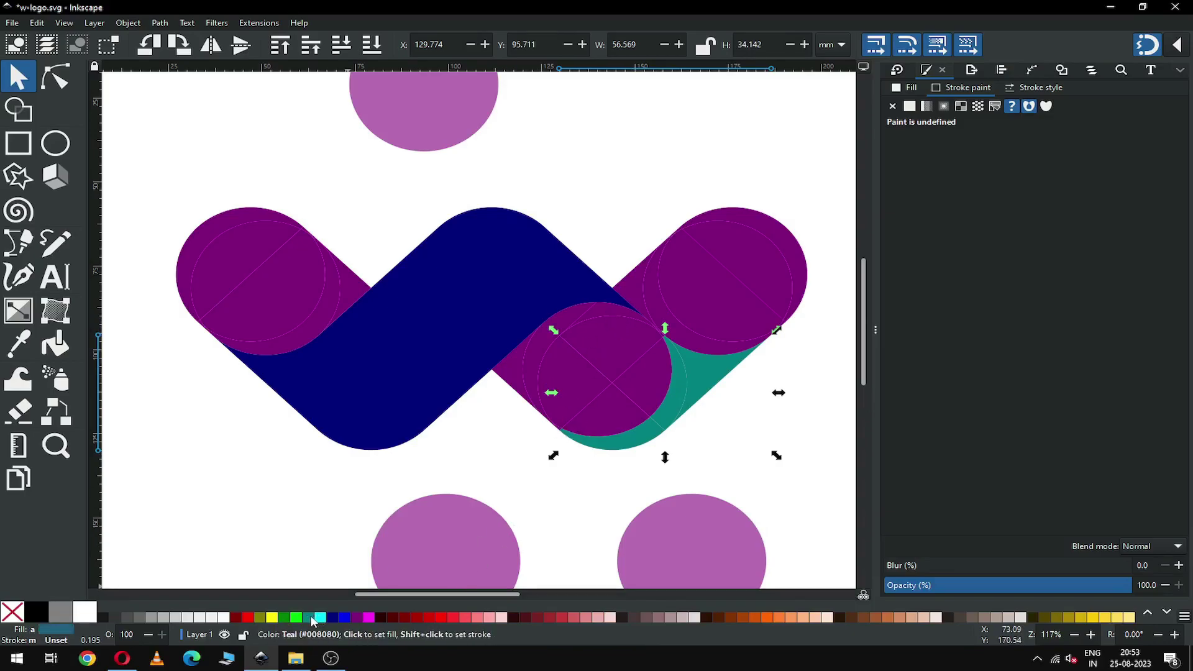
{"action": "left_click", "coordinate": [309, 617]}
{"action": "left_click", "coordinate": [584, 380], "text": "shift"}
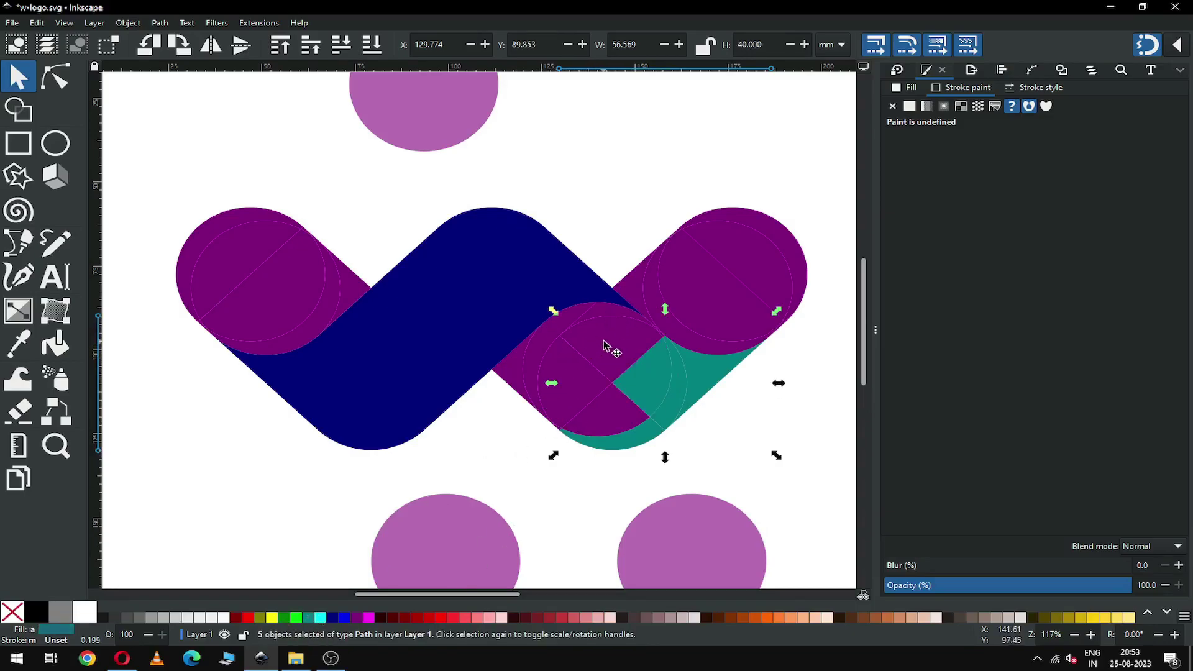
{"action": "left_click", "coordinate": [581, 381], "text": "shift"}
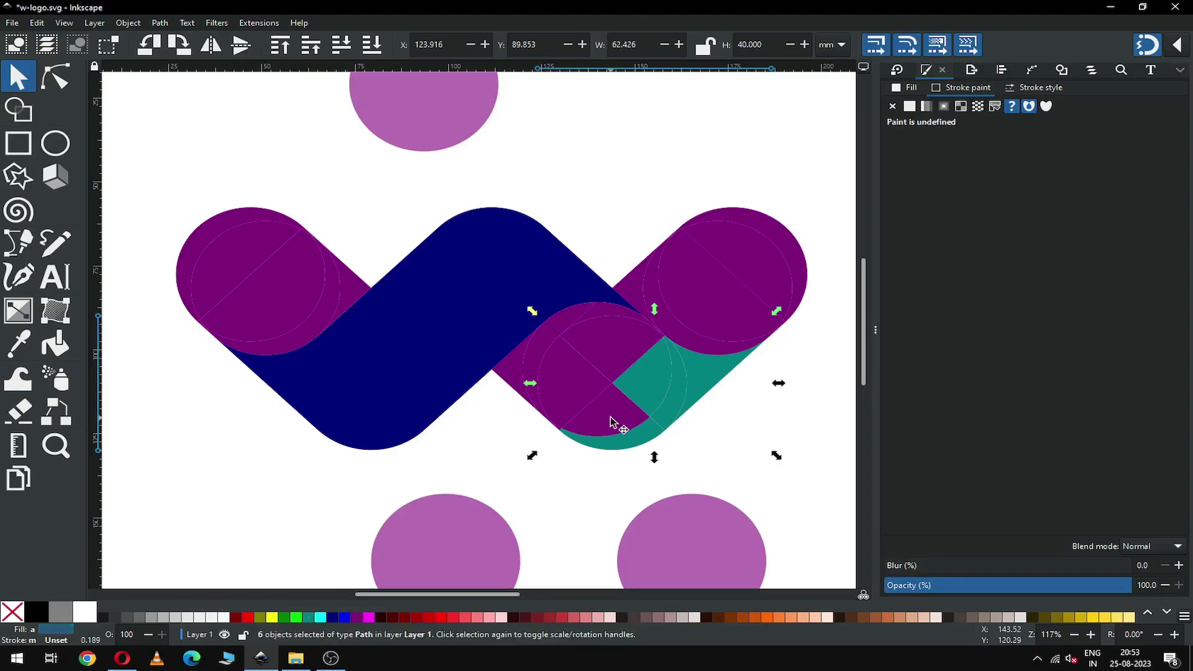
{"action": "left_click", "coordinate": [308, 618]}
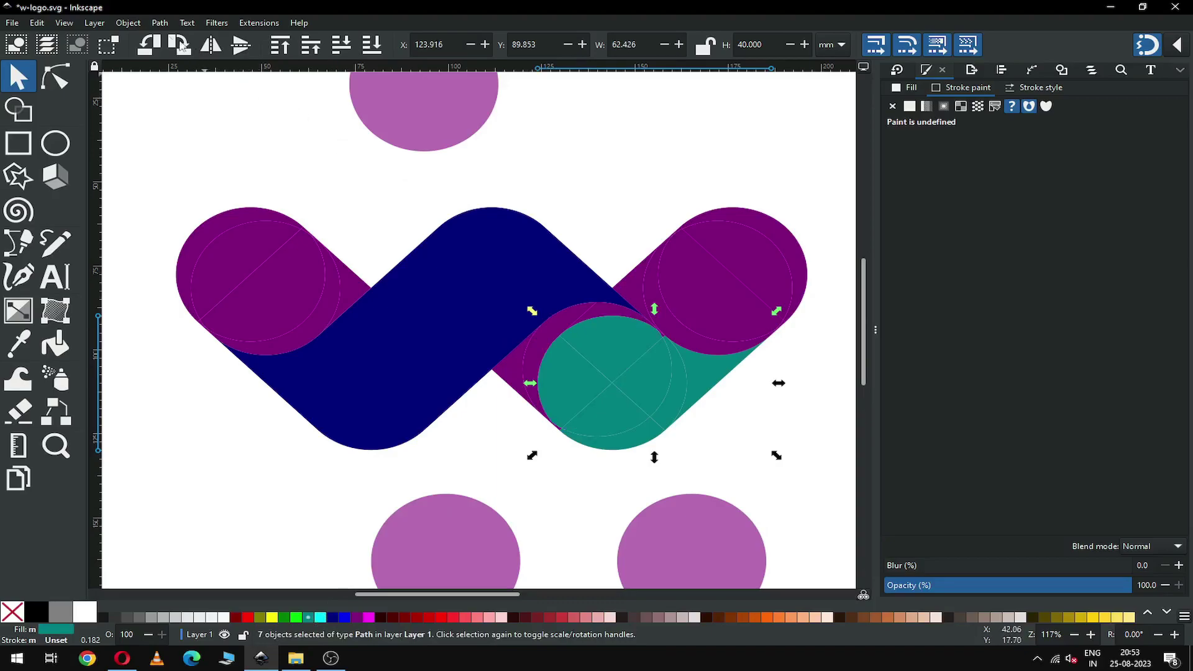
{"action": "left_click", "coordinate": [160, 23]}
{"action": "left_click", "coordinate": [172, 94]}
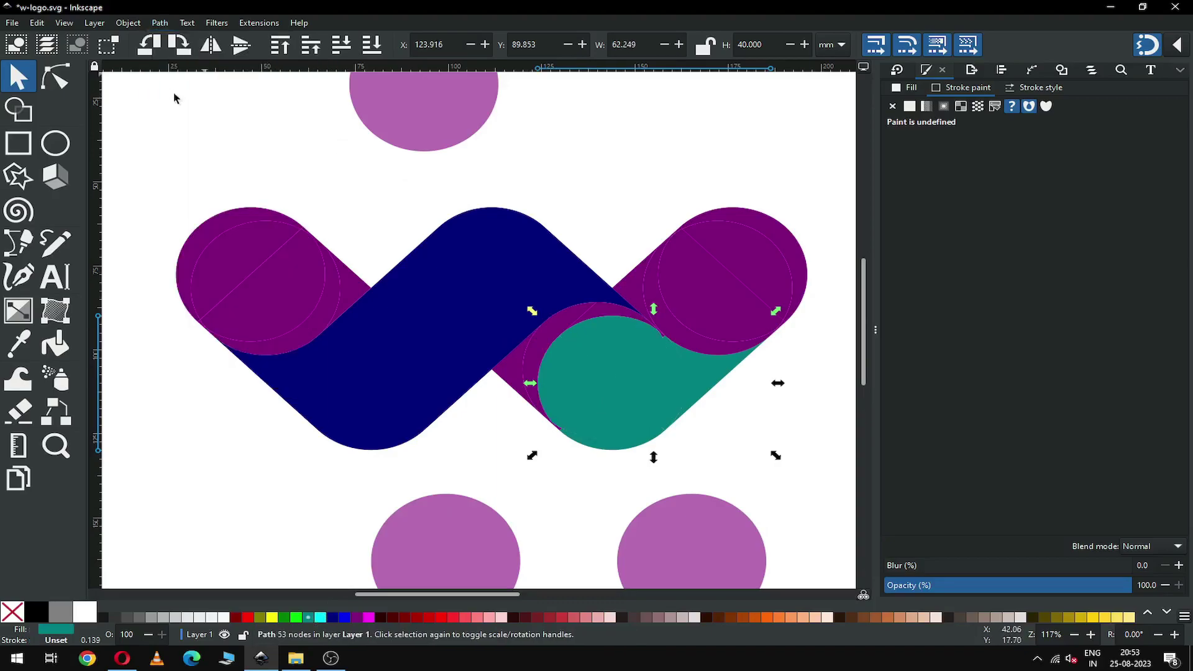
- Fill the purple slivers above and beside the lower right circle with Teal (#008080) and unite them with the teal shape
{"action": "left_click", "coordinate": [604, 311]}
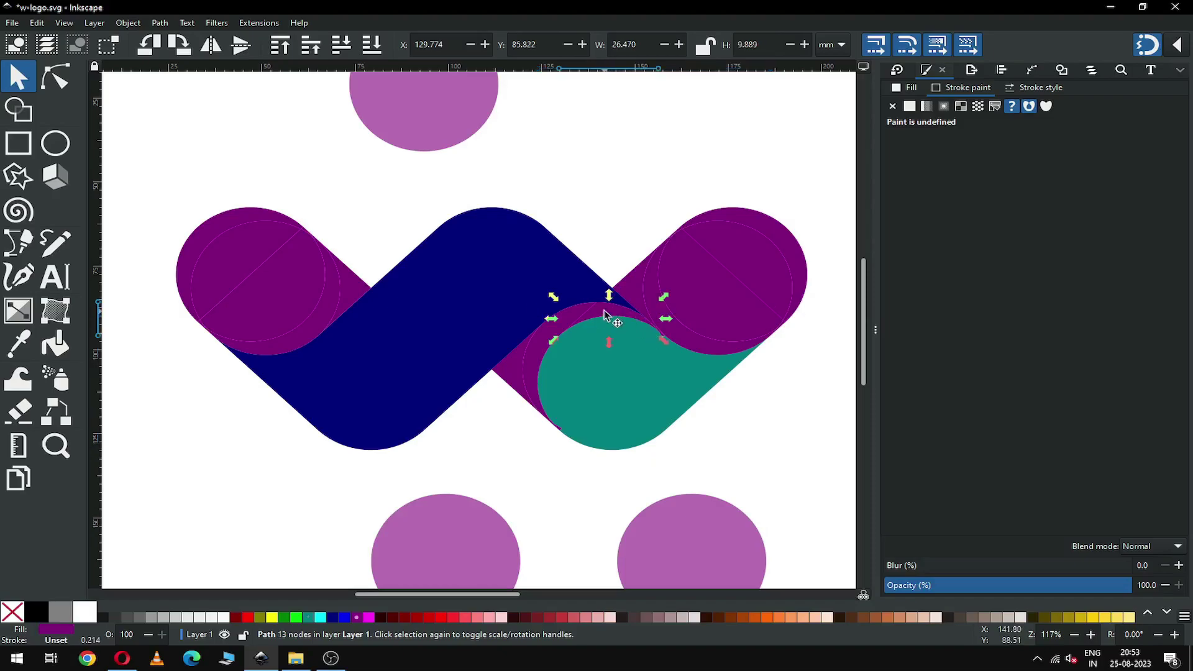
{"action": "left_click", "coordinate": [531, 359], "text": "alt+shift"}
{"action": "left_click", "coordinate": [528, 364], "text": "alt+shift"}
{"action": "left_click", "coordinate": [528, 364], "text": "alt+shift"}
{"action": "left_click", "coordinate": [576, 403], "text": "alt+shift"}
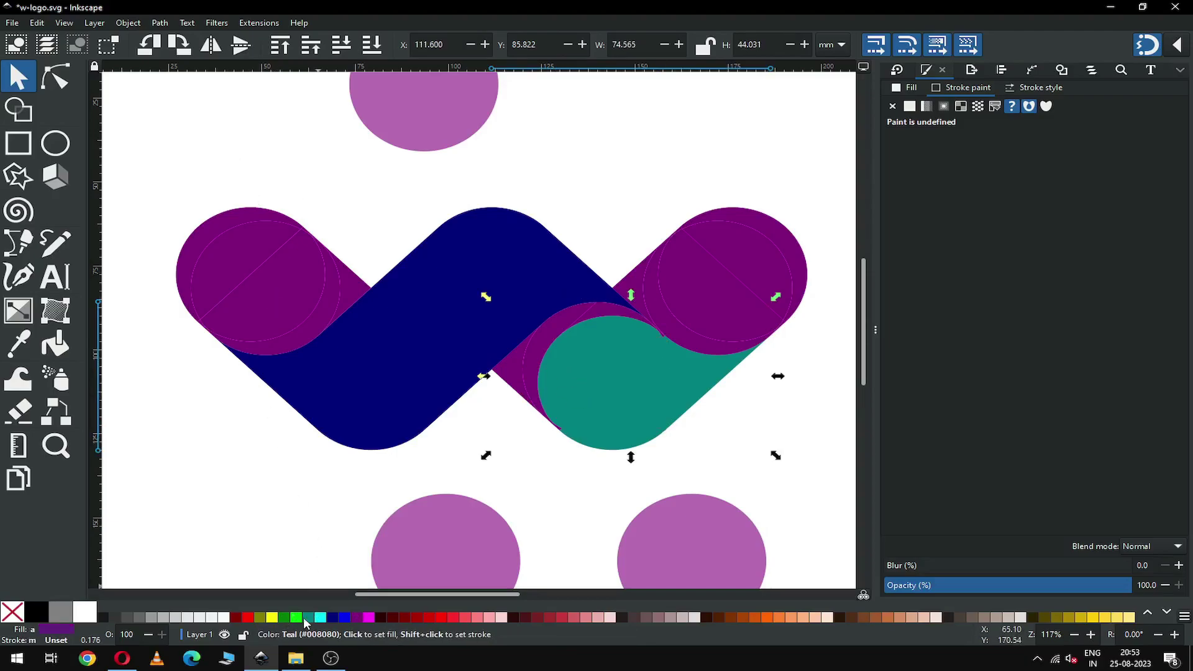
{"action": "left_click", "coordinate": [308, 617]}
{"action": "left_click", "coordinate": [160, 23]}
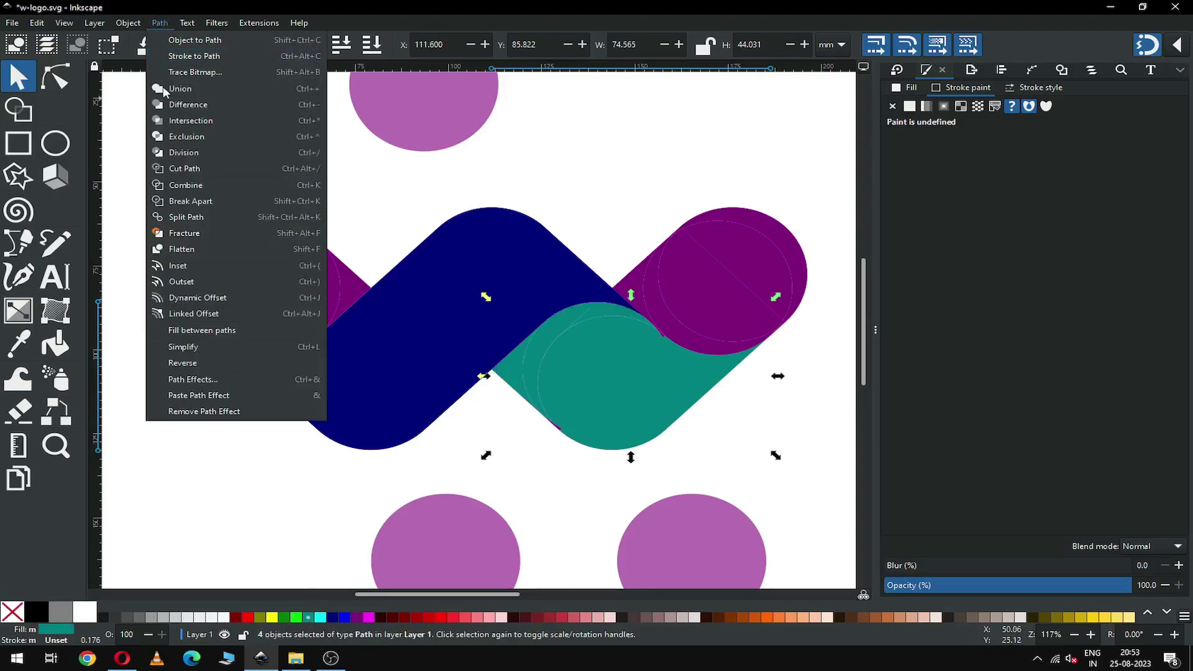
{"action": "left_click", "coordinate": [164, 90]}
- Fill the small purple sliver where the teal shape meets the right arm's lower edge with Teal (#008080)
{"action": "key", "text": "z"}
{"action": "left_click_drag", "start_coordinate": [638, 305], "coordinate": [727, 363]}
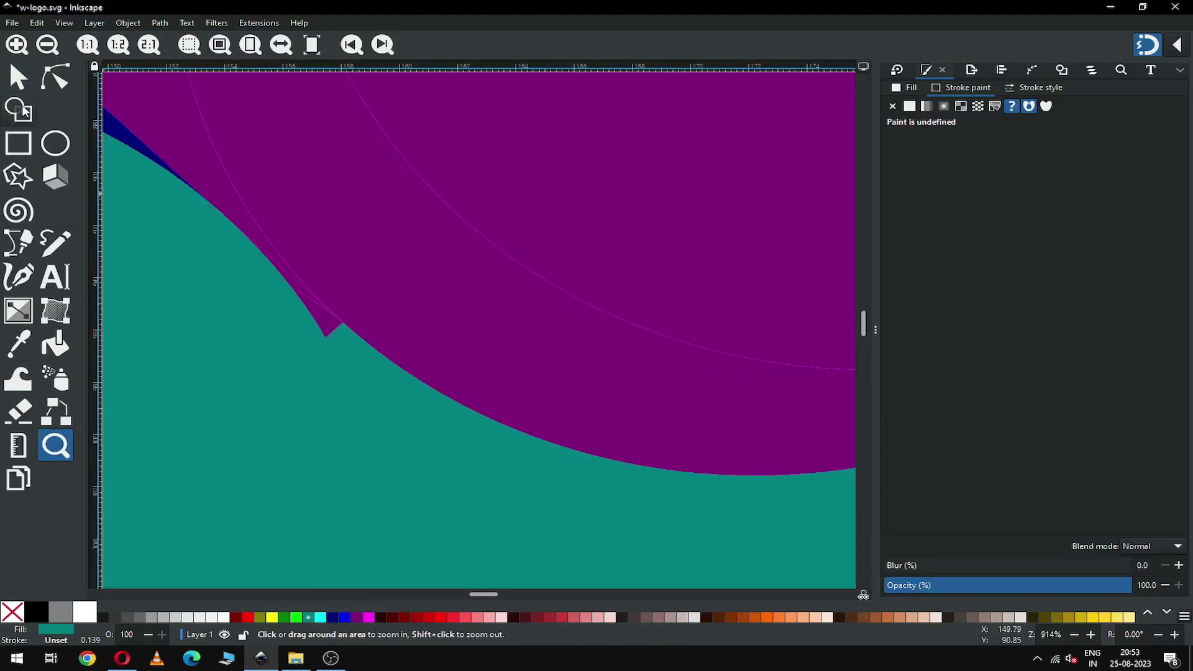
{"action": "key", "text": "s"}
{"action": "left_click", "coordinate": [324, 324]}
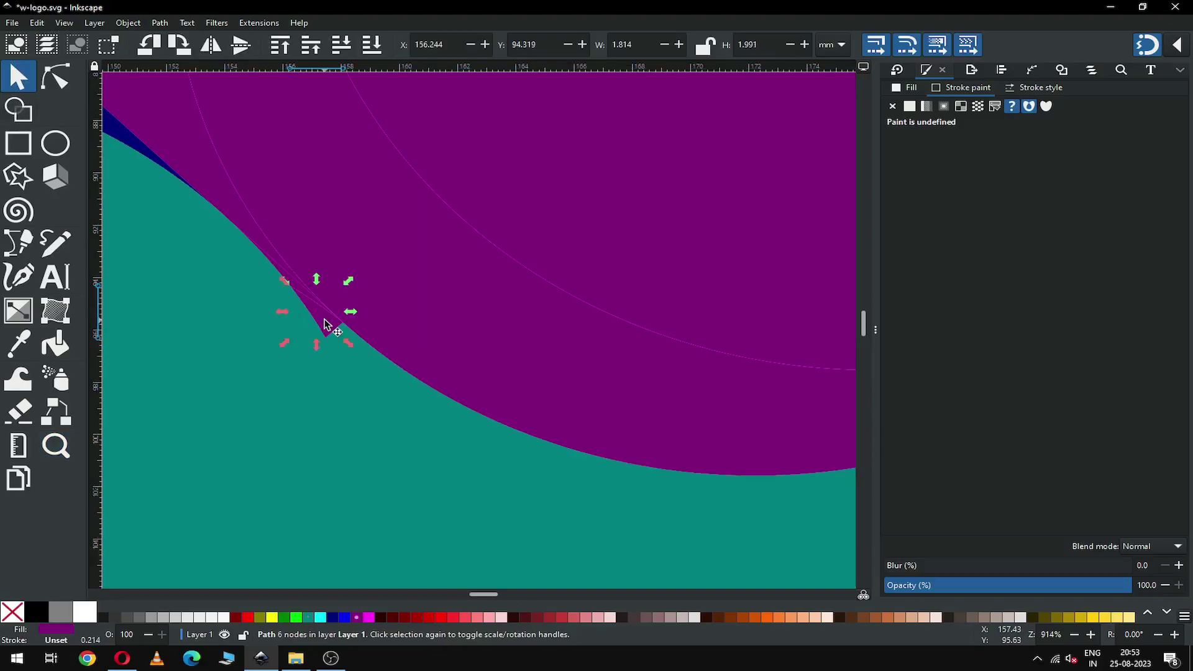
{"action": "left_click", "coordinate": [282, 375], "text": "shift"}
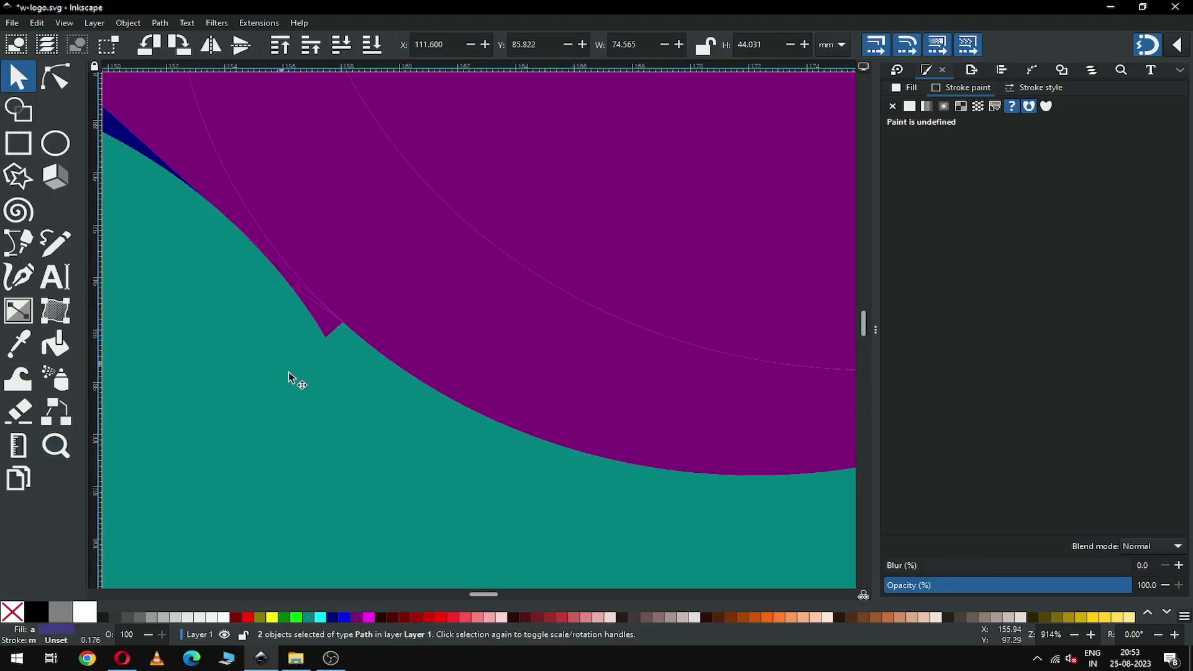
{"action": "left_click", "coordinate": [308, 617]}
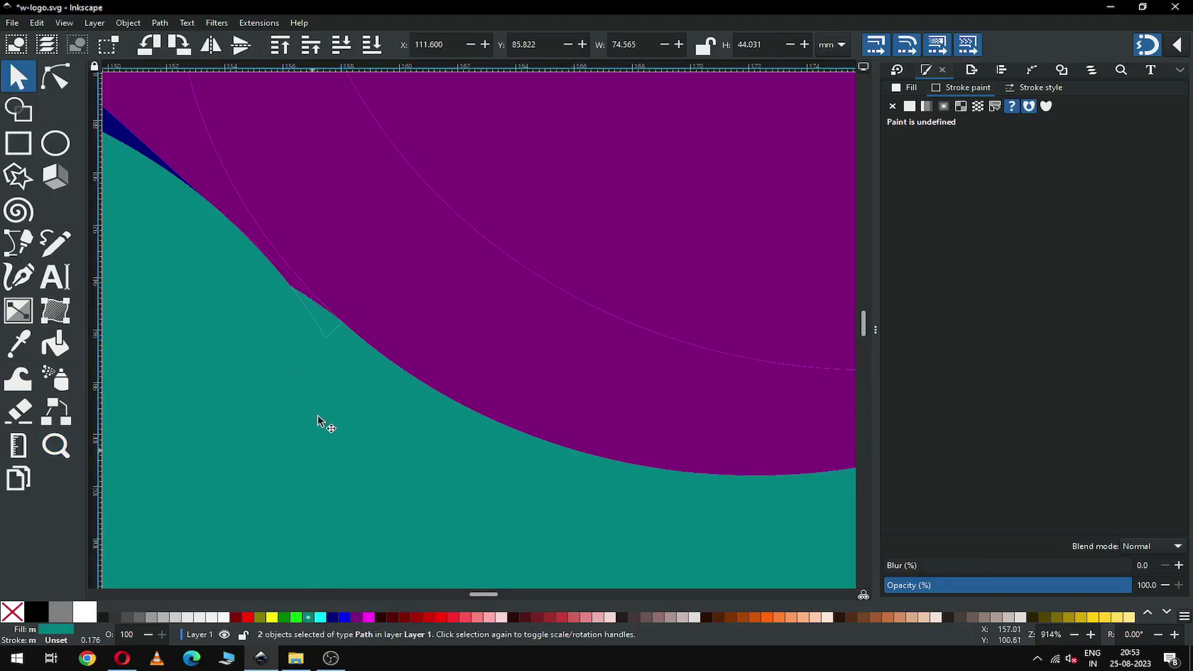
- Unite the recoloured sliver with the teal shape using Union
{"action": "left_click", "coordinate": [293, 289], "text": "shift"}
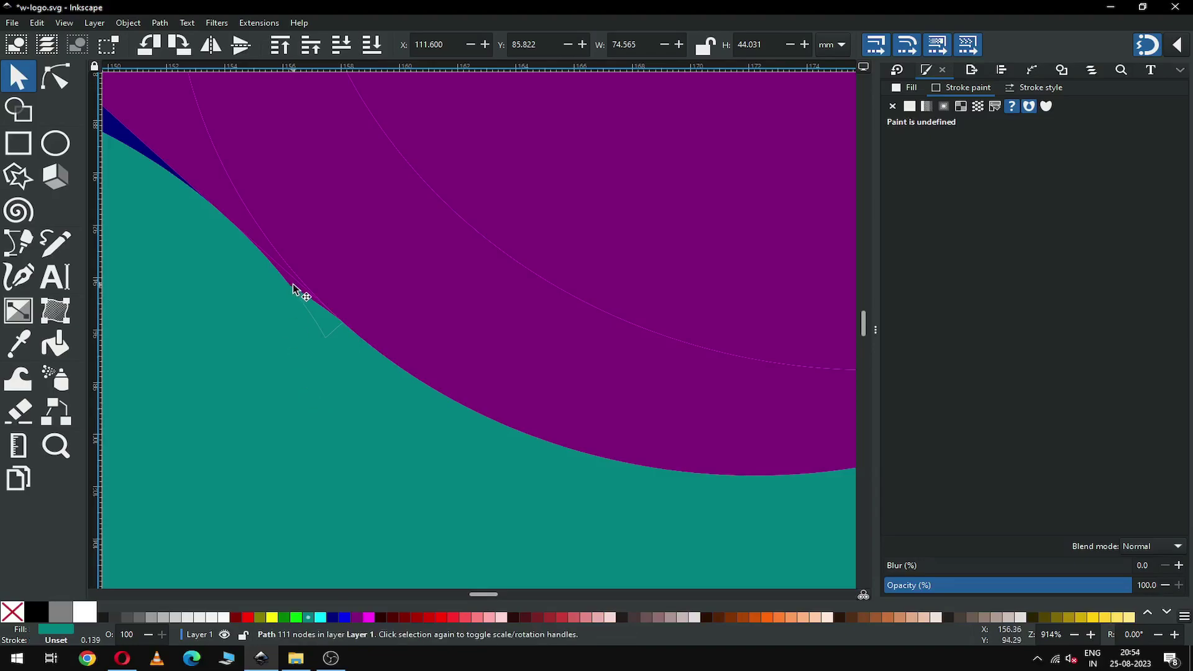
{"action": "left_click", "coordinate": [160, 23]}
{"action": "left_click", "coordinate": [187, 89]}
{"action": "left_click", "coordinate": [315, 343]}
{"action": "left_click", "coordinate": [221, 165], "text": "shift"}
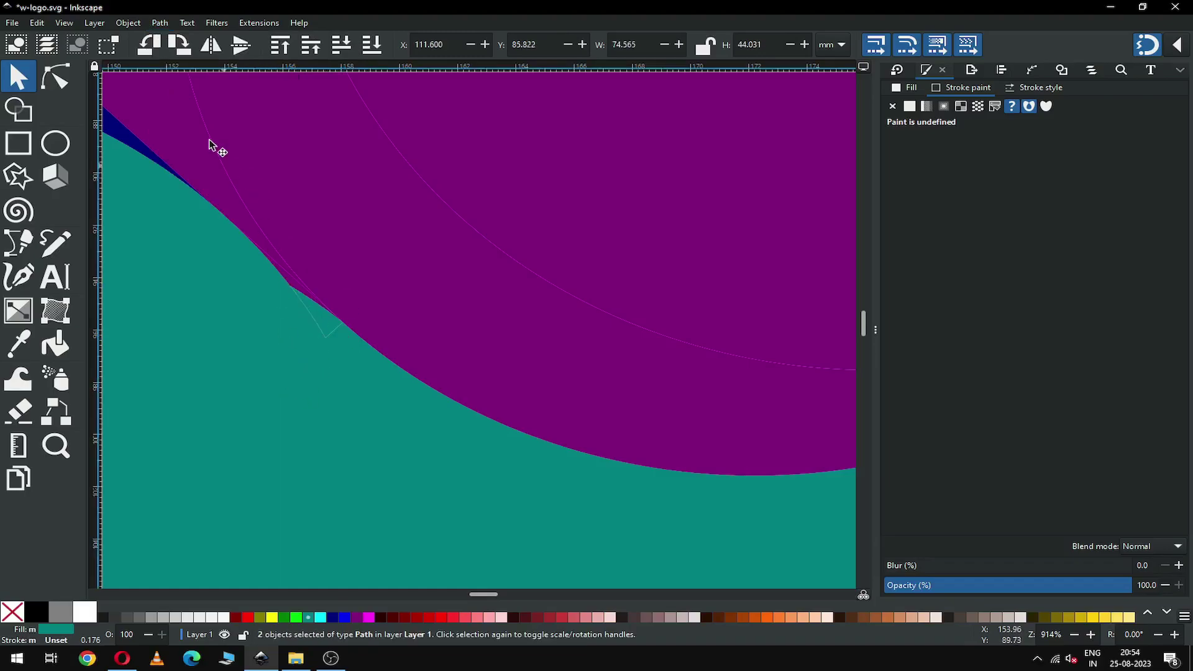
{"action": "left_click", "coordinate": [159, 23]}
{"action": "left_click", "coordinate": [186, 88]}
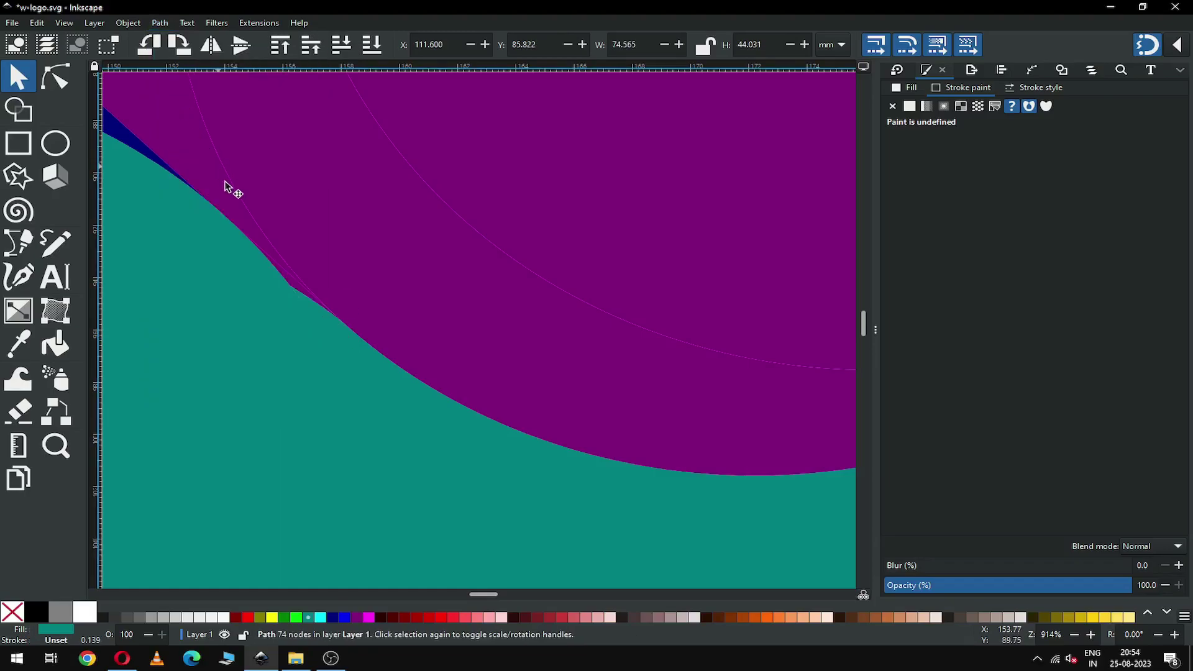
- Unite the remaining thin purple sliver along the notch in the teal shape's upper edge with the teal shape
{"action": "key", "text": "z"}
{"action": "left_click_drag", "start_coordinate": [224, 223], "coordinate": [395, 365]}
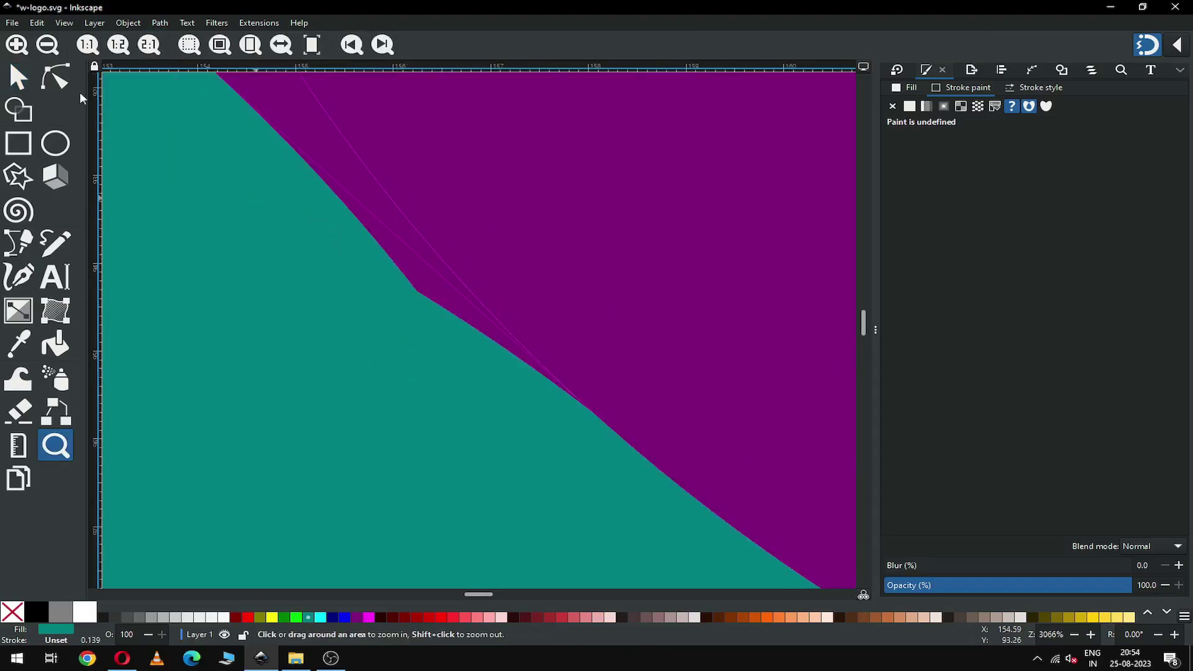
{"action": "left_click", "coordinate": [29, 70]}
{"action": "left_click", "coordinate": [429, 289]}
{"action": "left_click", "coordinate": [280, 314], "text": "shift"}
{"action": "left_click", "coordinate": [160, 22]}
{"action": "left_click", "coordinate": [173, 84]}
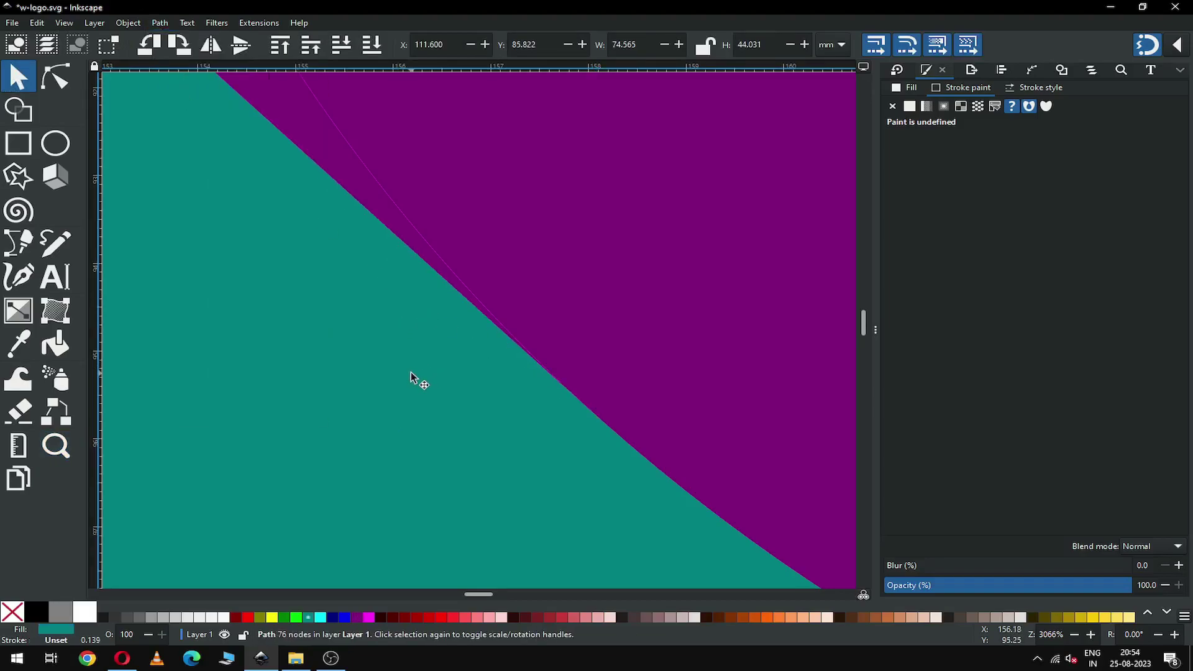
- Deselect the teal shape and save the document with the completed teal section
{"action": "scroll", "coordinate": [410, 377], "scroll_direction": "down", "scroll_amount": 10, "text": "ctrl"}
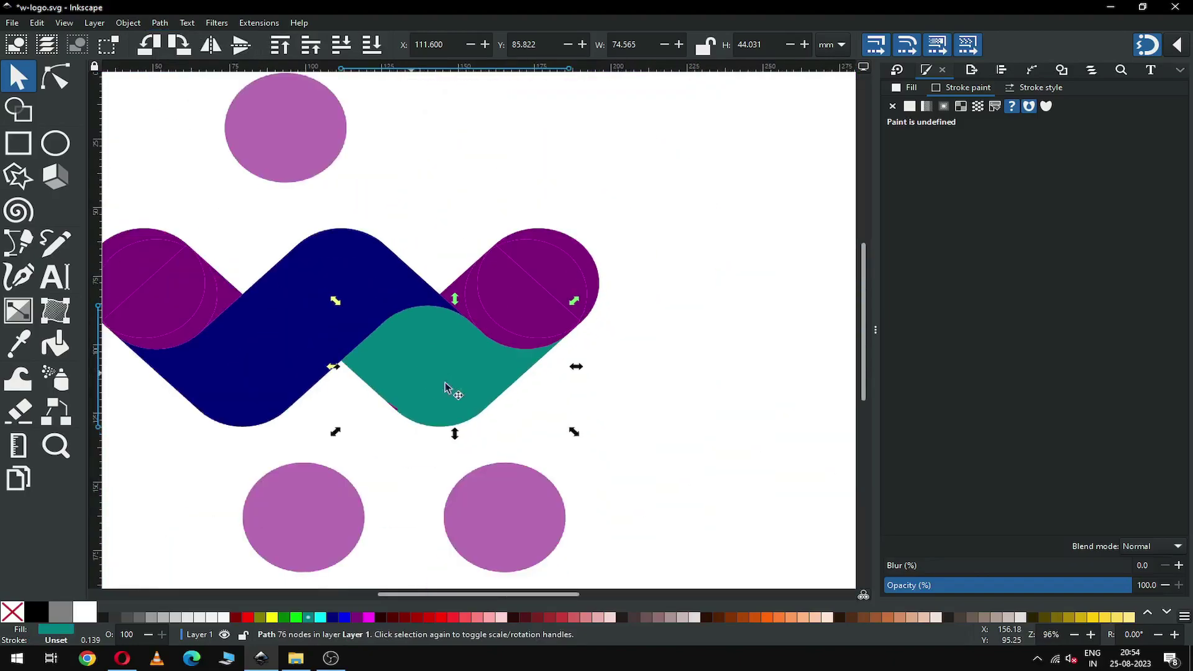
{"action": "left_click", "coordinate": [561, 427]}
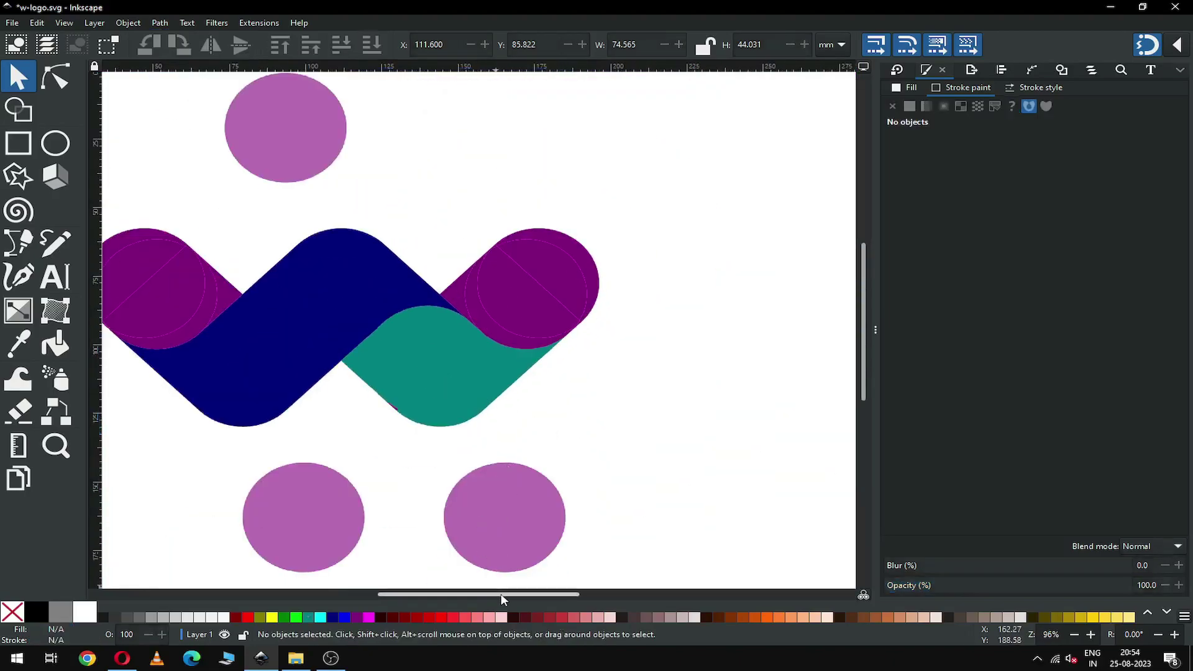
{"action": "left_click_drag", "start_coordinate": [499, 593], "coordinate": [476, 593]}
{"action": "key", "text": "ctrl+s"}
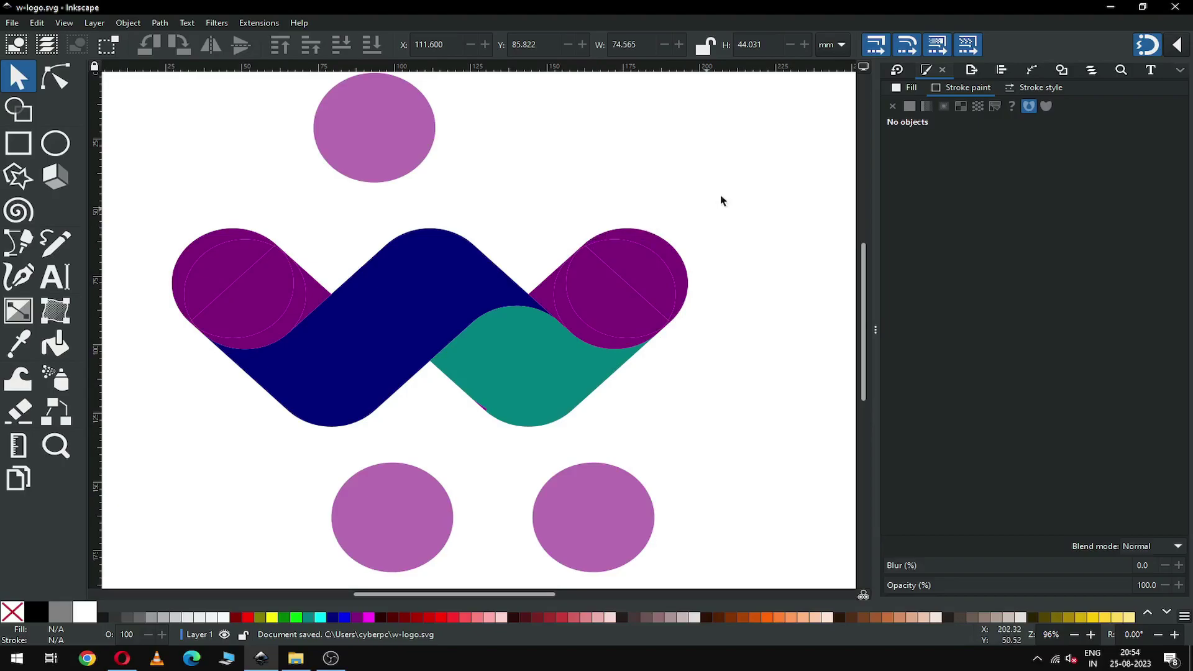
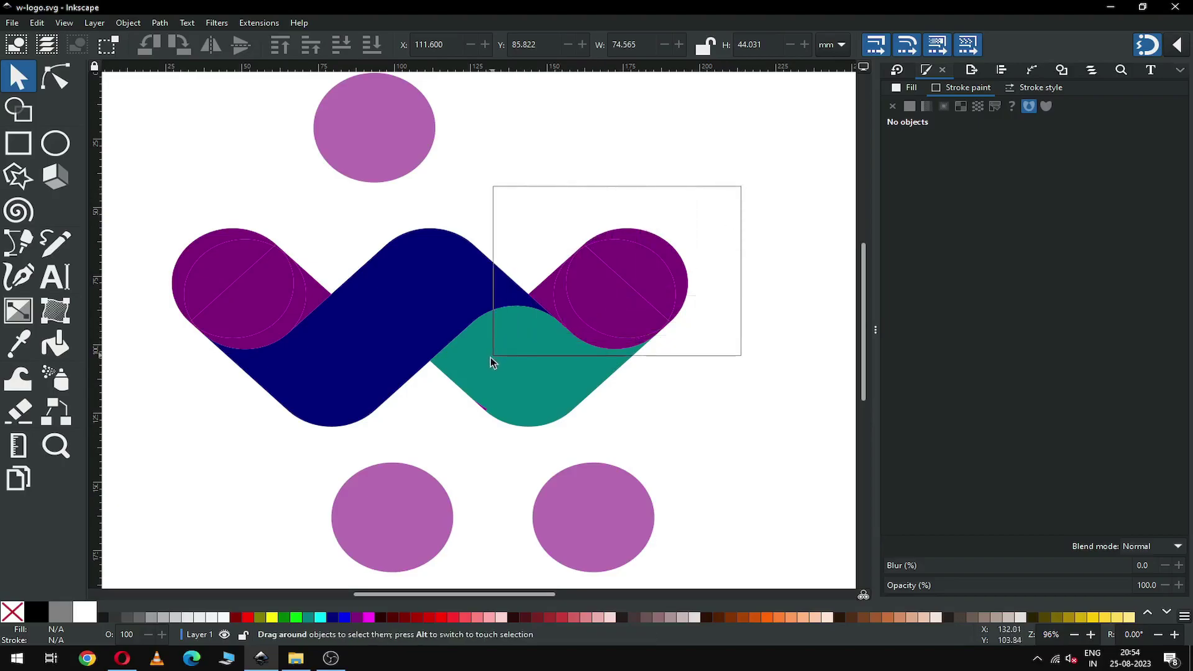
- Fill all the purple fragments of the W's right arm with Olive (#808000) and unite them into one path
{"action": "left_click", "coordinate": [259, 617]}
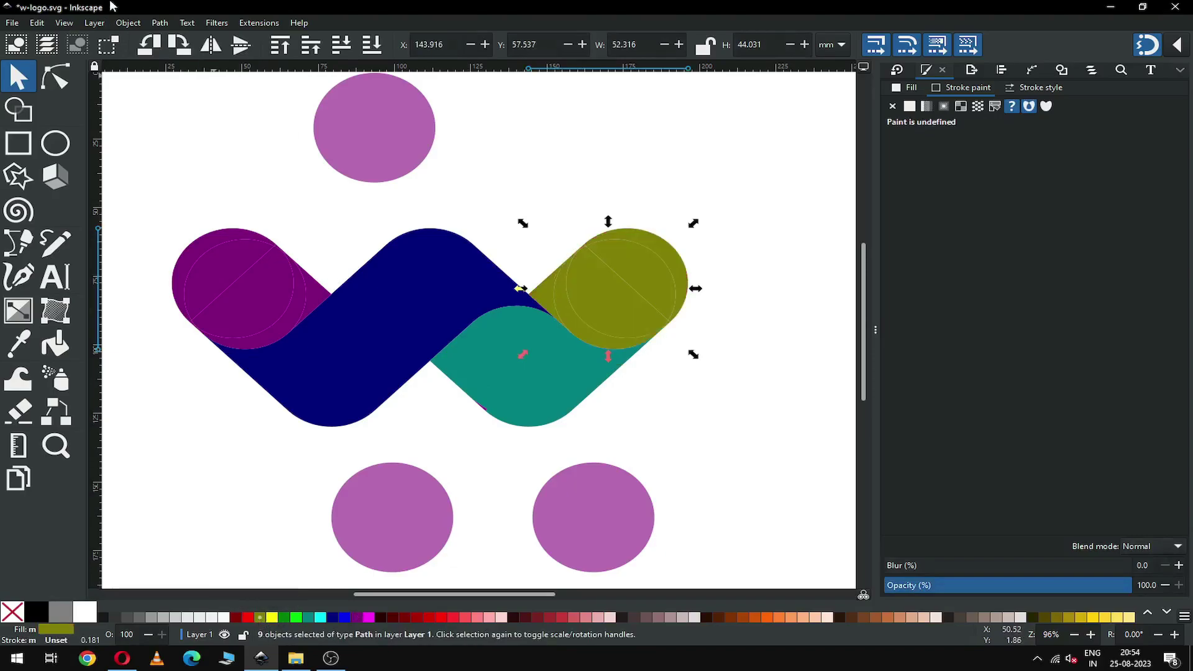
{"action": "left_click", "coordinate": [160, 23]}
{"action": "left_click", "coordinate": [173, 89]}
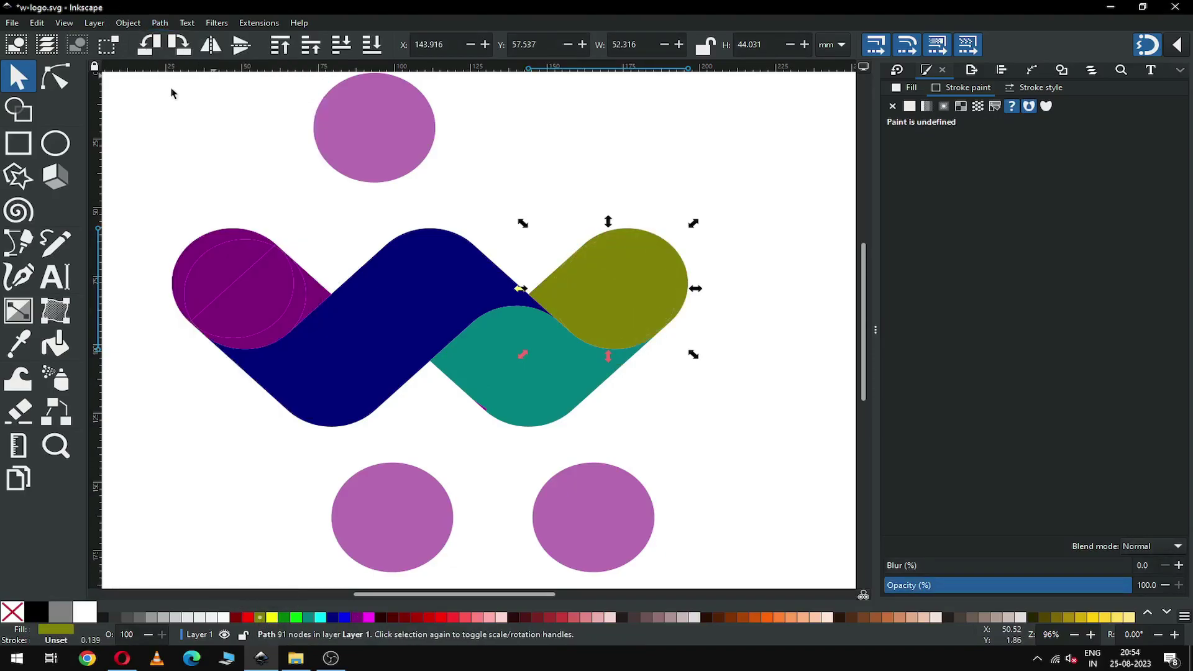
- Fill all the purple fragments of the W's left arm with Olive (#808000) and unite them into one path
{"action": "left_click", "coordinate": [163, 195]}
{"action": "left_click_drag", "start_coordinate": [154, 194], "coordinate": [356, 373]}
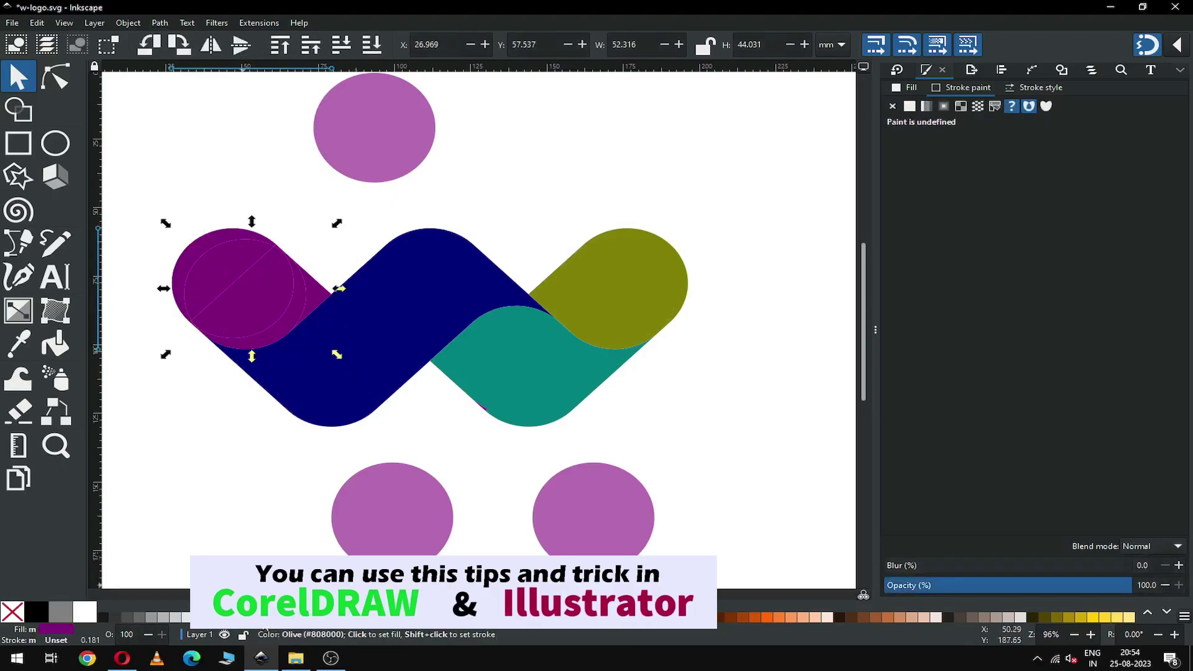
{"action": "left_click", "coordinate": [259, 617]}
{"action": "left_click", "coordinate": [159, 23]}
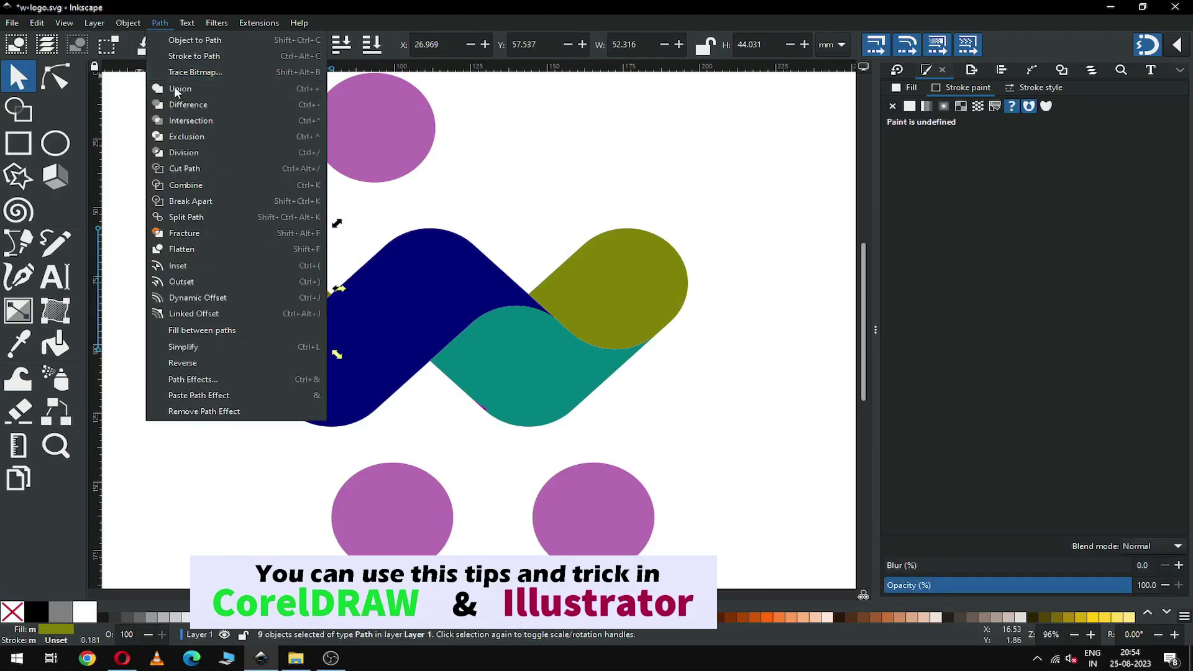
{"action": "left_click", "coordinate": [175, 89]}
- Save the document with both arms in olive and frame the whole W in view
{"action": "left_click", "coordinate": [426, 422]}
{"action": "key", "text": "ctrl+s"}
{"action": "key", "text": "ctrl+s"}
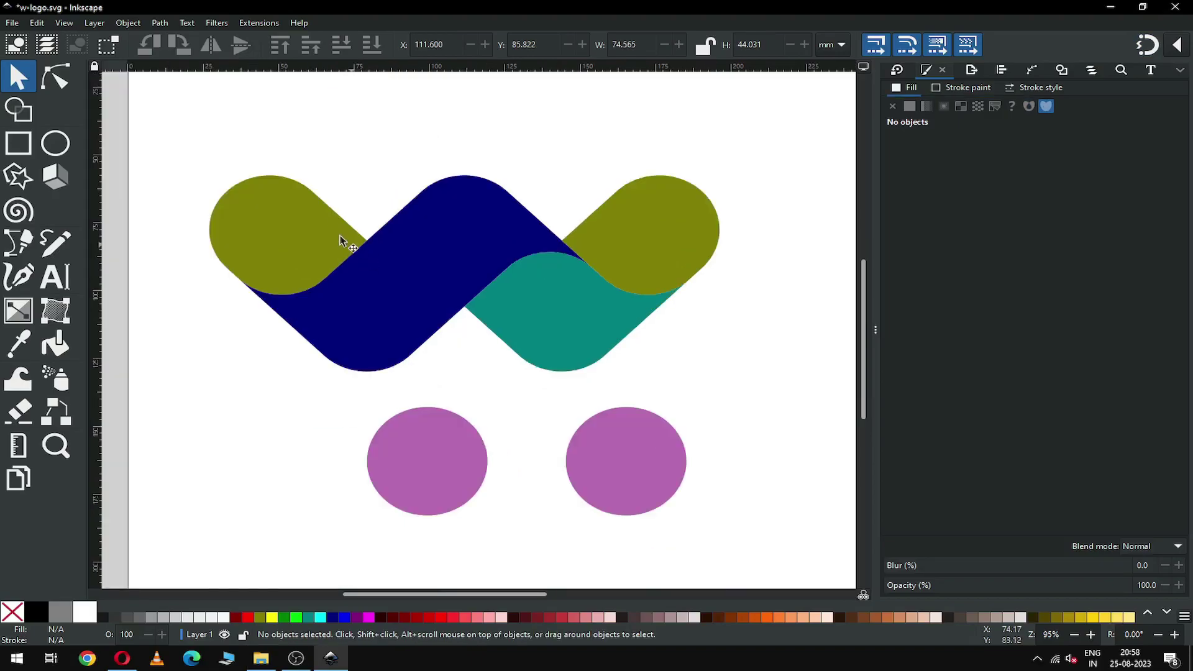
{"action": "key", "text": "z"}
{"action": "left_click_drag", "start_coordinate": [191, 154], "coordinate": [730, 393]}
{"action": "key", "text": "ctrl+s"}
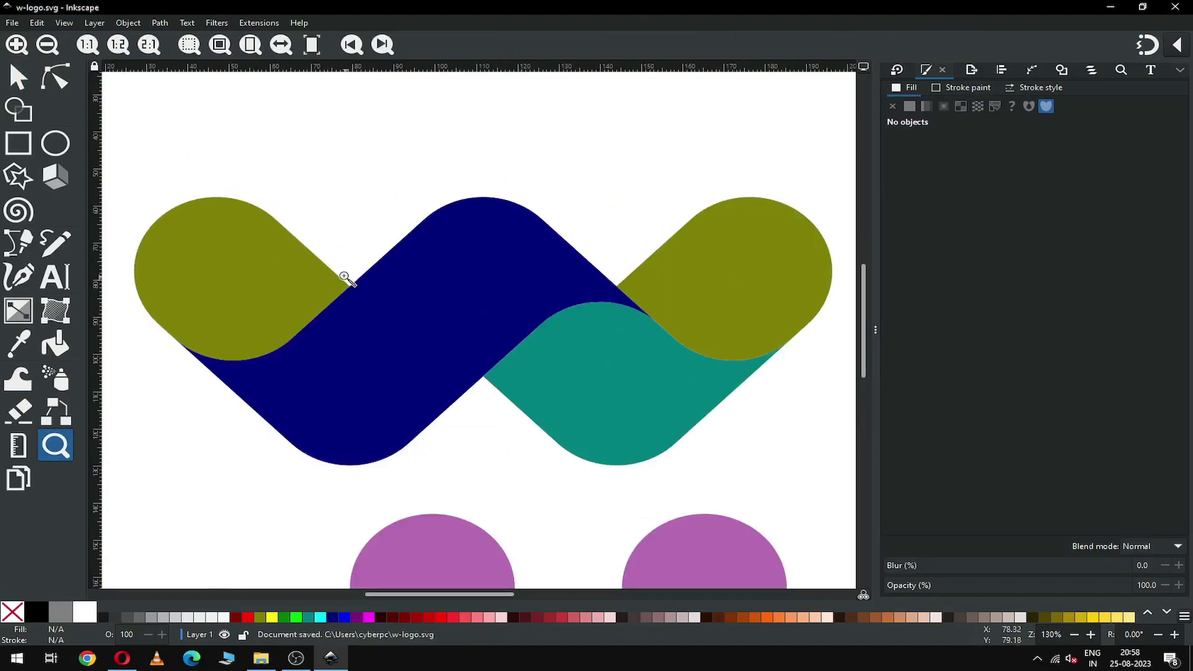
- Check the left olive arm's nodes and apply Union to it to remove the leftover inner nodes
{"action": "left_click", "coordinate": [28, 83]}
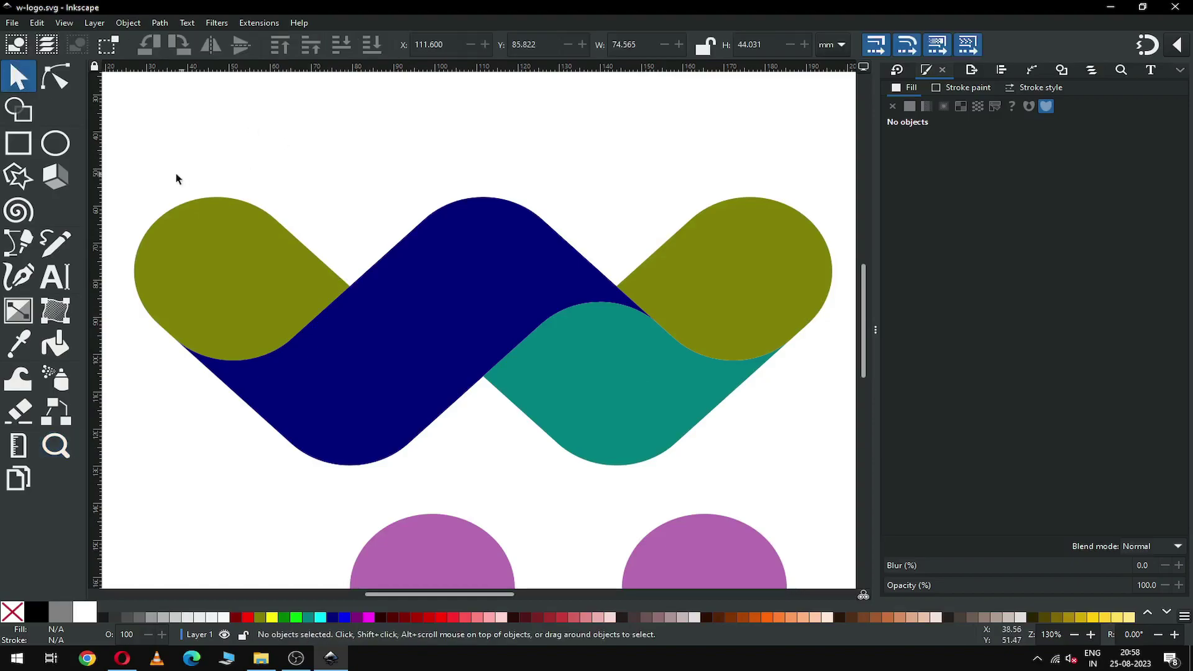
{"action": "left_click", "coordinate": [205, 241]}
{"action": "left_click", "coordinate": [56, 84]}
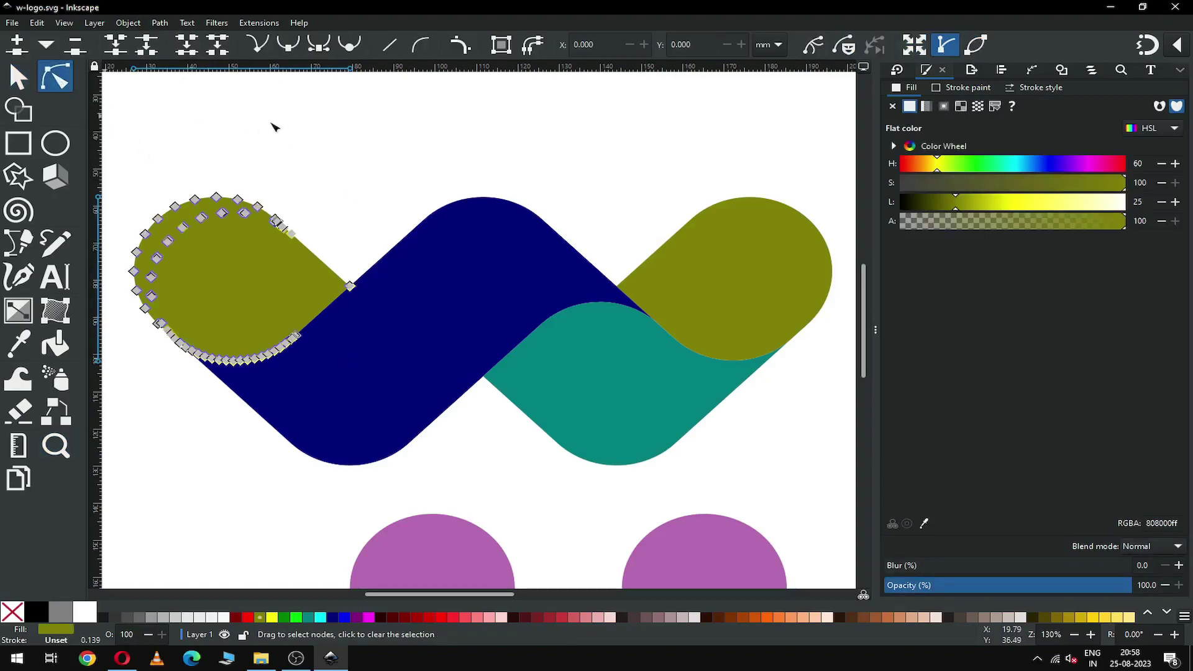
{"action": "left_click", "coordinate": [302, 147]}
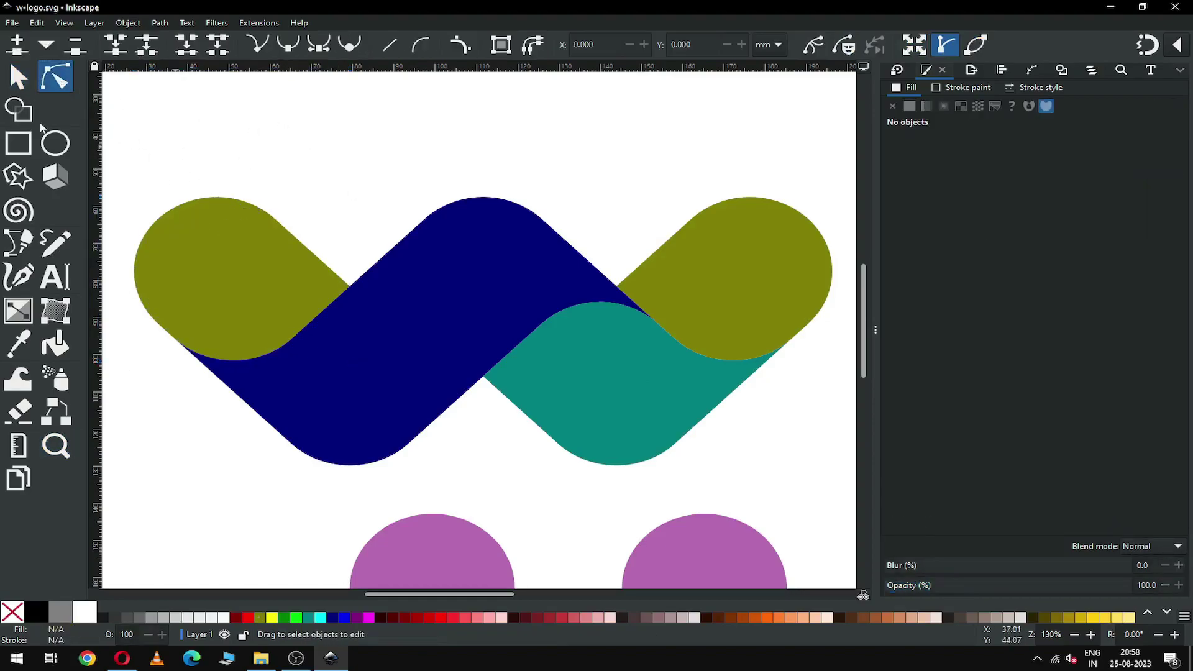
{"action": "left_click", "coordinate": [25, 79]}
{"action": "left_click_drag", "start_coordinate": [119, 171], "coordinate": [413, 405]}
{"action": "left_click", "coordinate": [161, 23]}
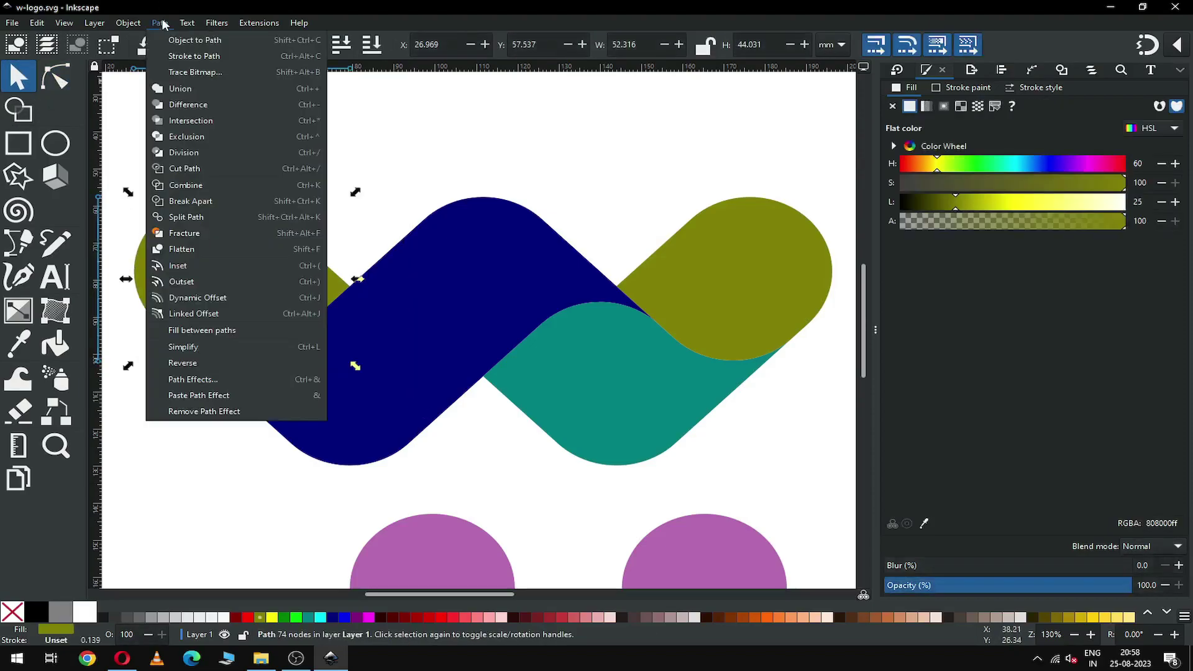
{"action": "left_click", "coordinate": [162, 91]}
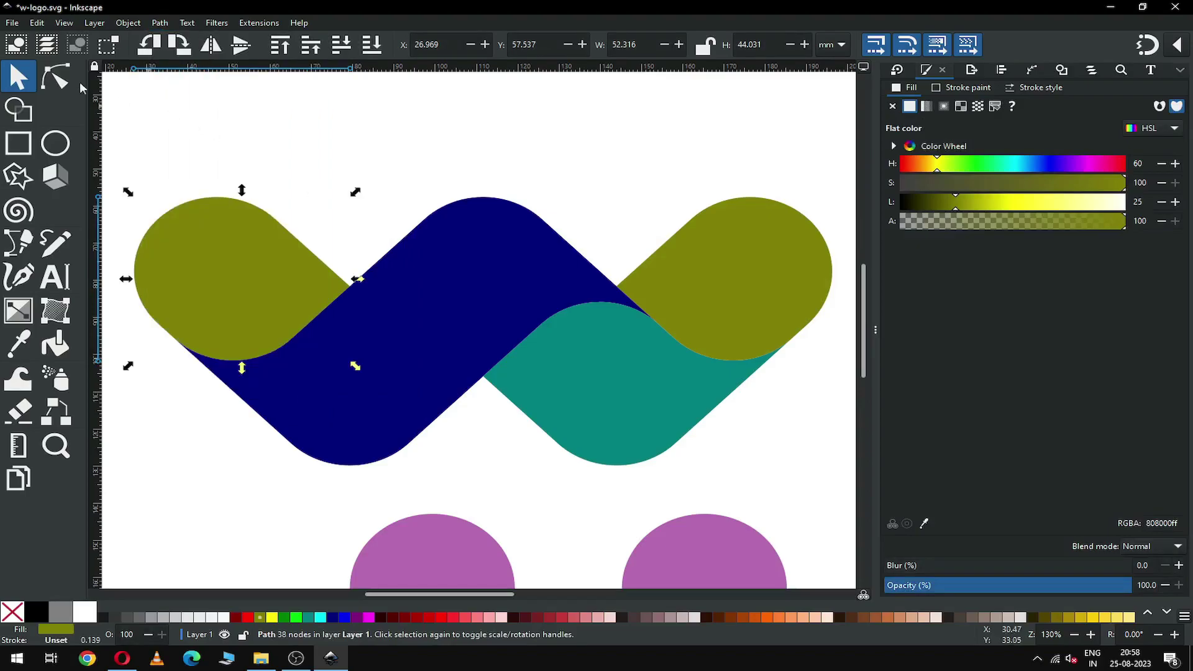
- Examine the nodes of the left arm, navy band, right arm and teal shape for leftover inner nodes
{"action": "left_click", "coordinate": [55, 77]}
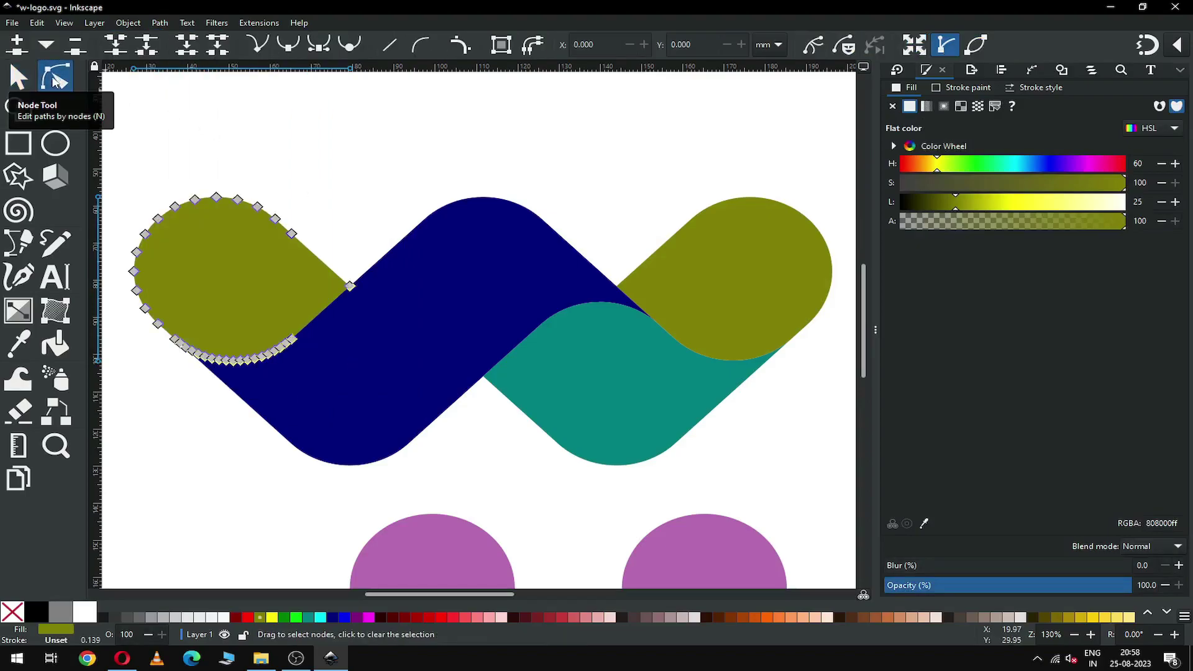
{"action": "left_click", "coordinate": [18, 77]}
{"action": "left_click", "coordinate": [180, 131]}
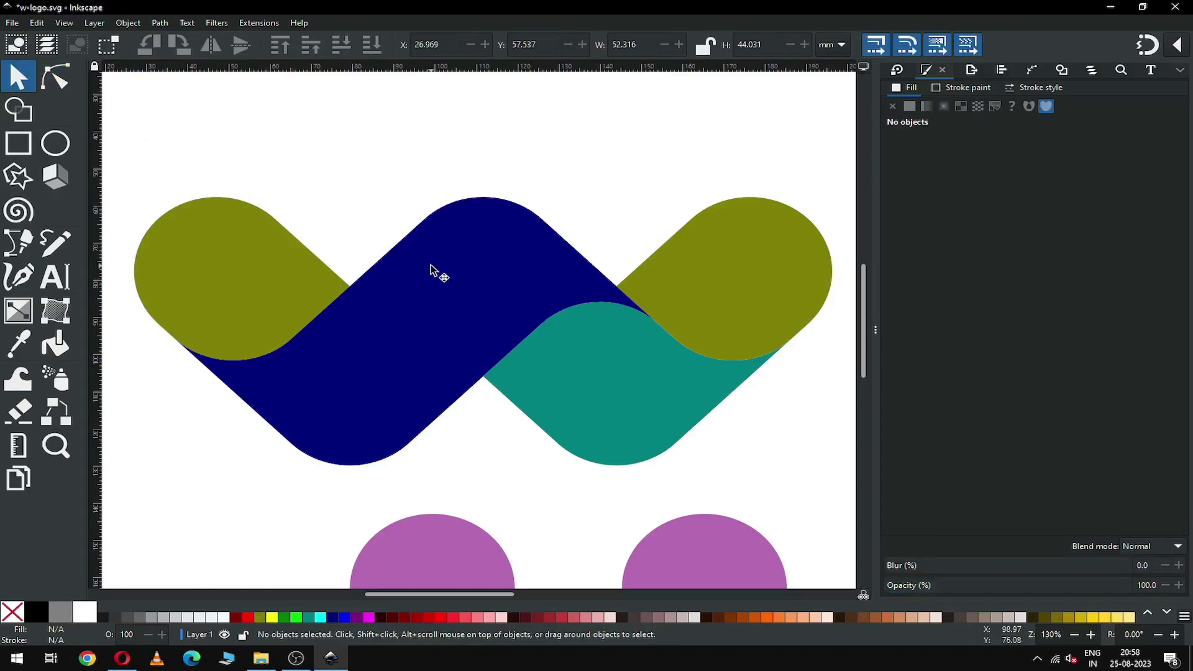
{"action": "left_click", "coordinate": [71, 80]}
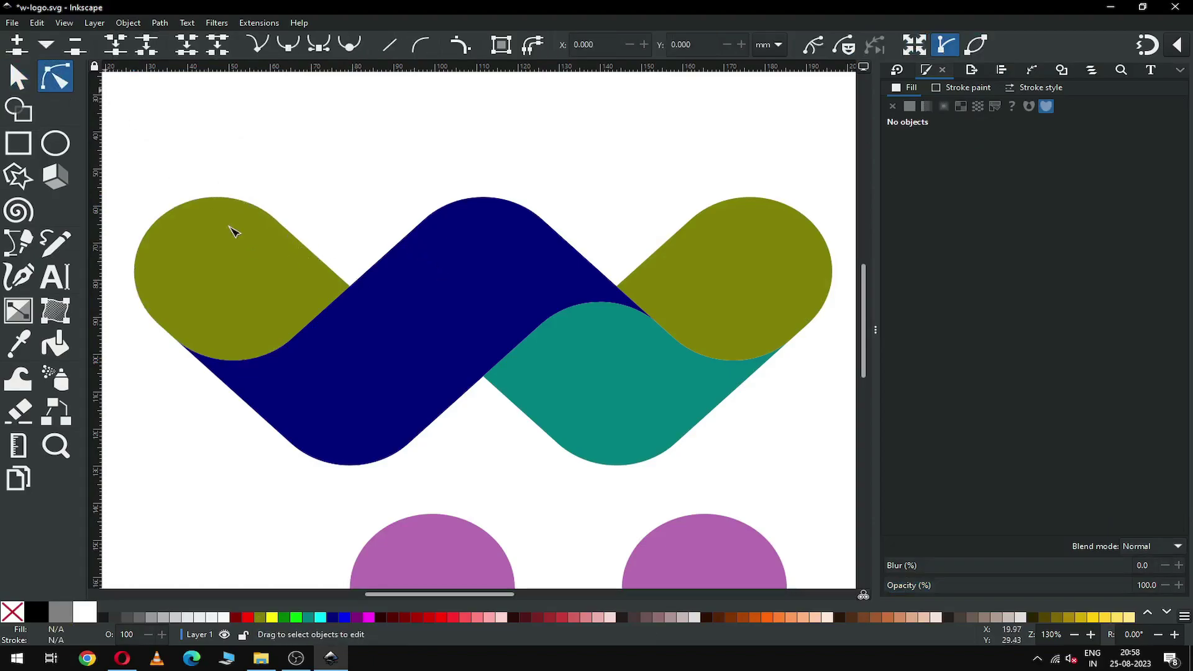
{"action": "left_click", "coordinate": [242, 248]}
{"action": "left_click", "coordinate": [420, 322]}
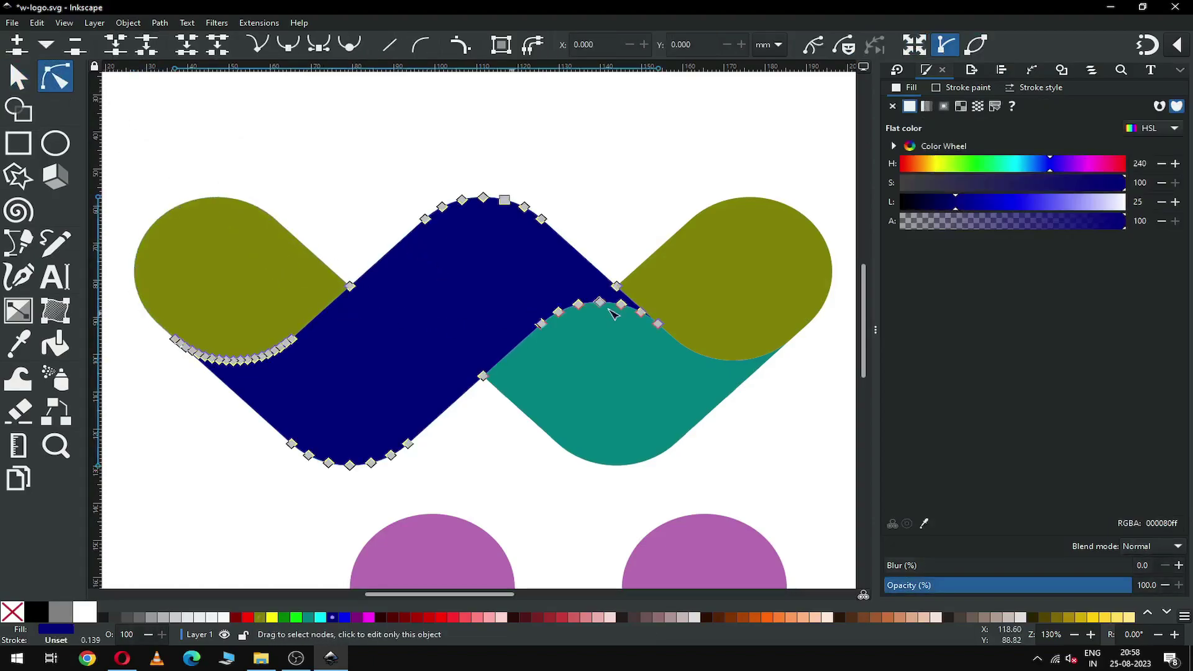
{"action": "left_click", "coordinate": [713, 300]}
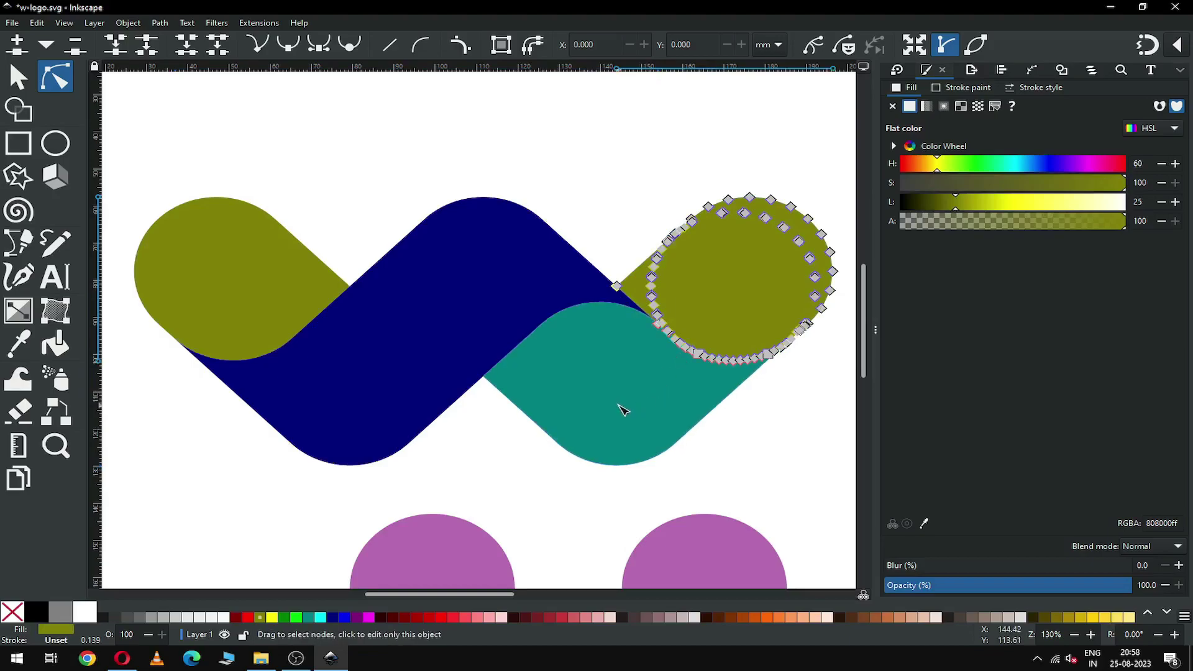
{"action": "left_click", "coordinate": [623, 410]}
- Apply Union to the right olive arm to remove its leftover inner nodes and check its outline nodes
{"action": "left_click", "coordinate": [30, 82]}
{"action": "left_click", "coordinate": [619, 142]}
{"action": "left_click", "coordinate": [763, 255]}
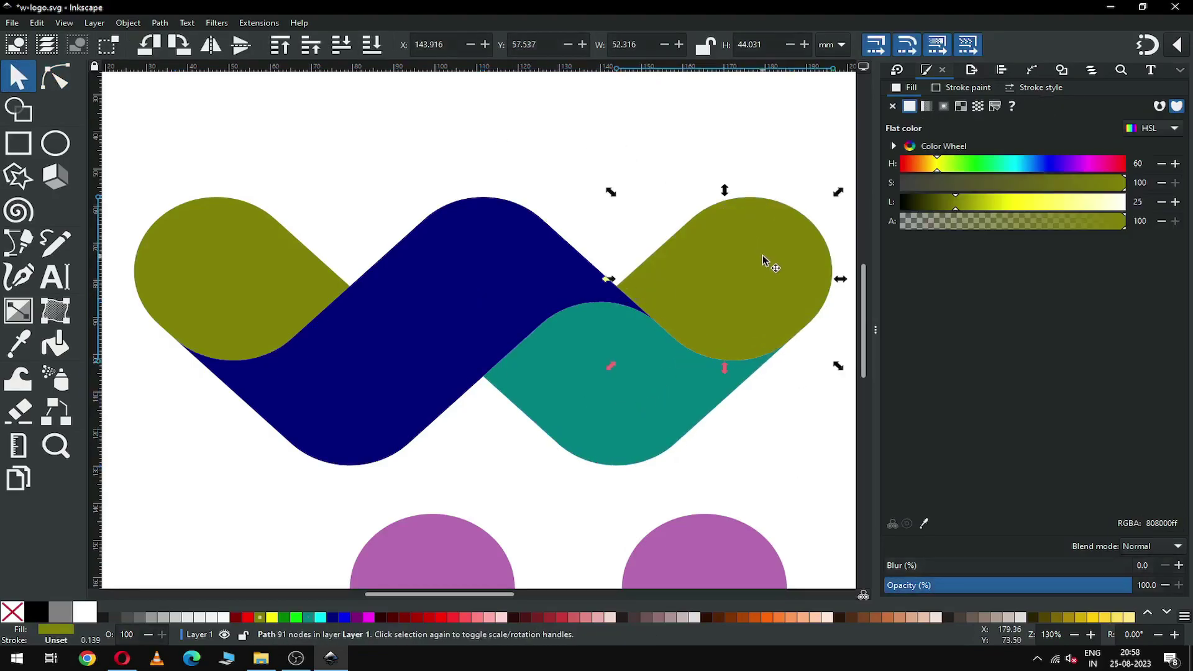
{"action": "left_click", "coordinate": [159, 23]}
{"action": "left_click", "coordinate": [177, 97]}
{"action": "left_click", "coordinate": [72, 89]}
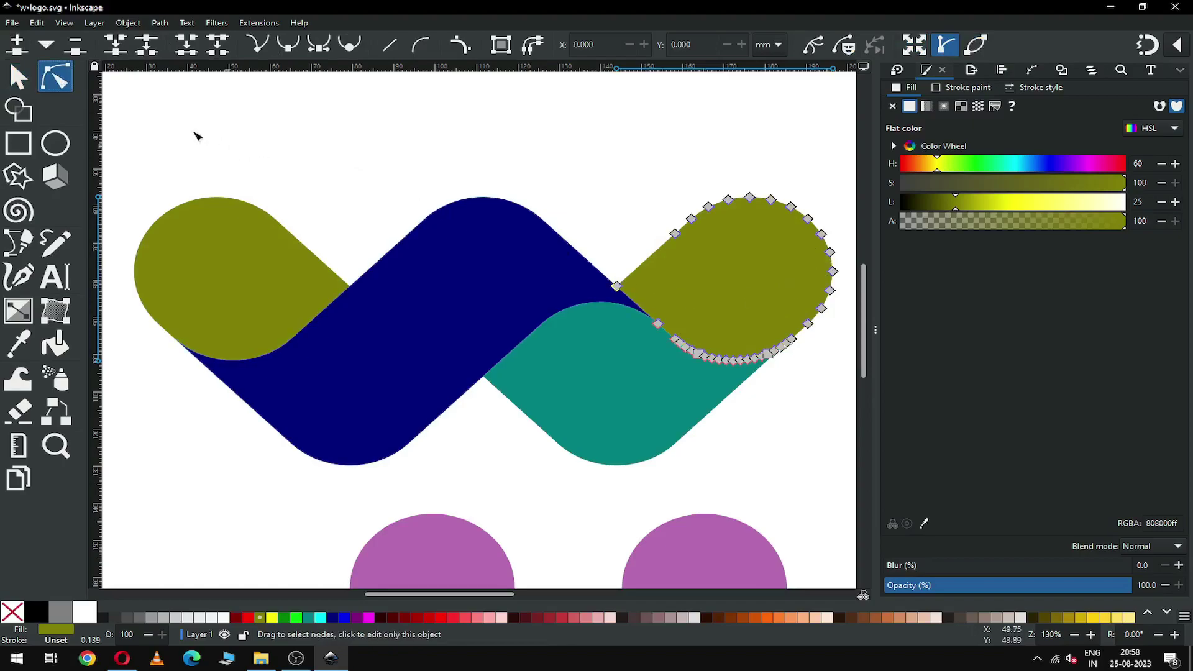
- Deselect the right arm and save the document with the cleaned-up arms
{"action": "left_click", "coordinate": [18, 77]}
{"action": "left_click", "coordinate": [345, 192]}
{"action": "key", "text": "ctrl+s"}
{"action": "key", "text": "ctrl+s"}
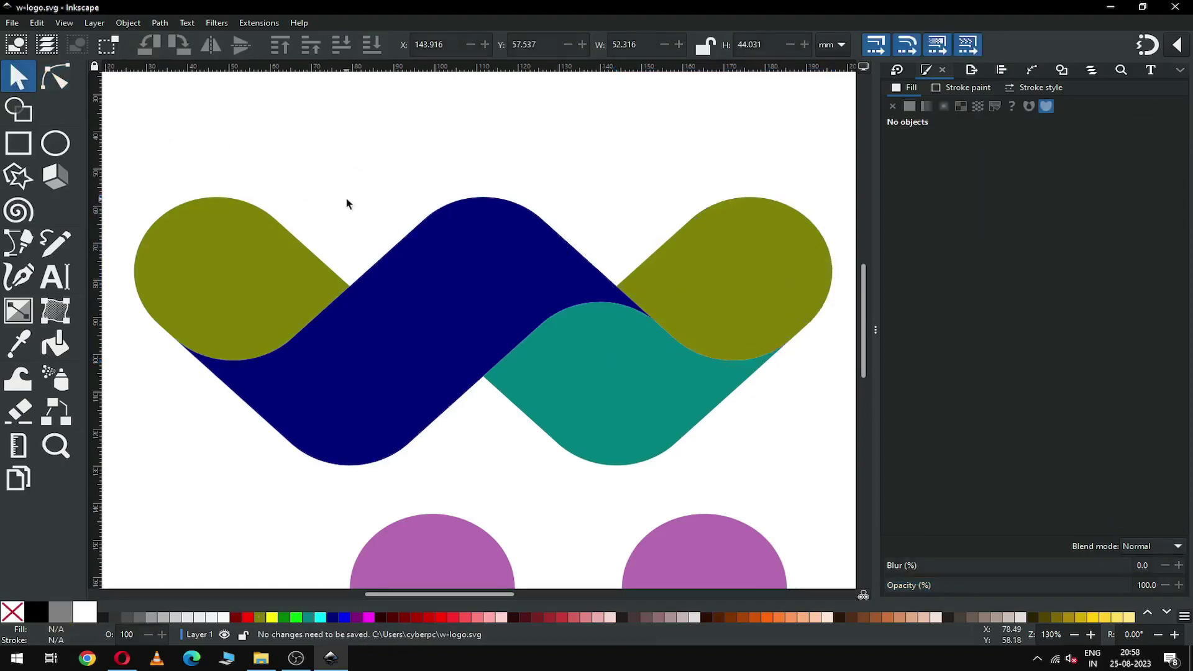
- Duplicate the two olive arms and the teal shape, fill the copies with dark grey 1a1a1a, and save the document
{"action": "left_click", "coordinate": [249, 274]}
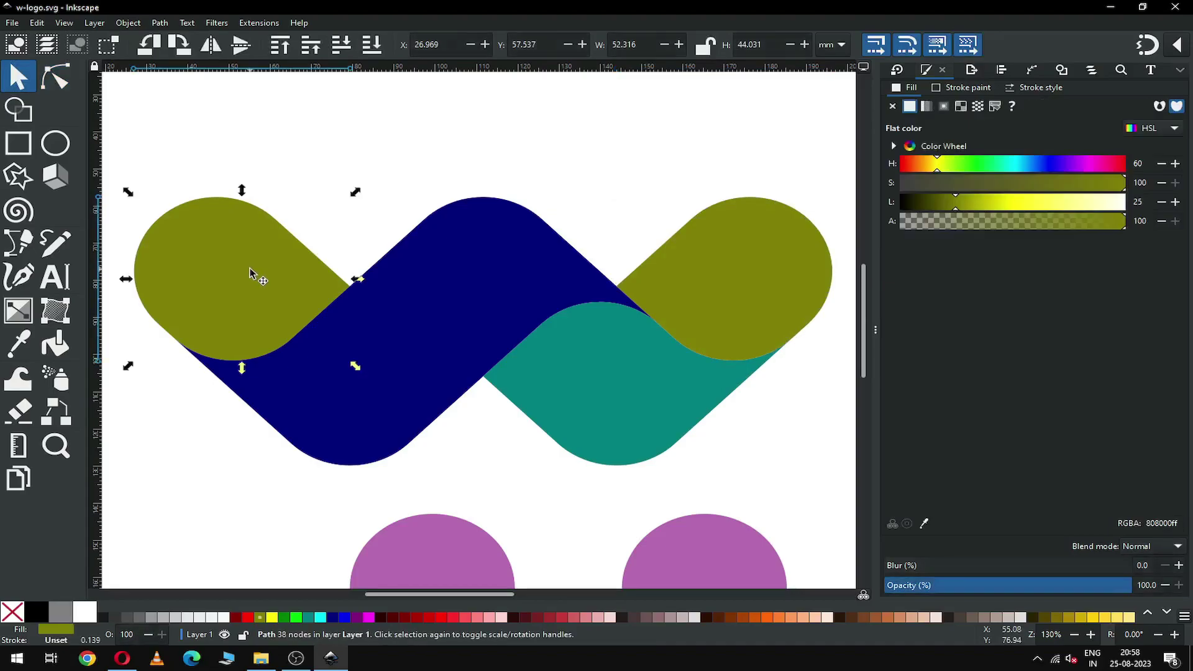
{"action": "left_click", "coordinate": [724, 288], "text": "shift"}
{"action": "left_click", "coordinate": [605, 390], "text": "shift"}
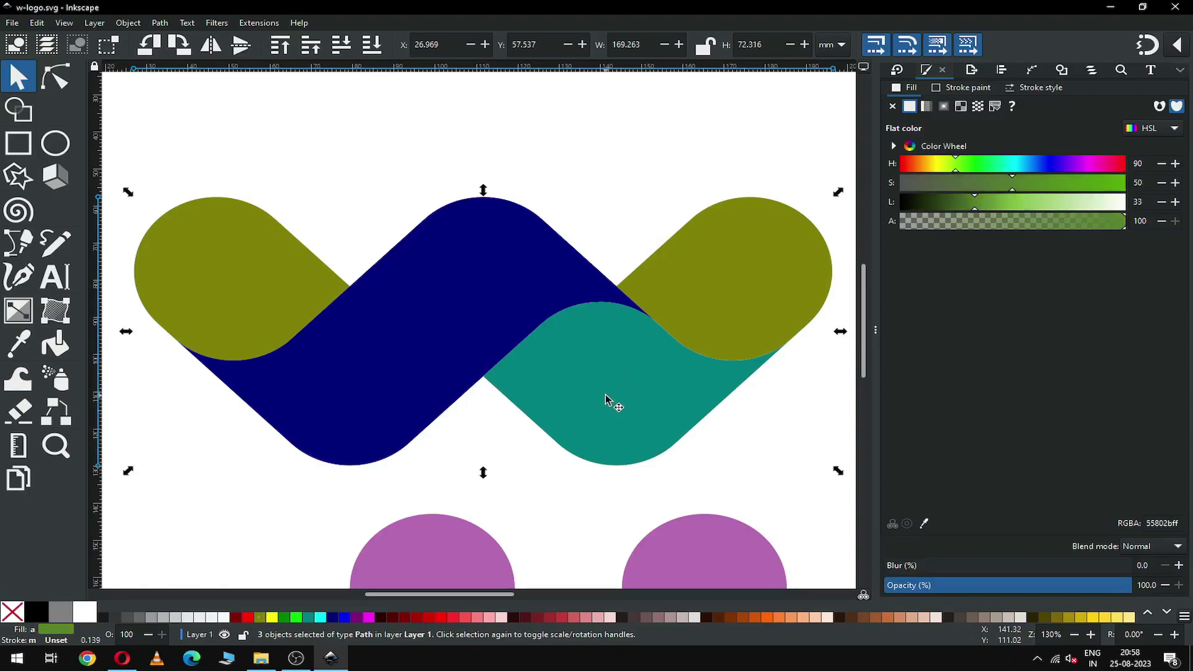
{"action": "right_click", "coordinate": [607, 397]}
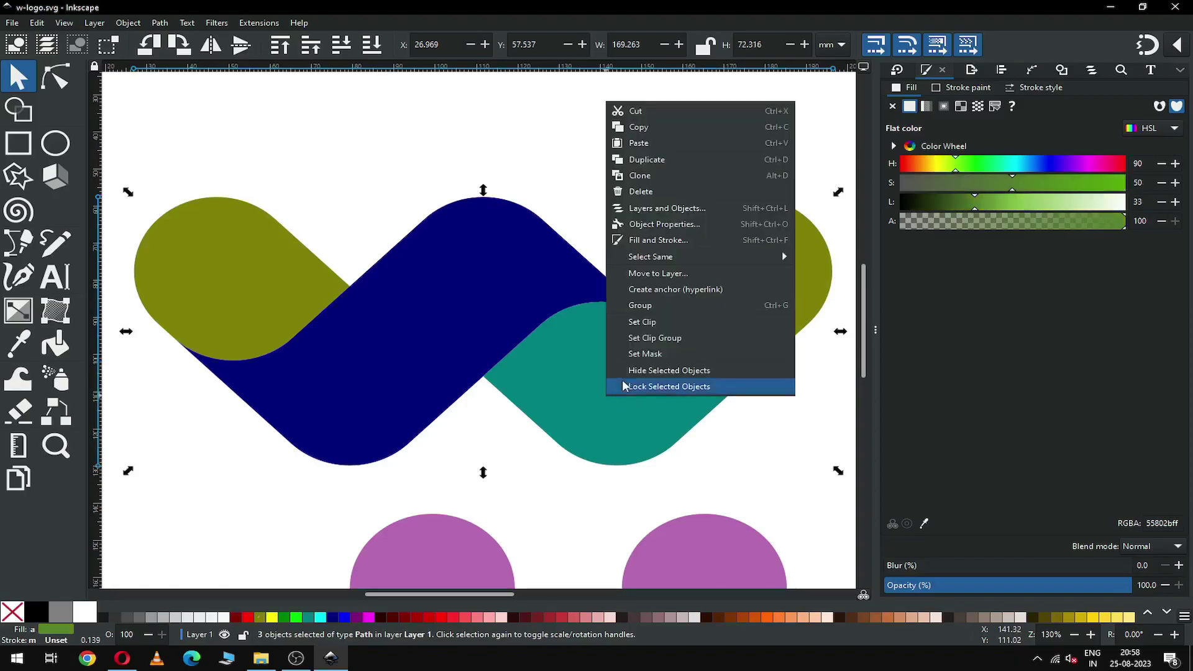
{"action": "left_click", "coordinate": [647, 160]}
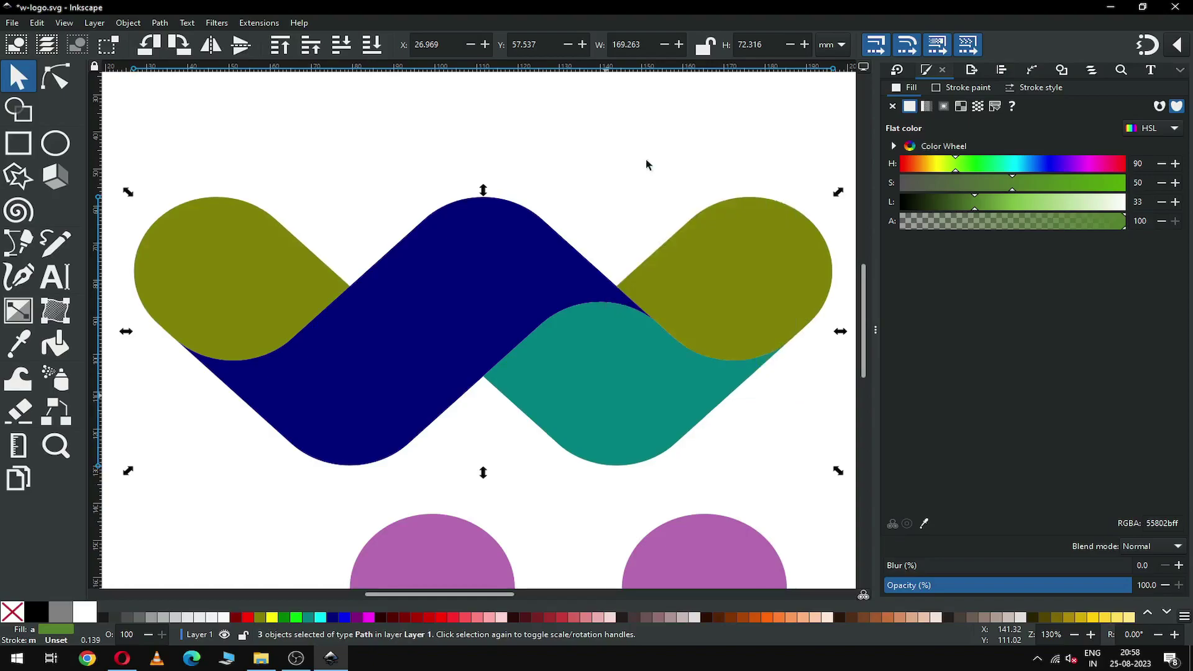
{"action": "left_click", "coordinate": [106, 617]}
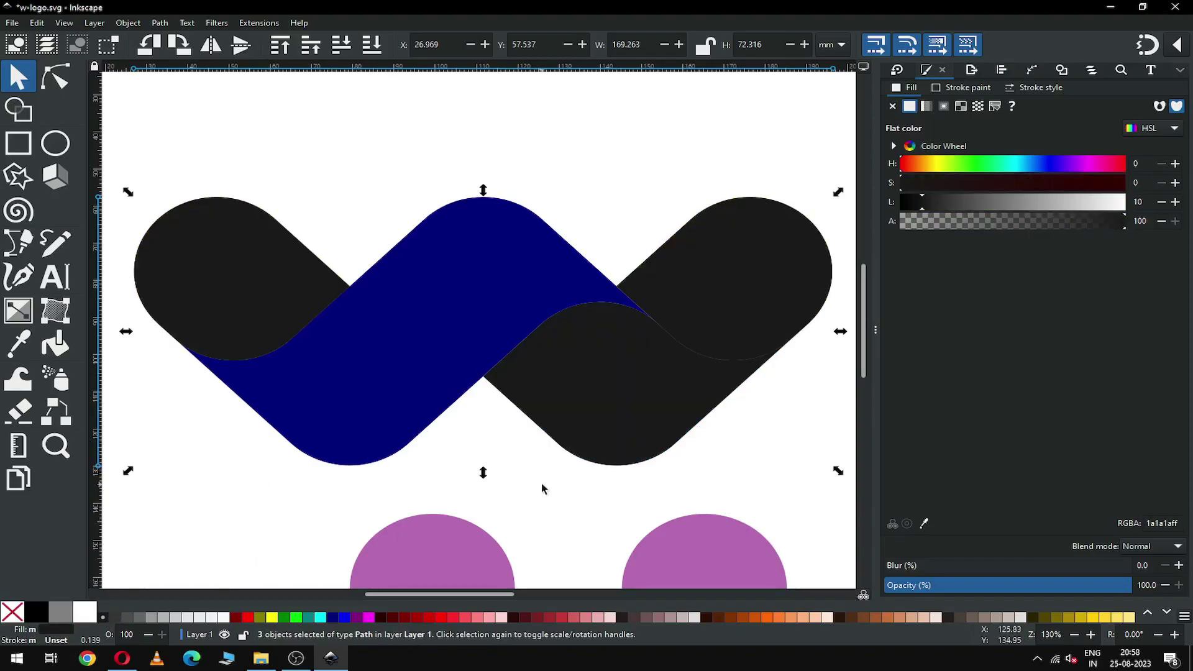
{"action": "left_click", "coordinate": [541, 483]}
{"action": "key", "text": "ctrl+s"}
- Duplicate the navy band and move the copy about 31.5 mm left and 31.5 mm up over the left dark arm
{"action": "left_click", "coordinate": [622, 429]}
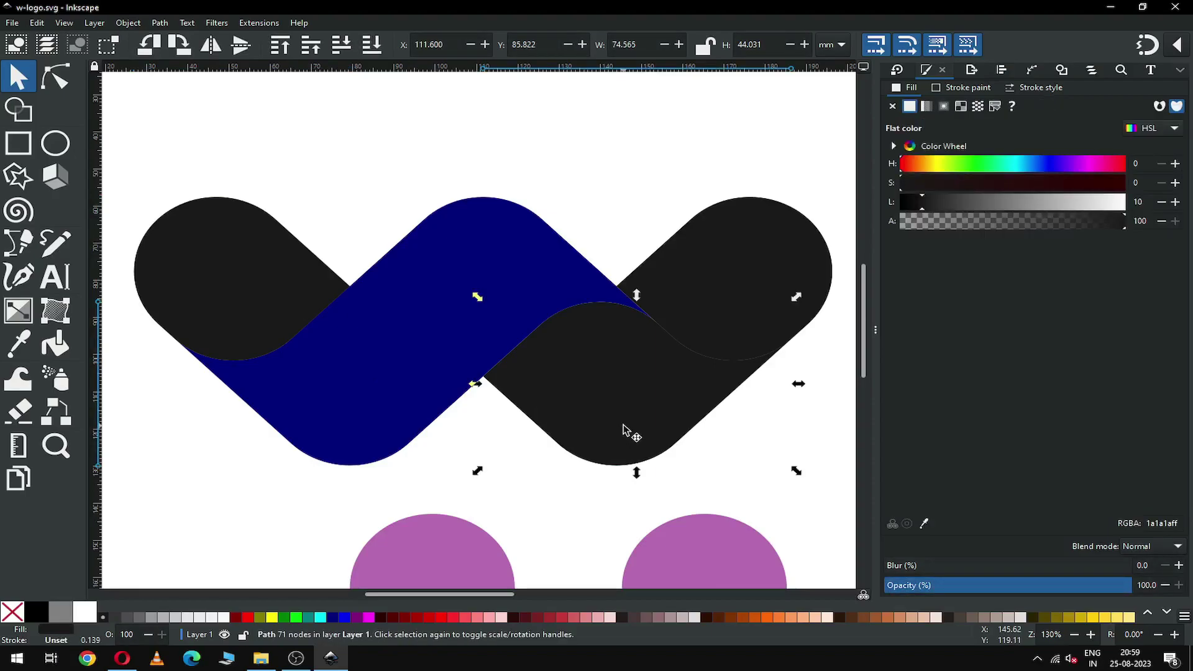
{"action": "left_click", "coordinate": [426, 444]}
{"action": "left_click", "coordinate": [365, 405]}
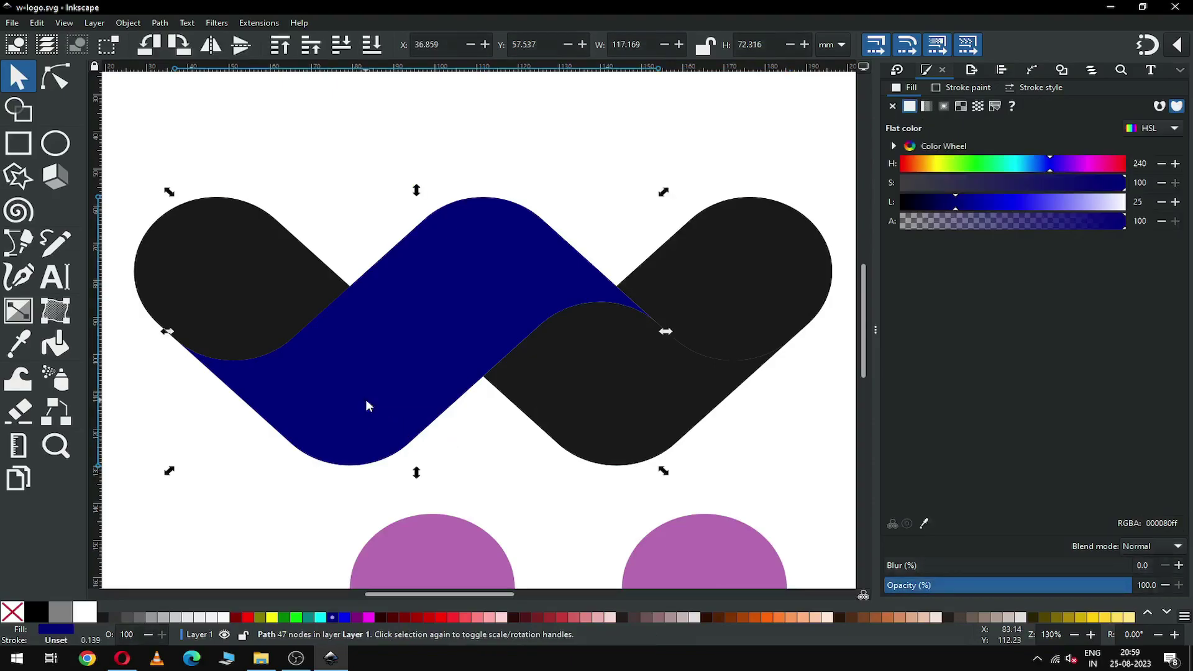
{"action": "right_click", "coordinate": [367, 405]}
{"action": "left_click", "coordinate": [413, 195]}
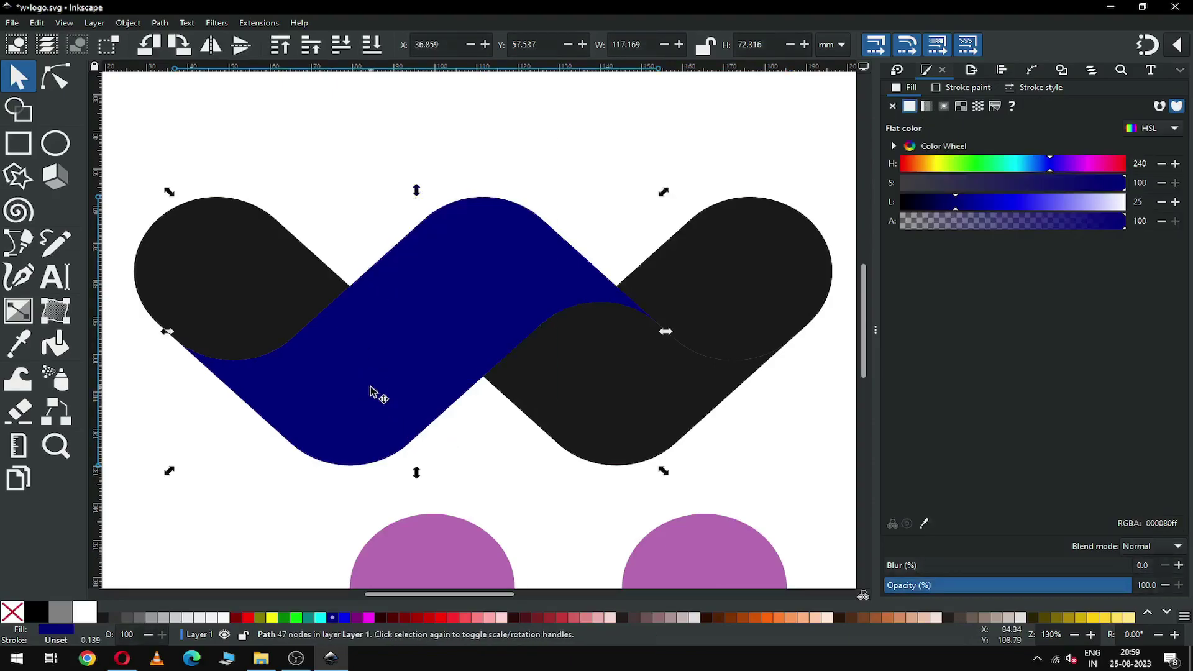
{"action": "left_click_drag", "start_coordinate": [386, 400], "coordinate": [252, 276]}
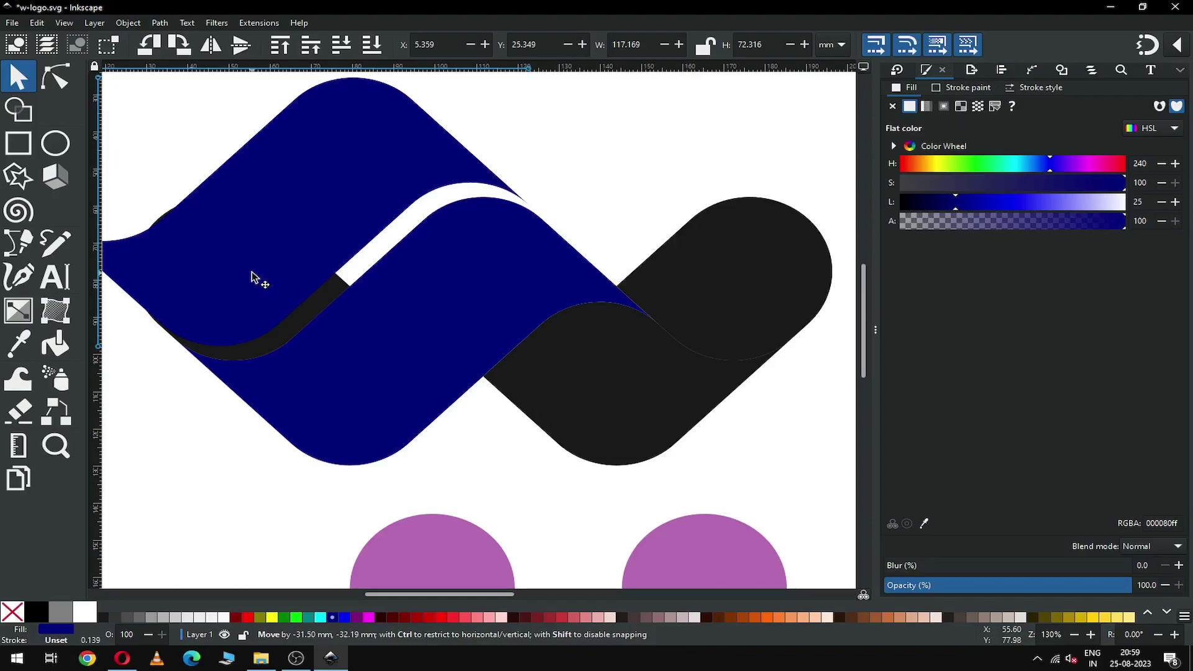
{"action": "left_click_drag", "start_coordinate": [251, 272], "coordinate": [251, 274]}
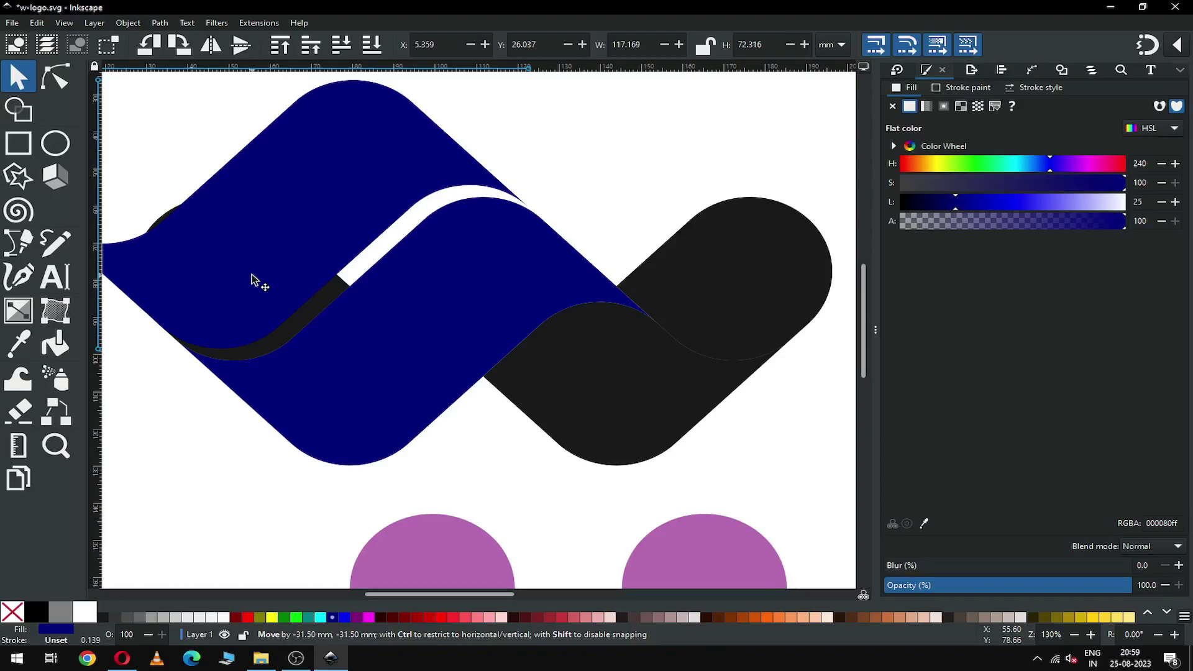
{"action": "left_click_drag", "start_coordinate": [251, 274], "coordinate": [251, 274]}
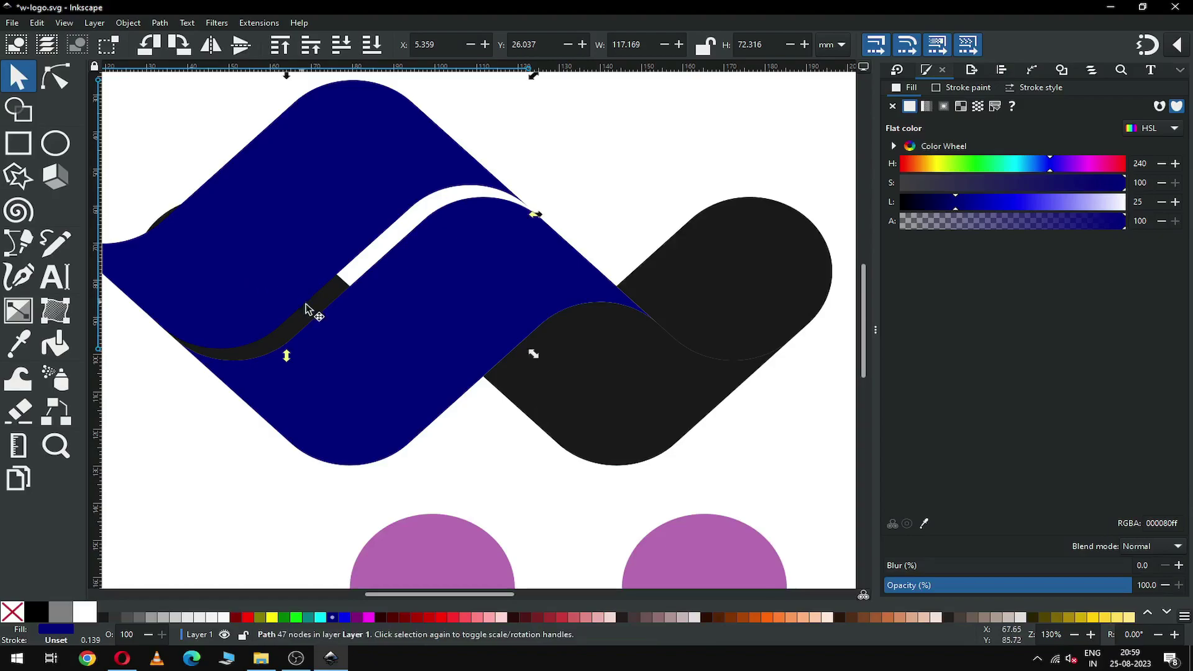
- Subtract the moved navy copy from the left dark arm with the Difference operation
{"action": "left_click", "coordinate": [166, 215], "text": "shift"}
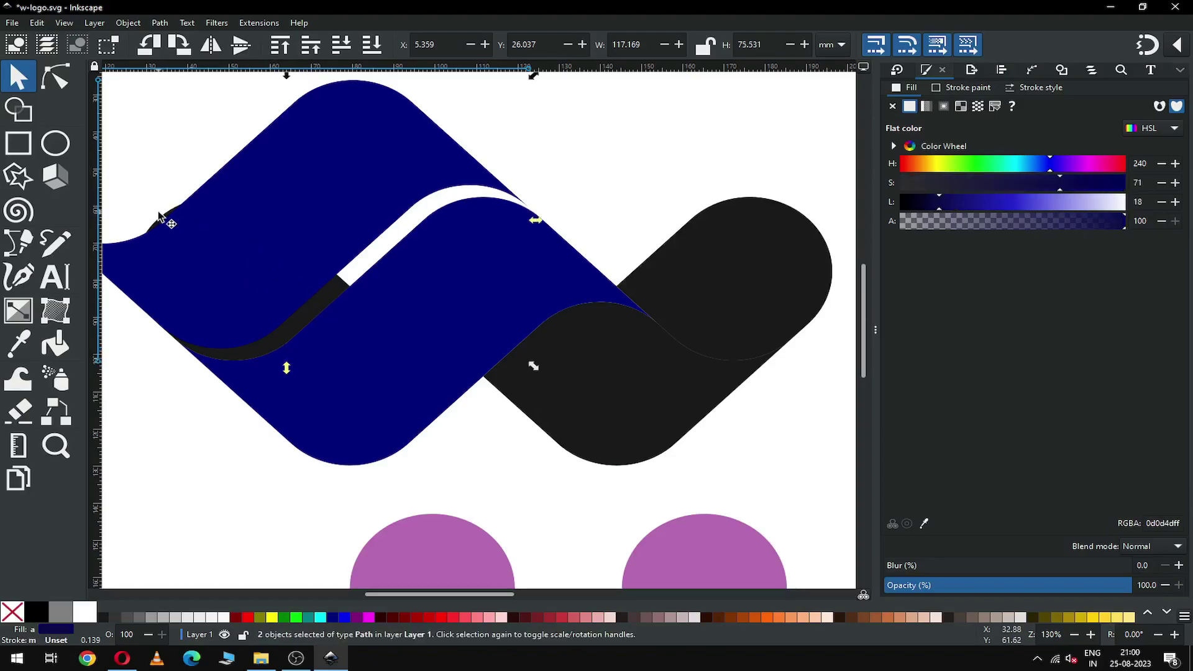
{"action": "left_click", "coordinate": [160, 23]}
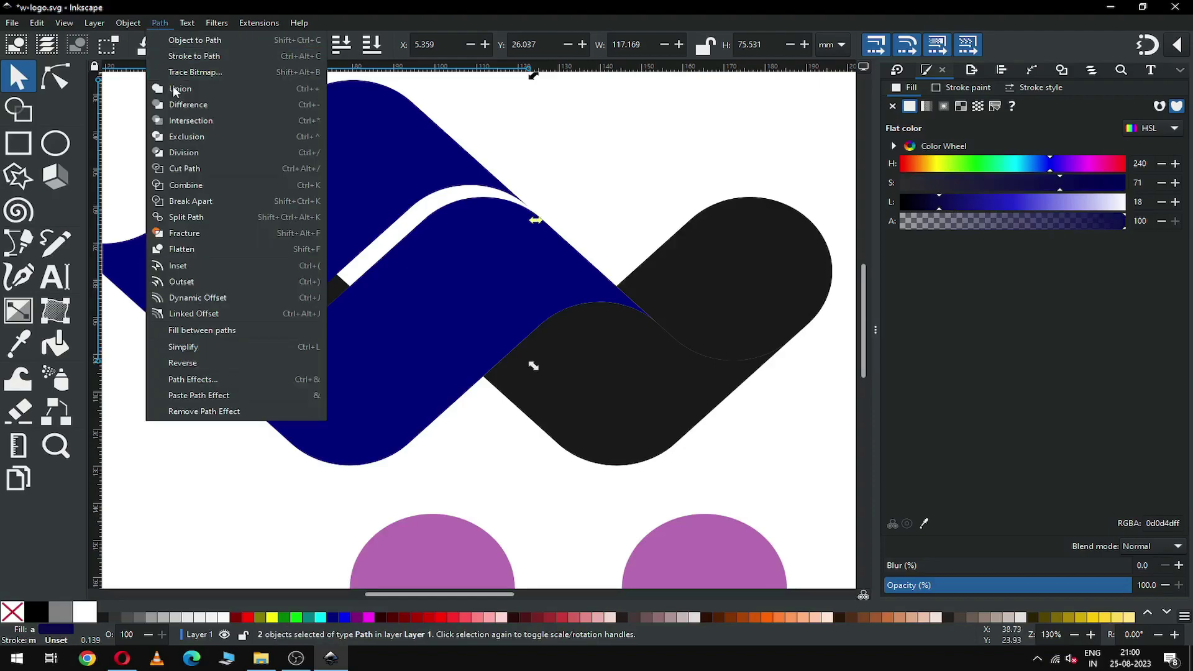
{"action": "left_click", "coordinate": [176, 90]}
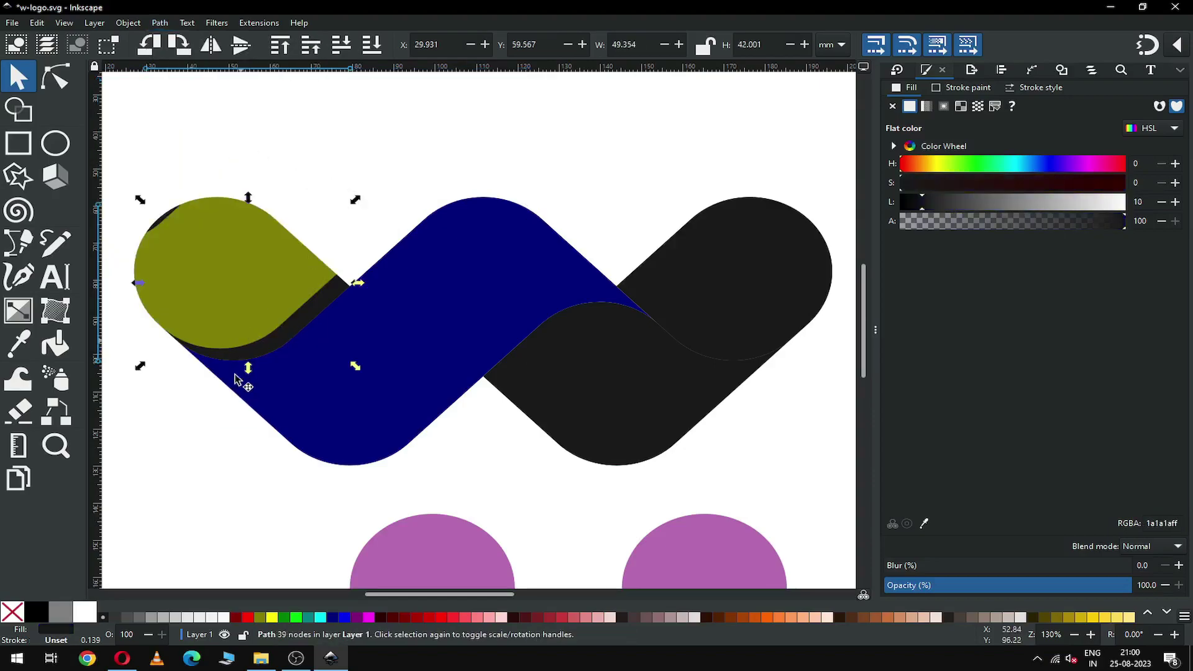
{"action": "left_click", "coordinate": [345, 168]}
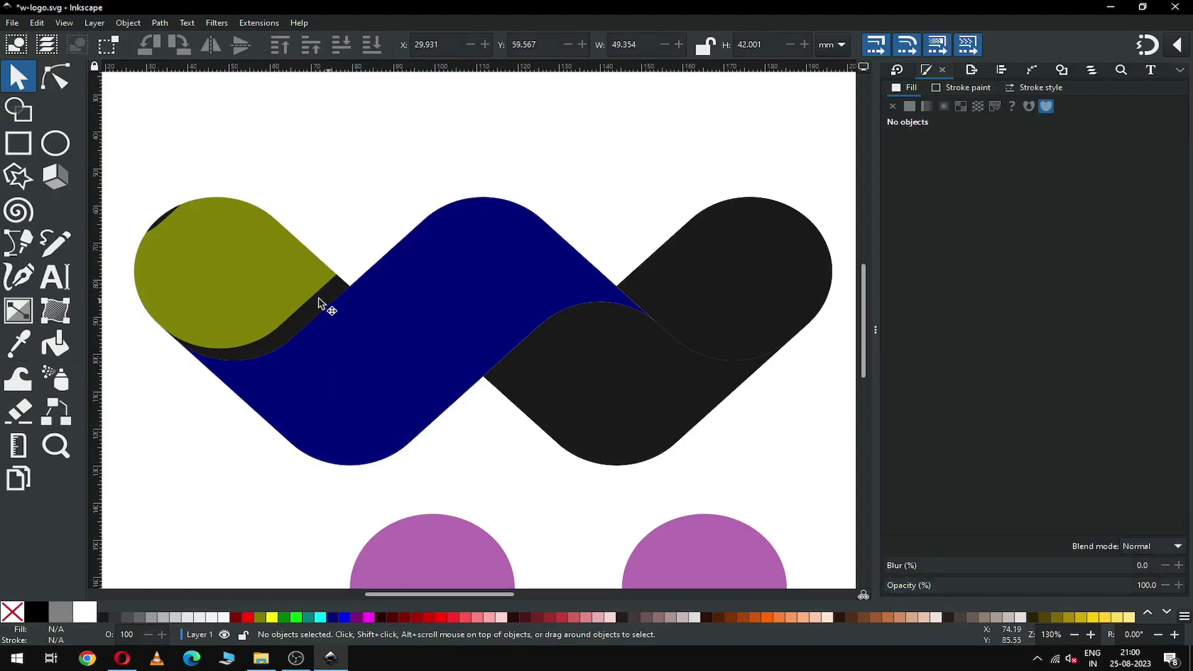
- Delete the nodes of the stray dark sliver at the upper-left edge of the left olive arm
{"action": "left_click", "coordinate": [318, 303]}
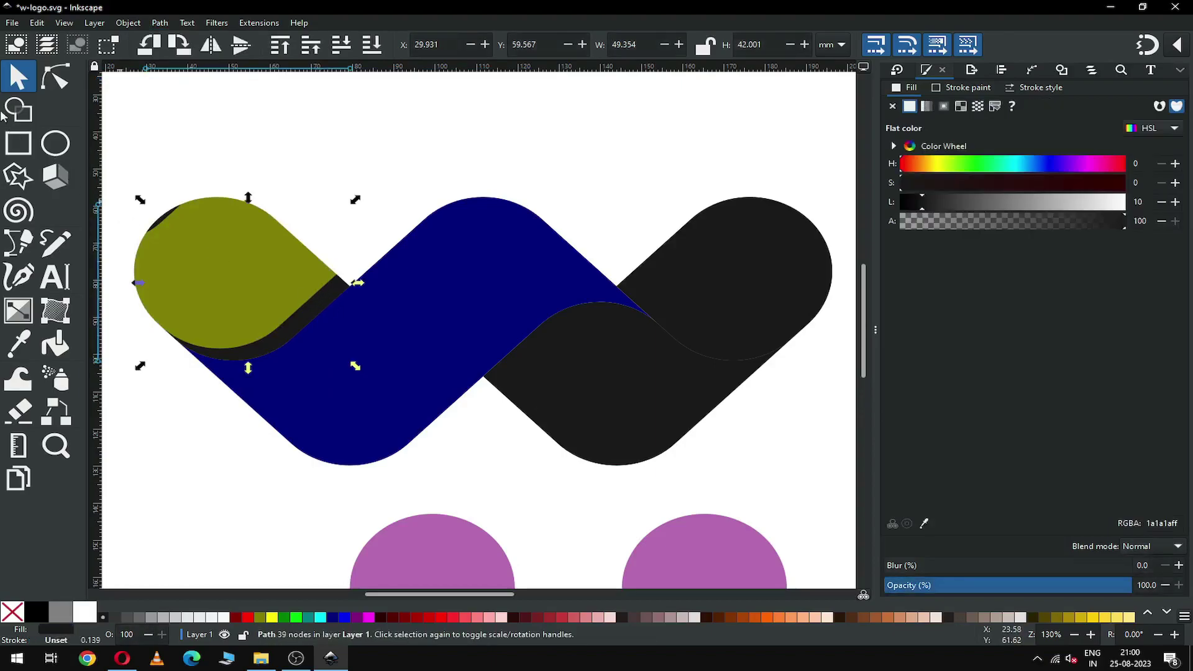
{"action": "left_click", "coordinate": [52, 84]}
{"action": "left_click_drag", "start_coordinate": [217, 152], "coordinate": [127, 255]}
{"action": "key", "text": "Delete"}
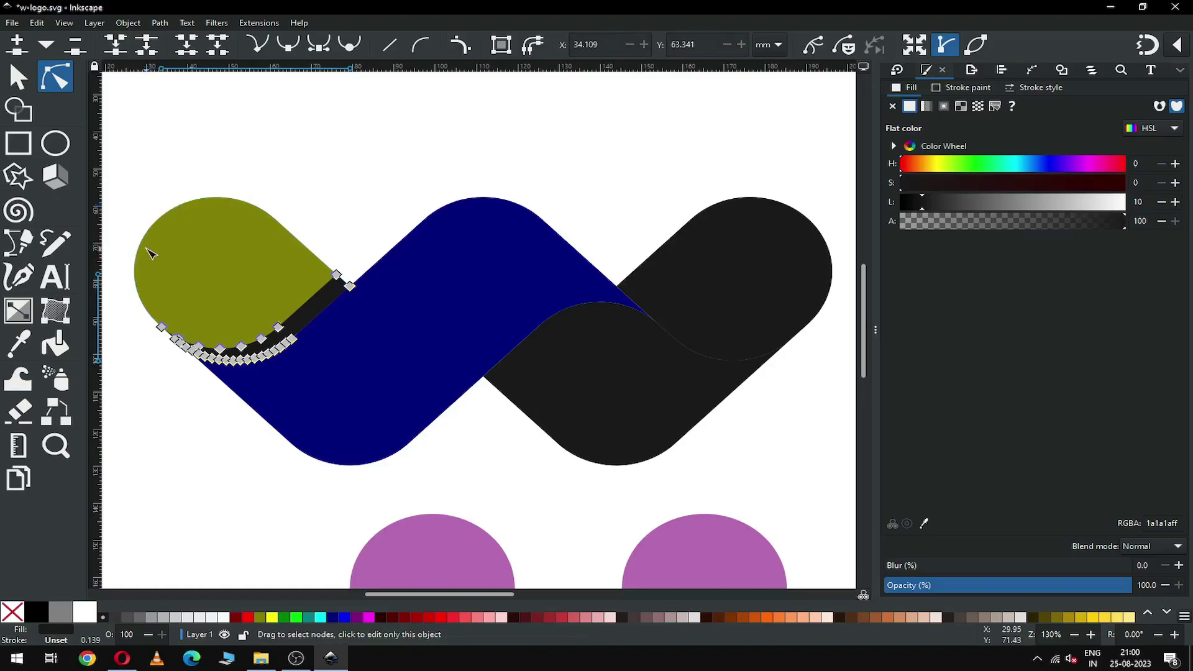
{"action": "left_click", "coordinate": [24, 80]}
{"action": "left_click", "coordinate": [372, 165]}
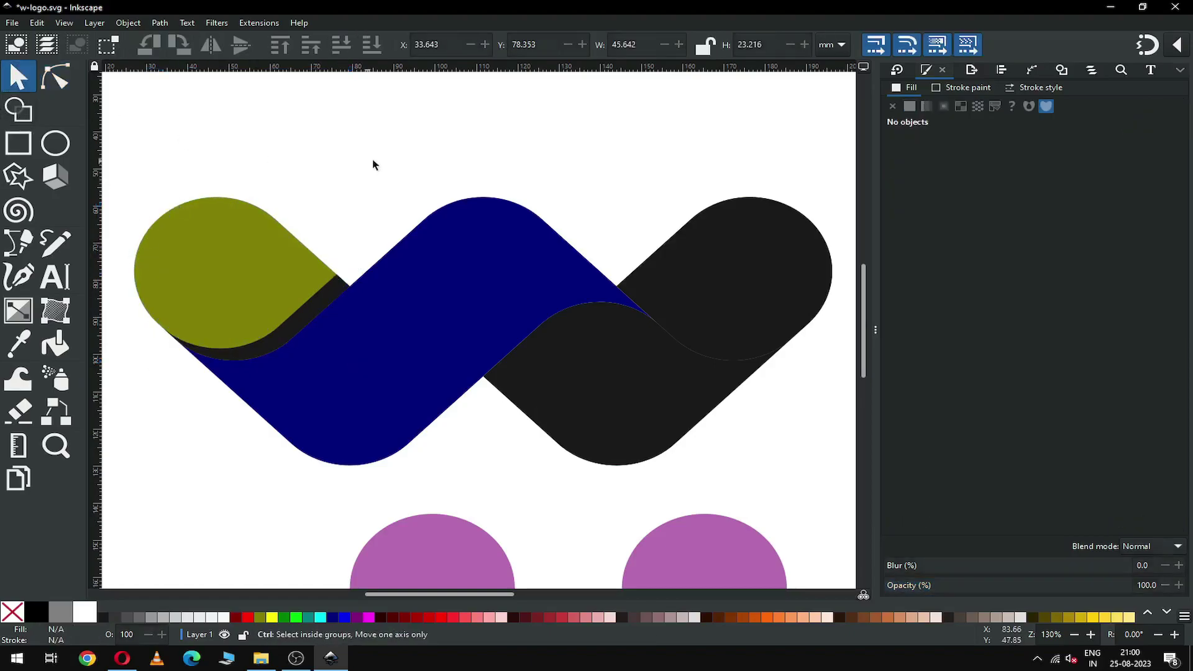
- Duplicate the navy band, move the copy to about X 71, Y 89 mm over the lower dark shape, and delete its left-end nodes
{"action": "right_click", "coordinate": [404, 349]}
{"action": "left_click", "coordinate": [457, 405]}
{"action": "left_click_drag", "start_coordinate": [450, 266], "coordinate": [589, 420]}
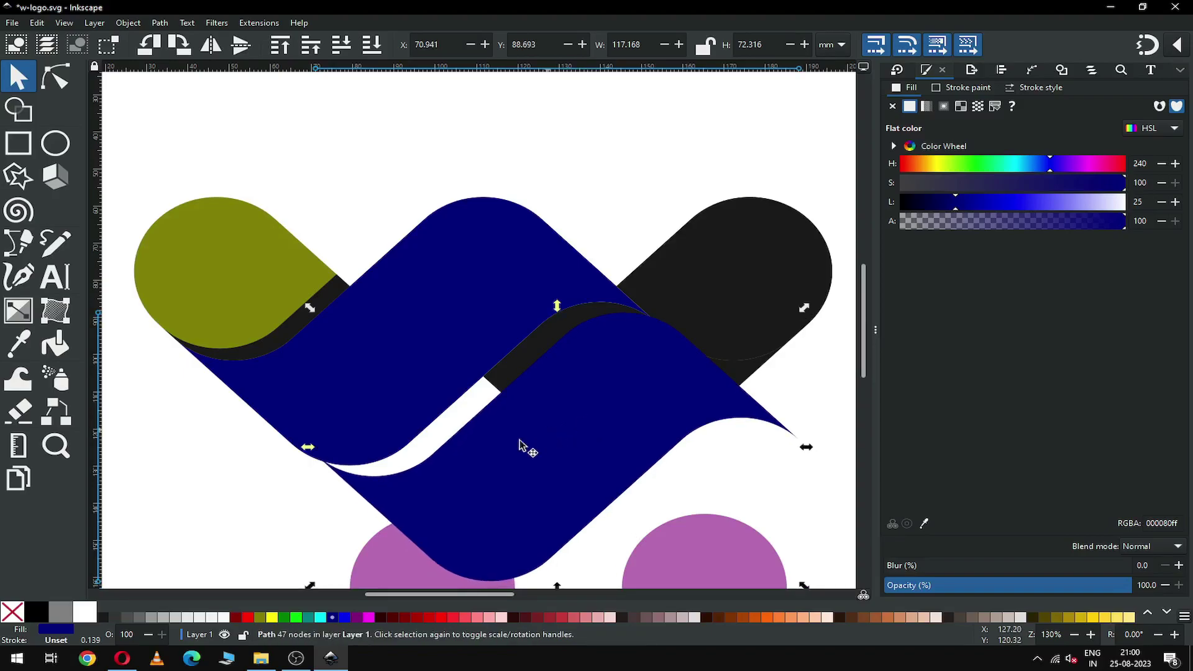
{"action": "left_click", "coordinate": [59, 84]}
{"action": "left_click_drag", "start_coordinate": [247, 425], "coordinate": [455, 491]}
{"action": "key", "text": "Delete"}
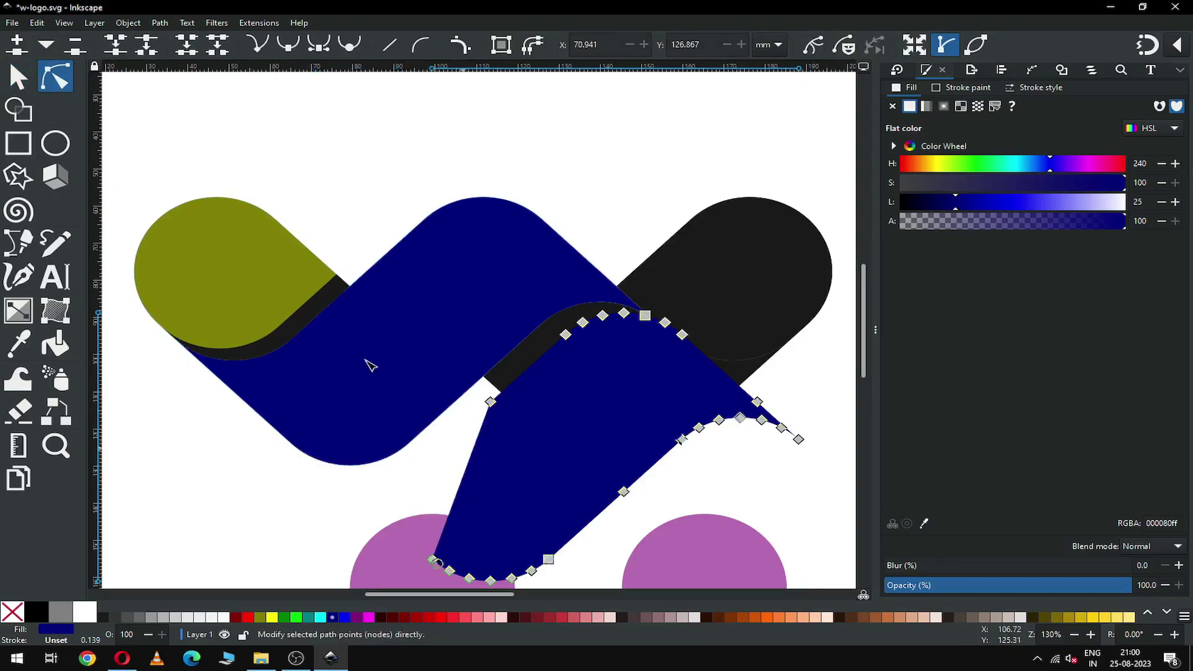
- Nudge the trimmed navy copy about 1.2 mm left and 0.6 mm up over the lower dark shape
{"action": "left_click", "coordinate": [31, 86]}
{"action": "left_click", "coordinate": [523, 367], "text": "shift"}
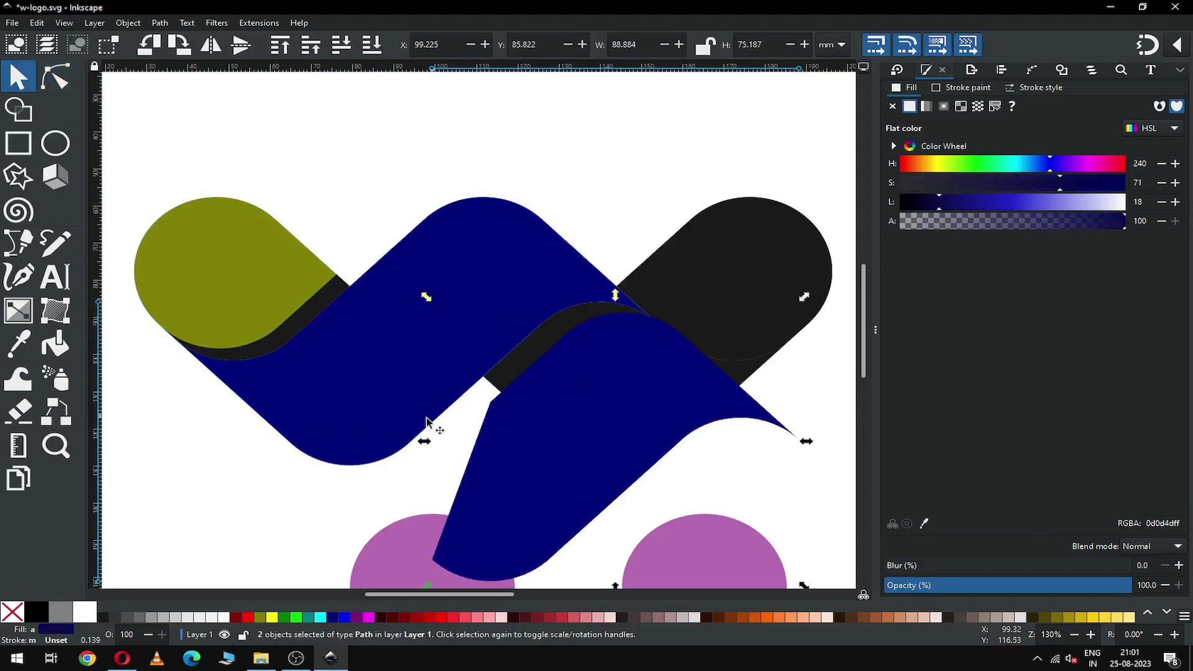
{"action": "key", "text": "Escape"}
{"action": "key", "text": "z"}
{"action": "left_click_drag", "start_coordinate": [413, 280], "coordinate": [702, 447]}
{"action": "left_click", "coordinate": [19, 83]}
{"action": "left_click_drag", "start_coordinate": [452, 367], "coordinate": [439, 363]}
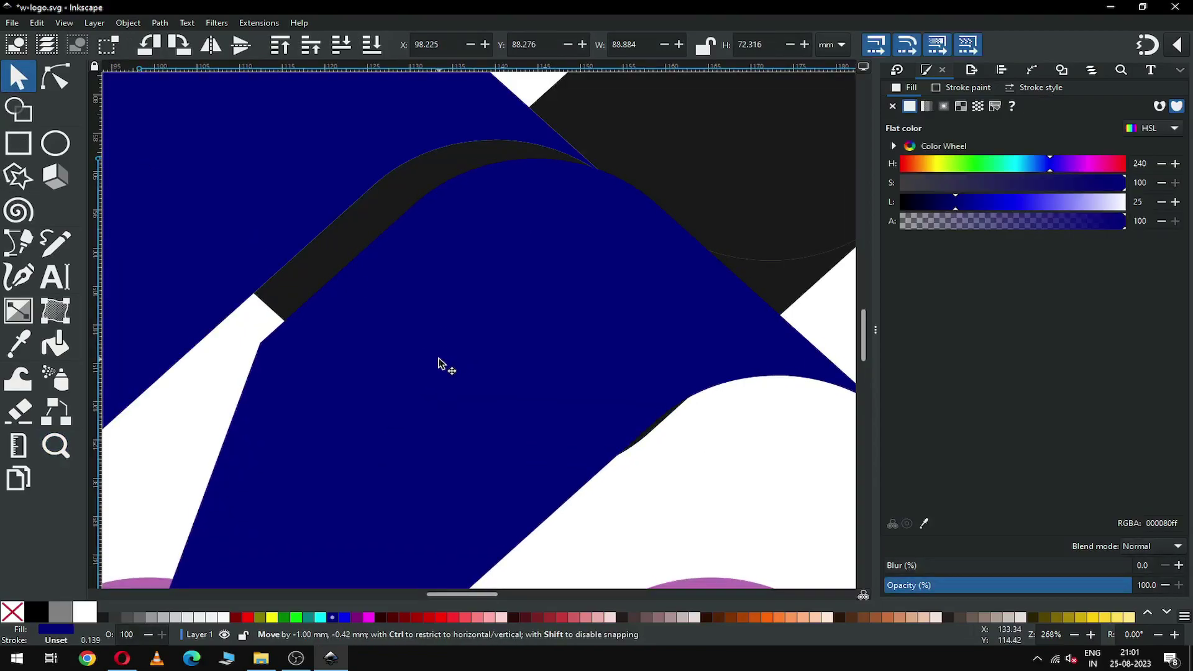
{"action": "left_click_drag", "start_coordinate": [335, 322], "coordinate": [333, 321]}
- Subtract the trimmed navy copy from the dark copy of the teal shape with the Difference operation
{"action": "left_click", "coordinate": [311, 274], "text": "shift"}
{"action": "left_click", "coordinate": [159, 23]}
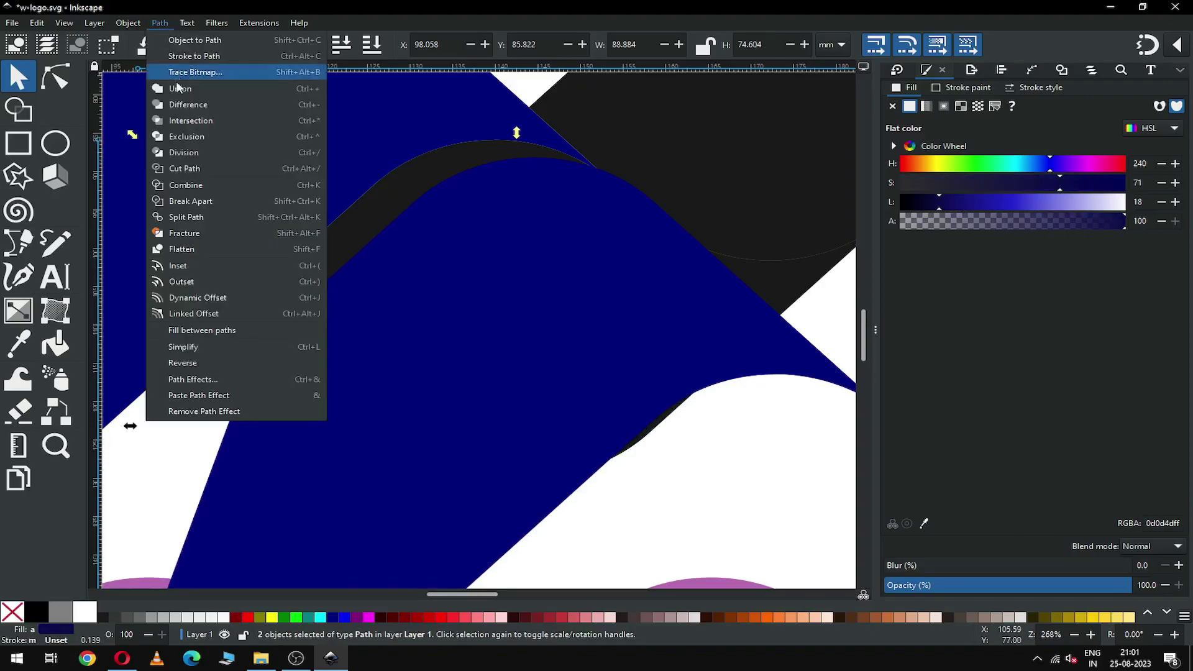
{"action": "left_click", "coordinate": [186, 105]}
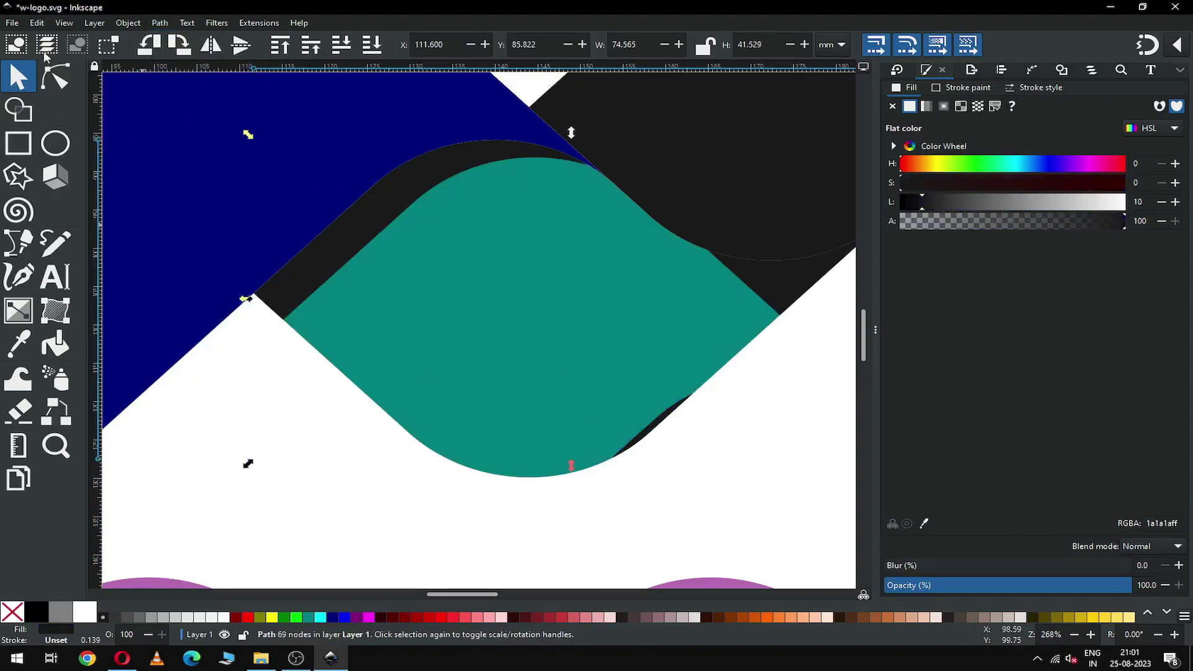
- Delete the nodes of the leftover dark sliver along the teal shape's lower-right edge and deselect the path
{"action": "left_click", "coordinate": [56, 77]}
{"action": "left_click_drag", "start_coordinate": [773, 350], "coordinate": [561, 490]}
{"action": "key", "text": "Delete"}
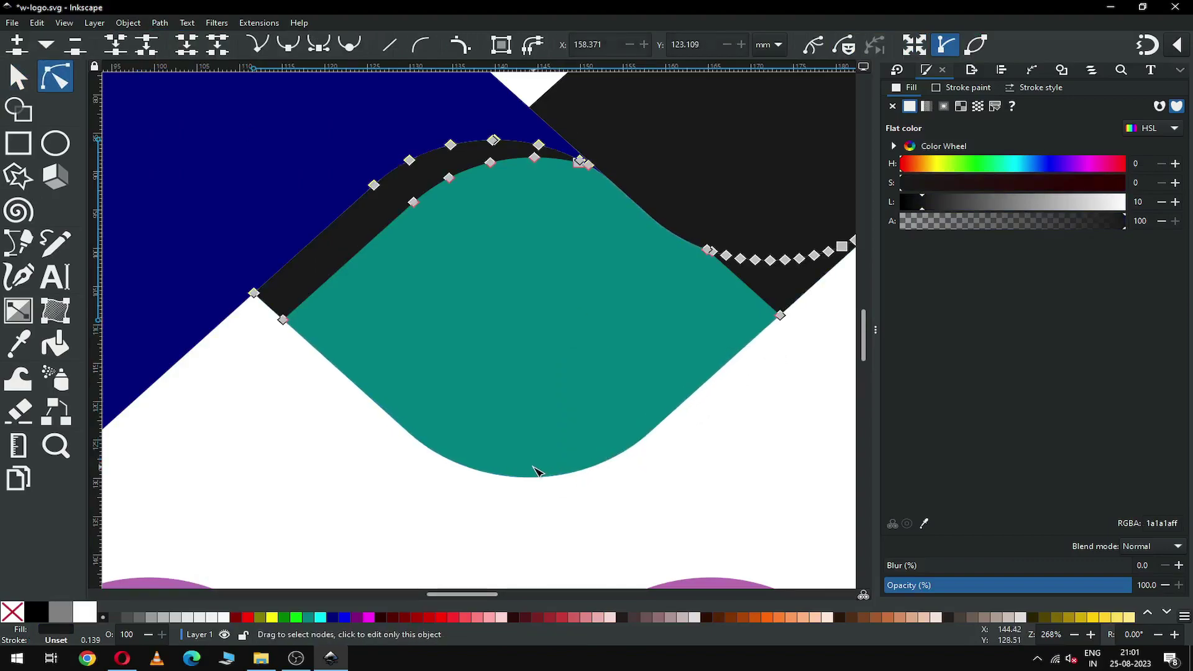
{"action": "scroll", "coordinate": [535, 471], "scroll_direction": "down", "scroll_amount": 4}
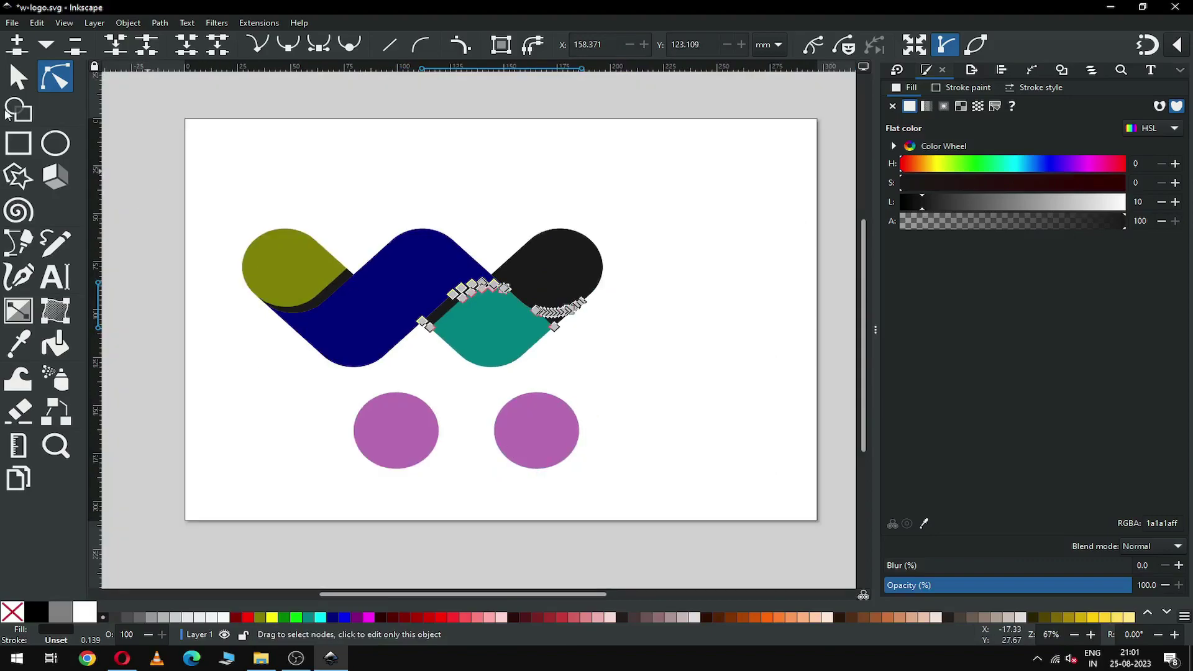
{"action": "left_click", "coordinate": [17, 78]}
{"action": "left_click", "coordinate": [335, 176]}
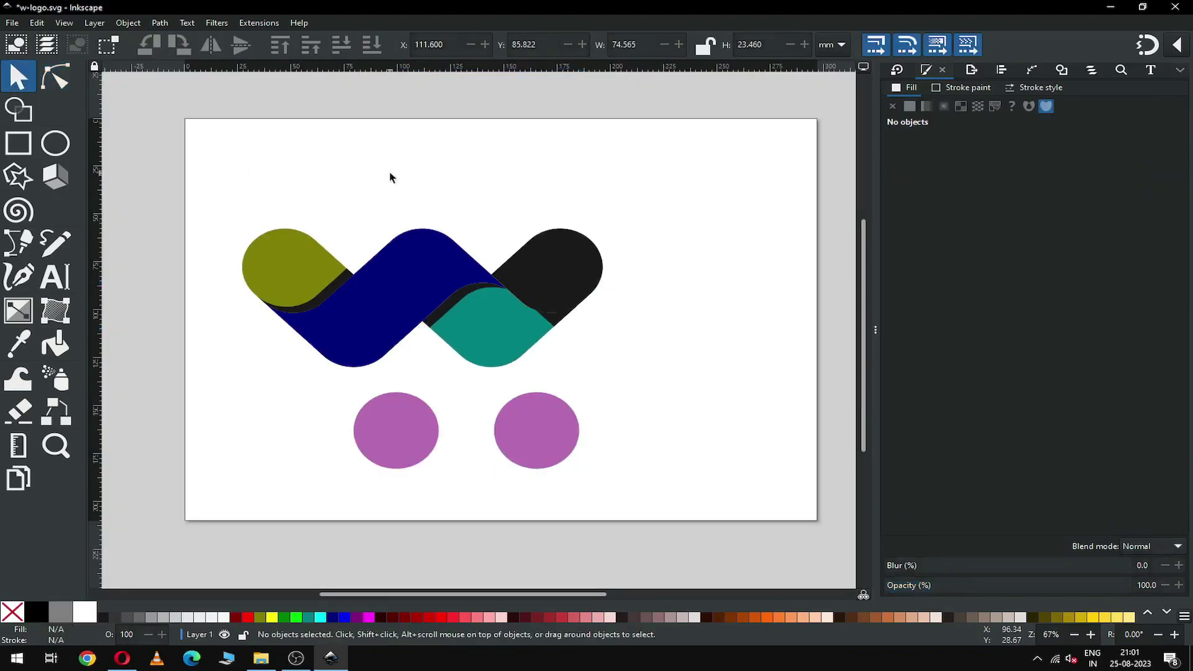
- Break apart the remaining dark path over the teal shape, delete its piece below the right arm, and save the document
{"action": "left_click", "coordinate": [555, 326]}
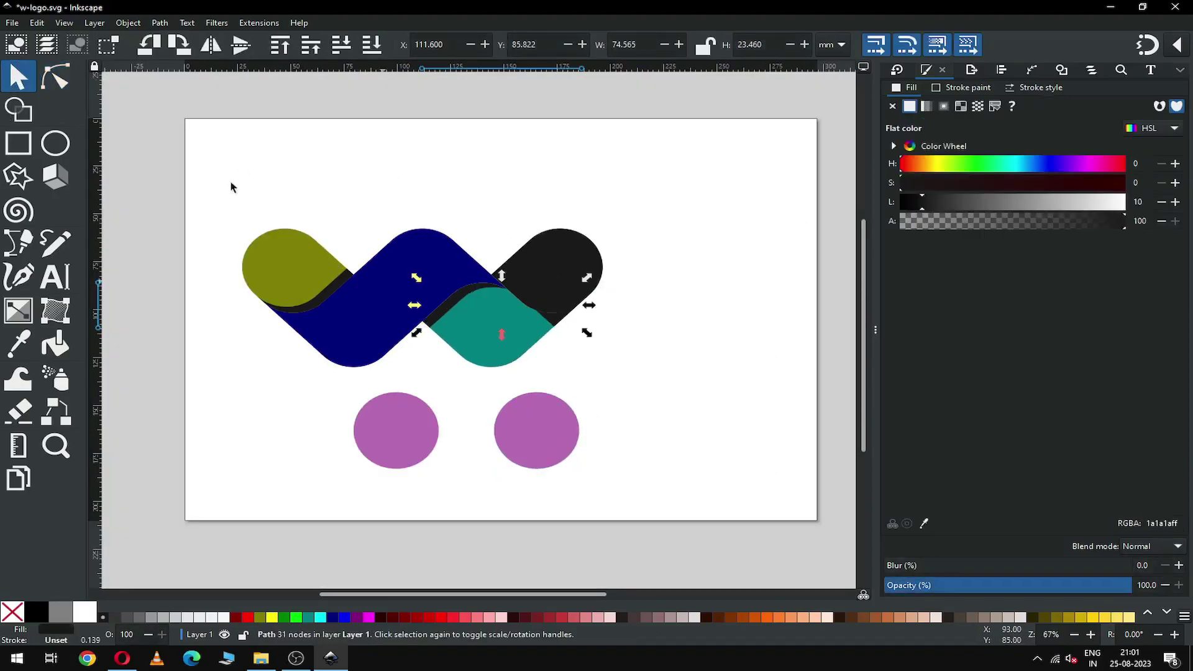
{"action": "left_click", "coordinate": [129, 23]}
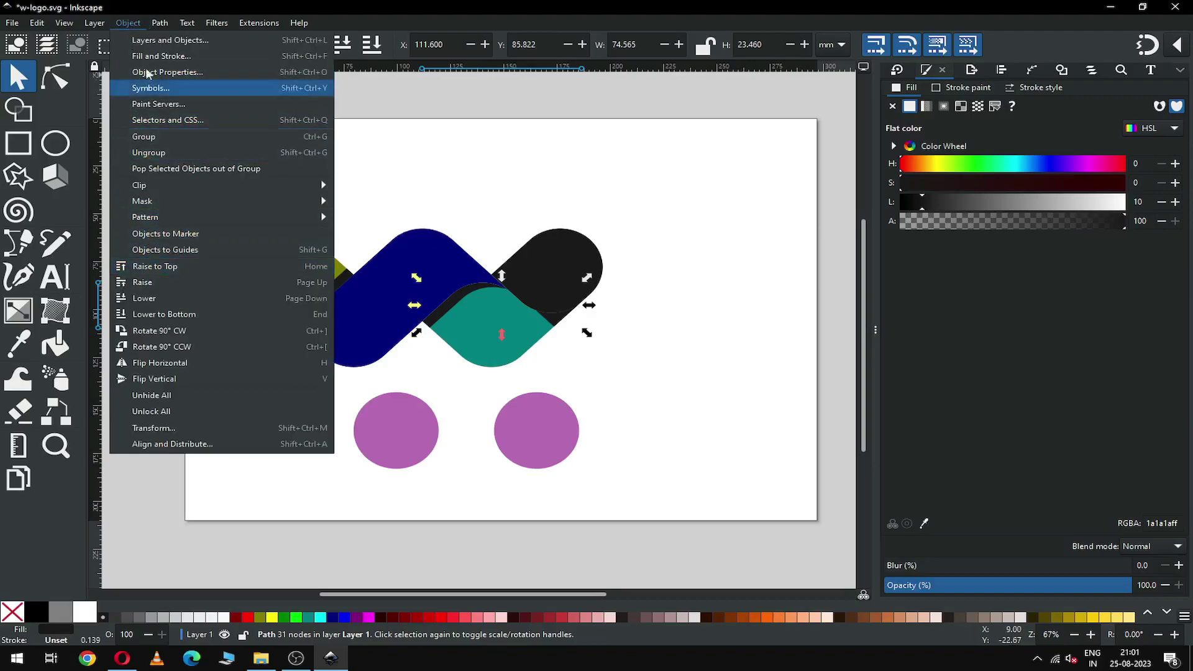
{"action": "left_click", "coordinate": [139, 6]}
{"action": "left_click", "coordinate": [160, 23]}
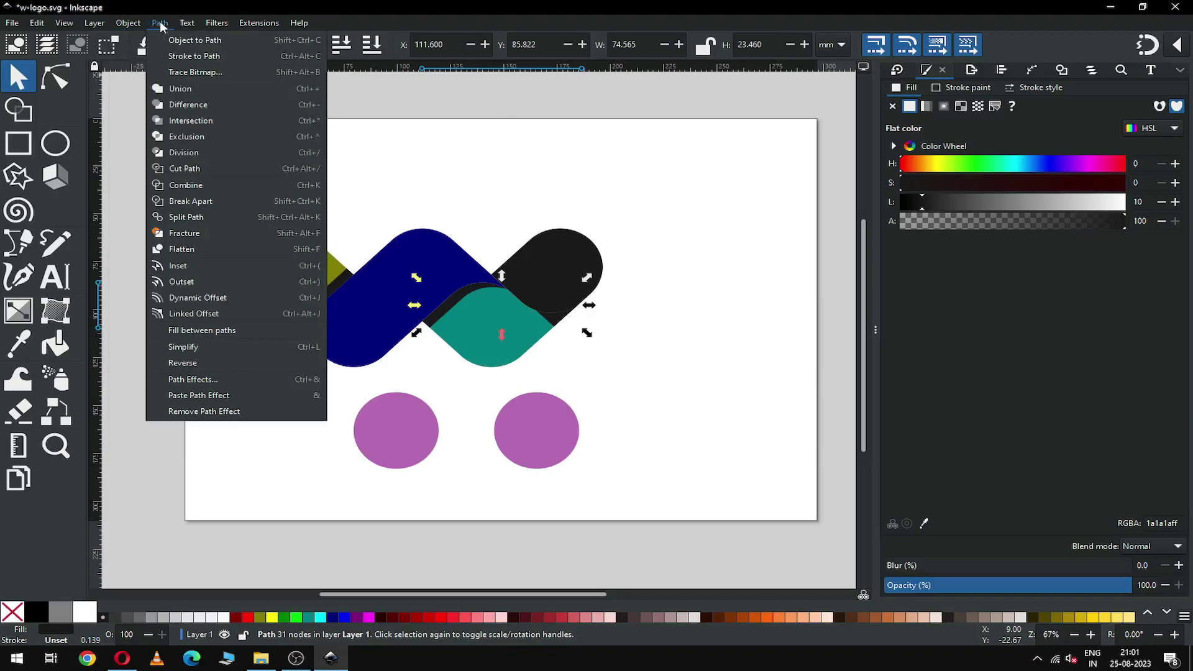
{"action": "left_click", "coordinate": [175, 197]}
{"action": "left_click", "coordinate": [669, 336]}
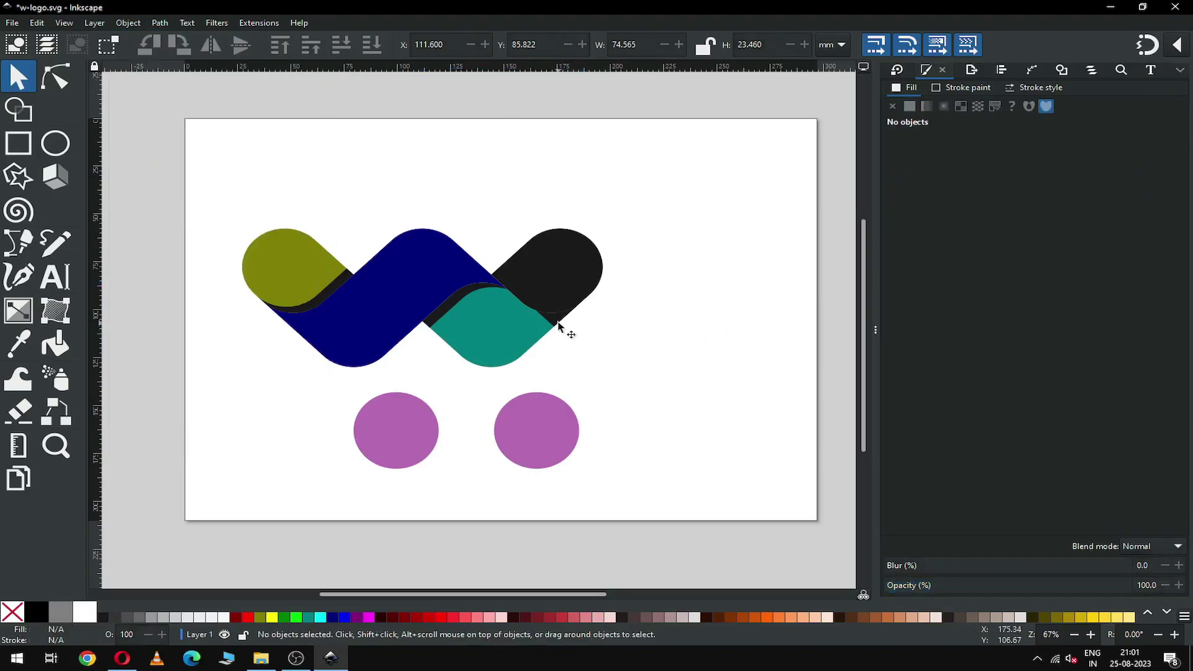
{"action": "left_click", "coordinate": [558, 326]}
{"action": "left_click_drag", "start_coordinate": [558, 326], "coordinate": [614, 371]}
{"action": "key", "text": "Delete"}
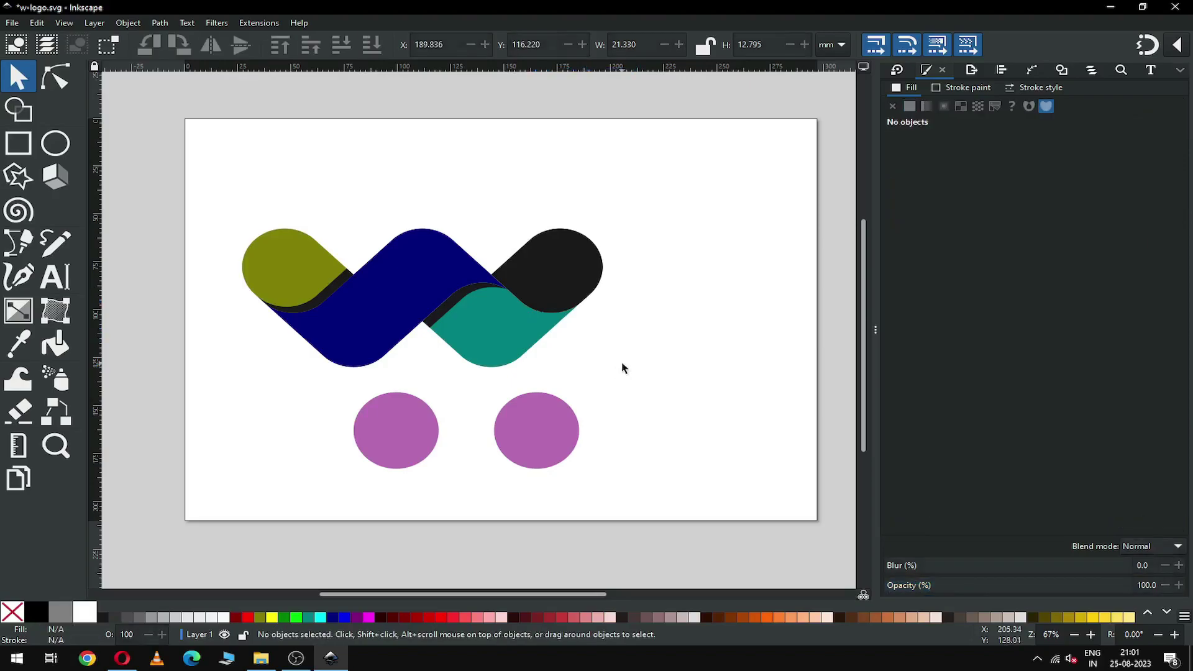
{"action": "key", "text": "z"}
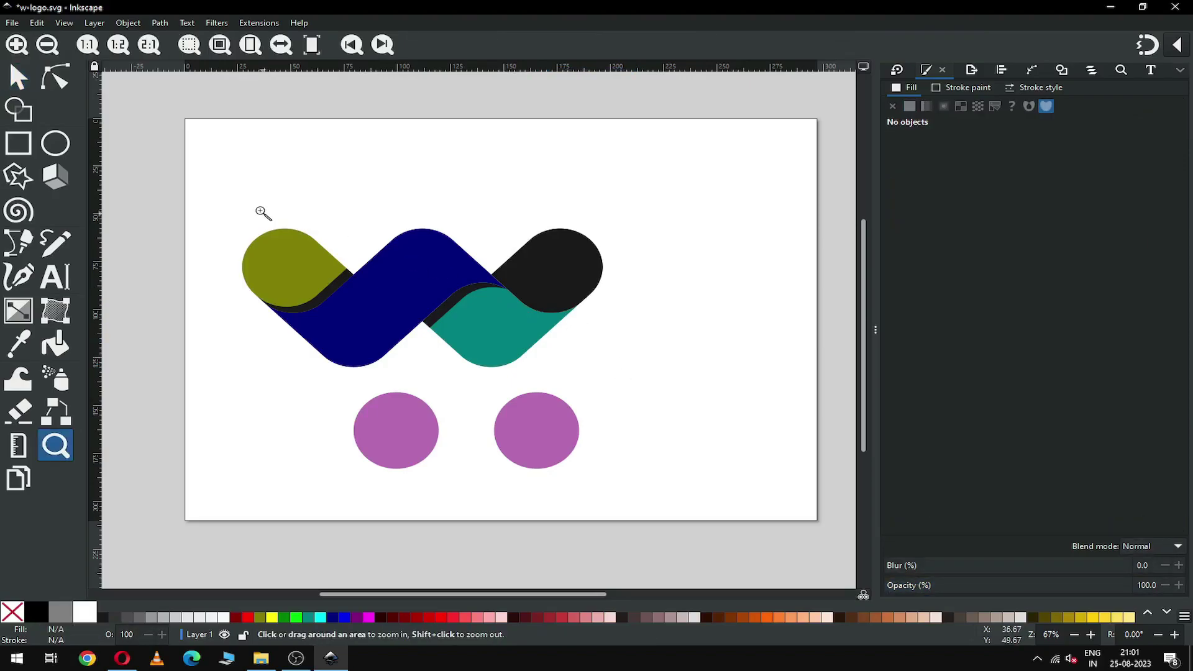
{"action": "left_click_drag", "start_coordinate": [418, 269], "coordinate": [646, 413]}
{"action": "key", "text": "ctrl+s"}
- Duplicate the navy shape and move the copy up over the right dark shape, leaving a dark strip exposed along its lower-left edge
{"action": "left_click", "coordinate": [19, 78]}
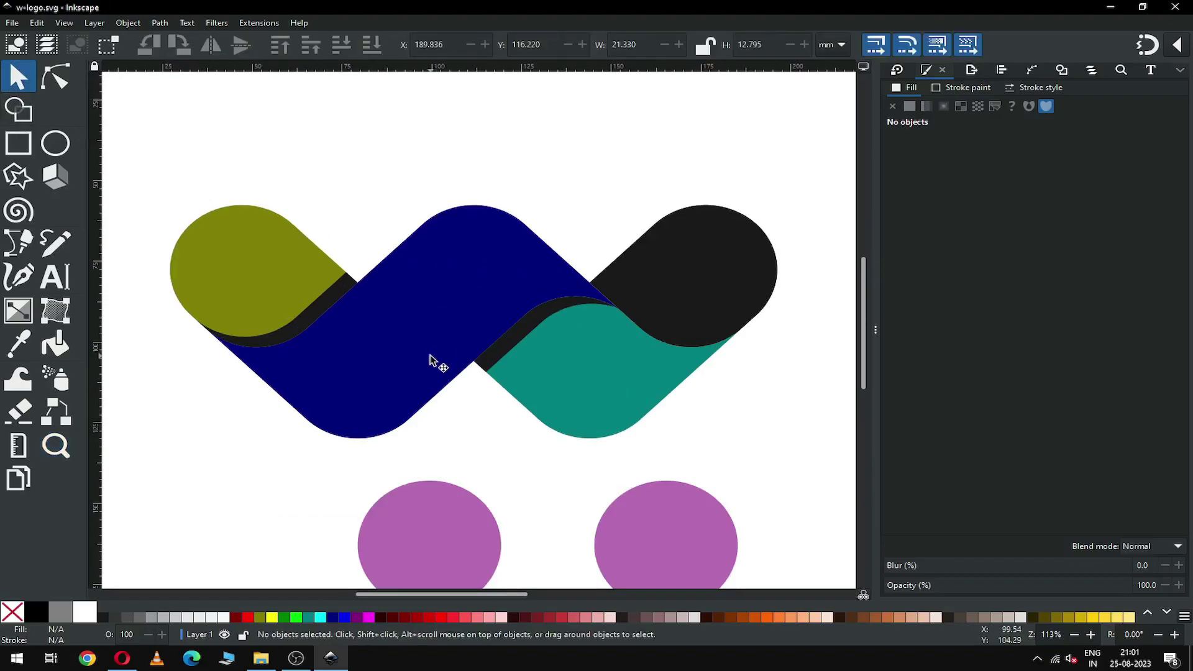
{"action": "left_click", "coordinate": [422, 359]}
{"action": "right_click", "coordinate": [422, 359]}
{"action": "left_click", "coordinate": [453, 413]}
{"action": "left_click_drag", "start_coordinate": [446, 368], "coordinate": [710, 280]}
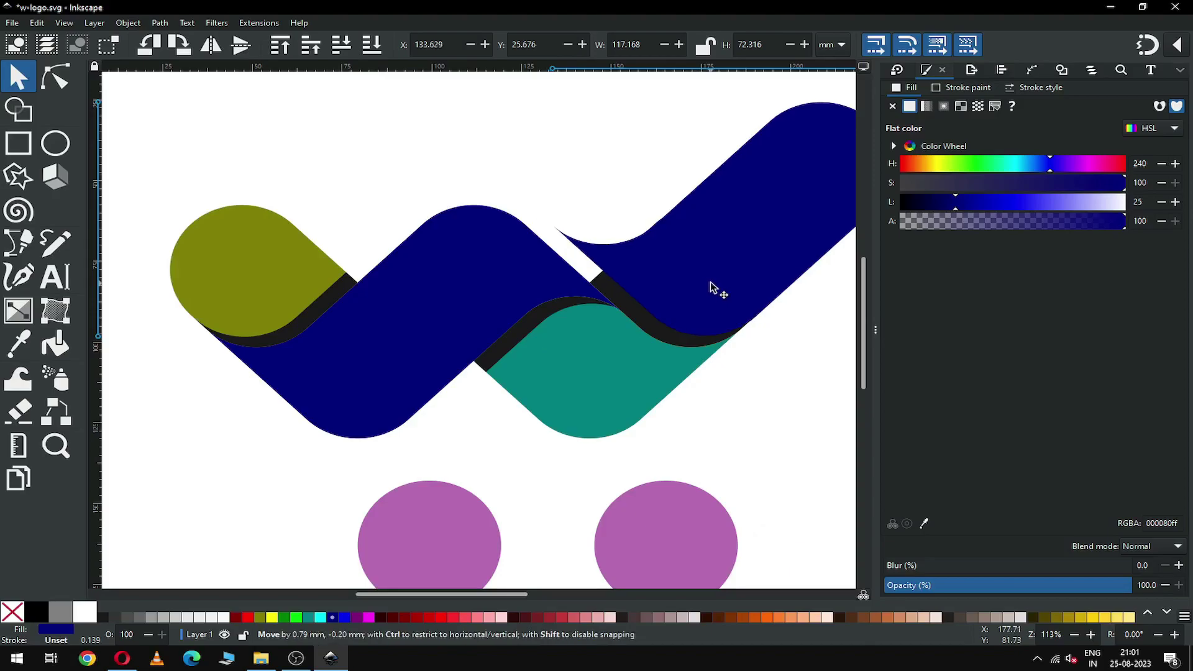
- Subtract the navy copy from the right dark shape with the Difference operation
{"action": "key", "text": "z"}
{"action": "left_click_drag", "start_coordinate": [717, 327], "coordinate": [780, 395]}
{"action": "left_click", "coordinate": [18, 77]}
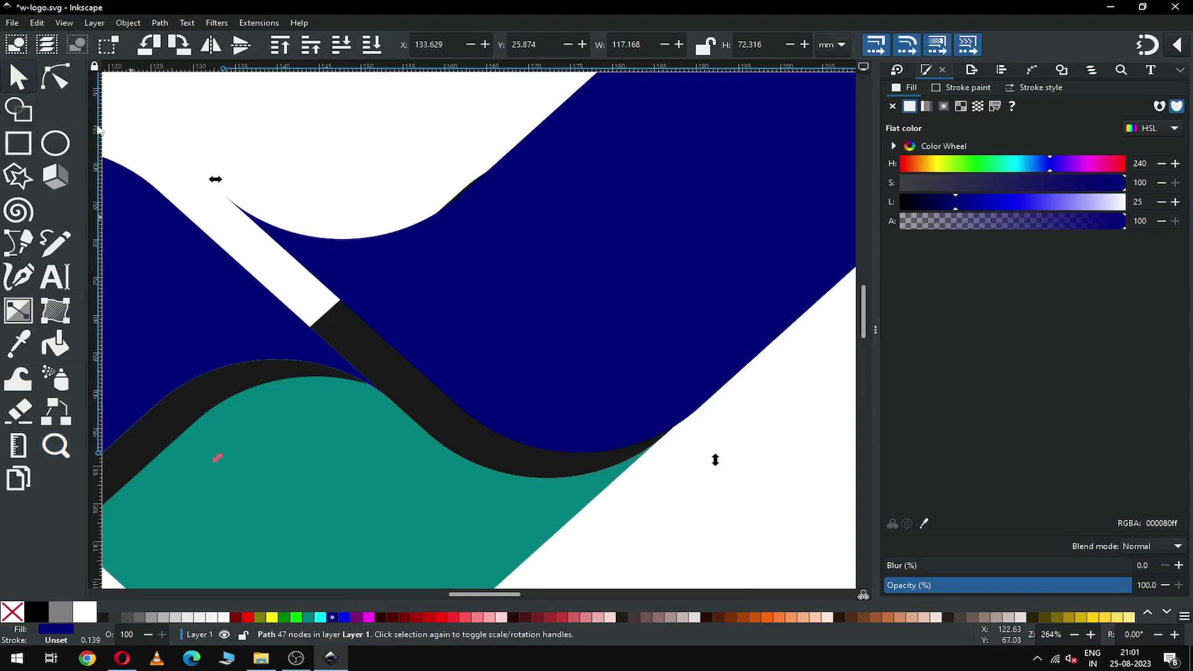
{"action": "left_click", "coordinate": [428, 382], "text": "shift"}
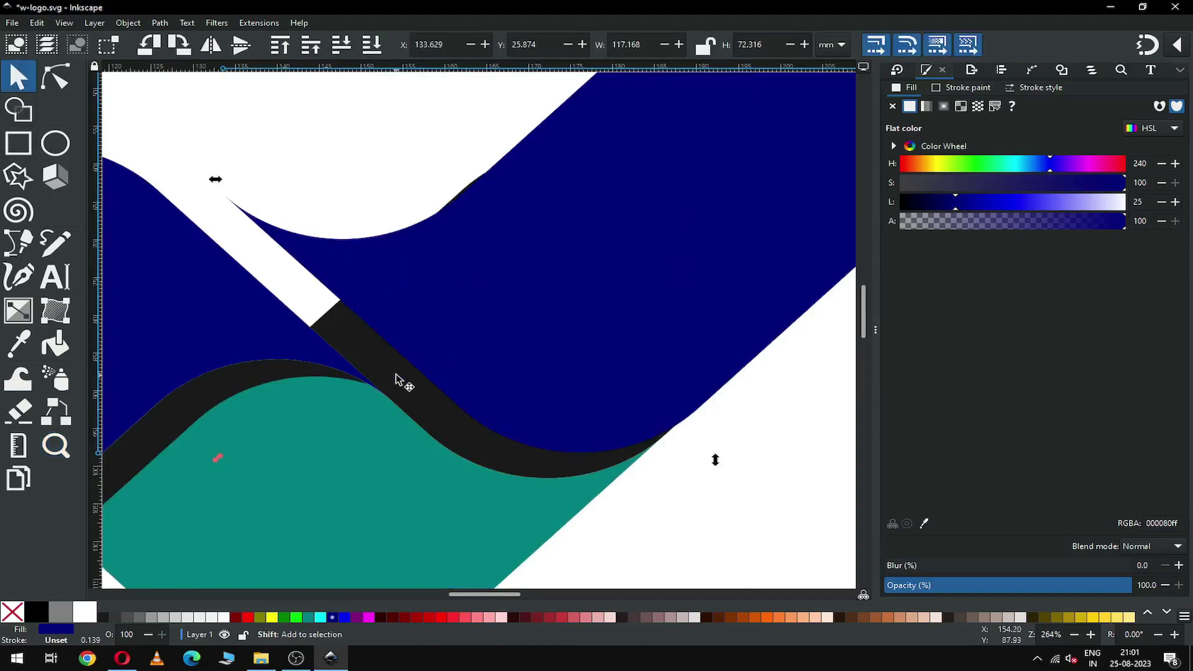
{"action": "left_click", "coordinate": [159, 23]}
{"action": "left_click", "coordinate": [186, 104]}
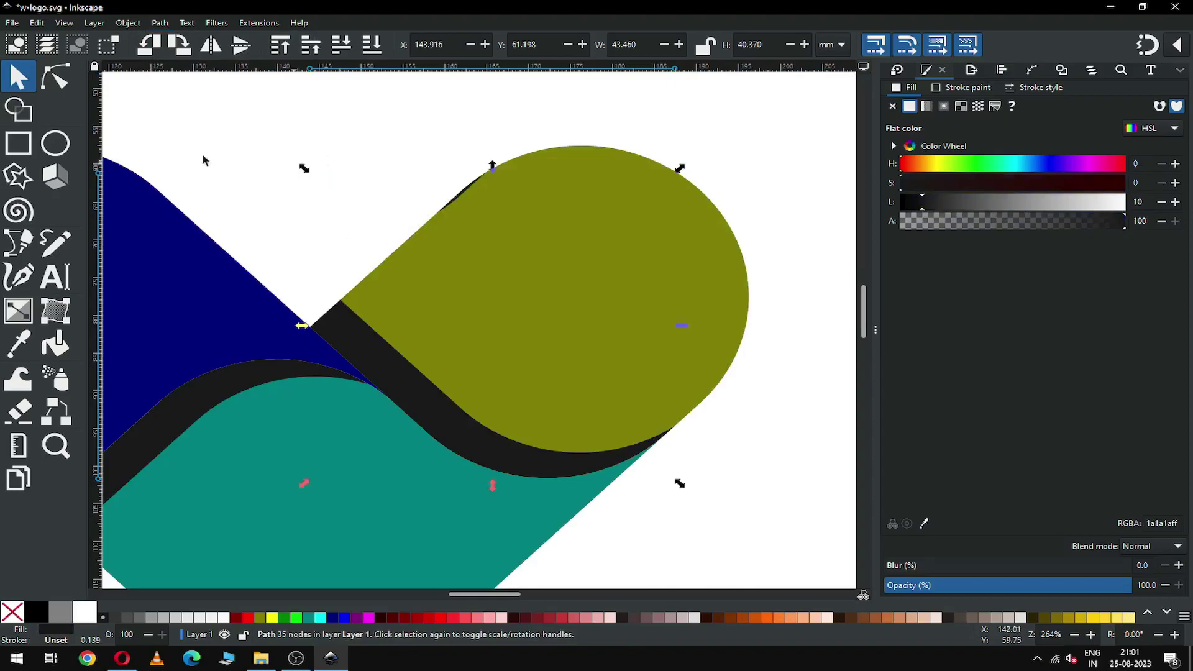
- Delete the nodes of the leftover dark sliver on the right olive shape's upper-left edge and deselect the path
{"action": "left_click", "coordinate": [61, 92]}
{"action": "left_click_drag", "start_coordinate": [376, 132], "coordinate": [558, 260]}
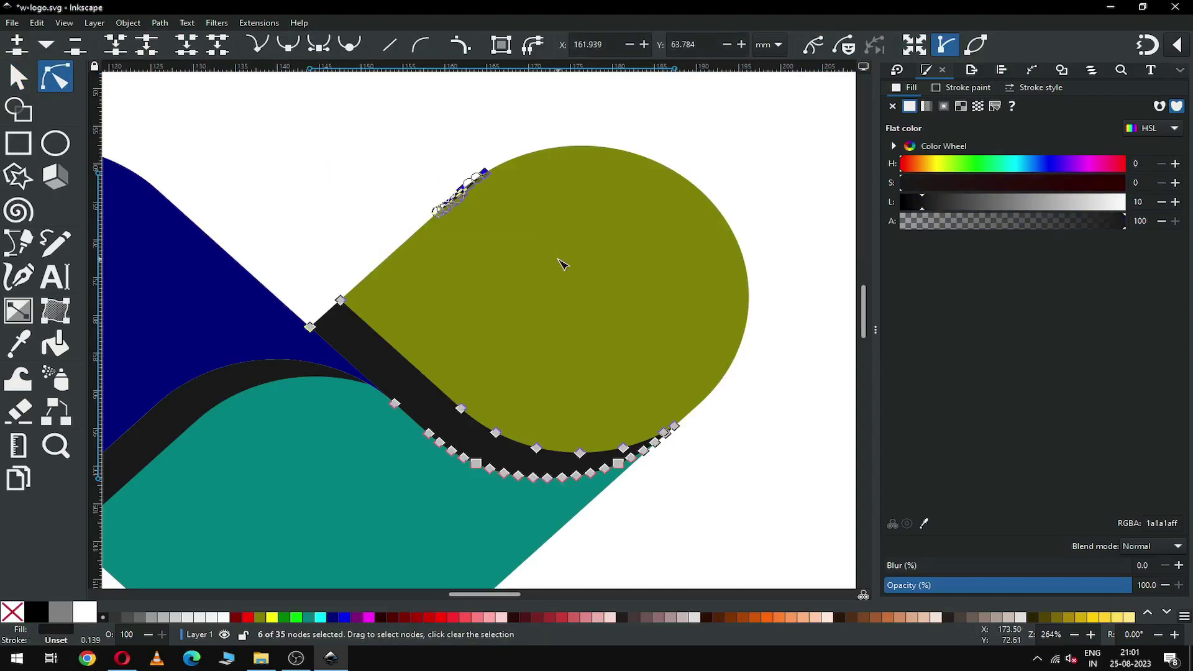
{"action": "key", "text": "Delete"}
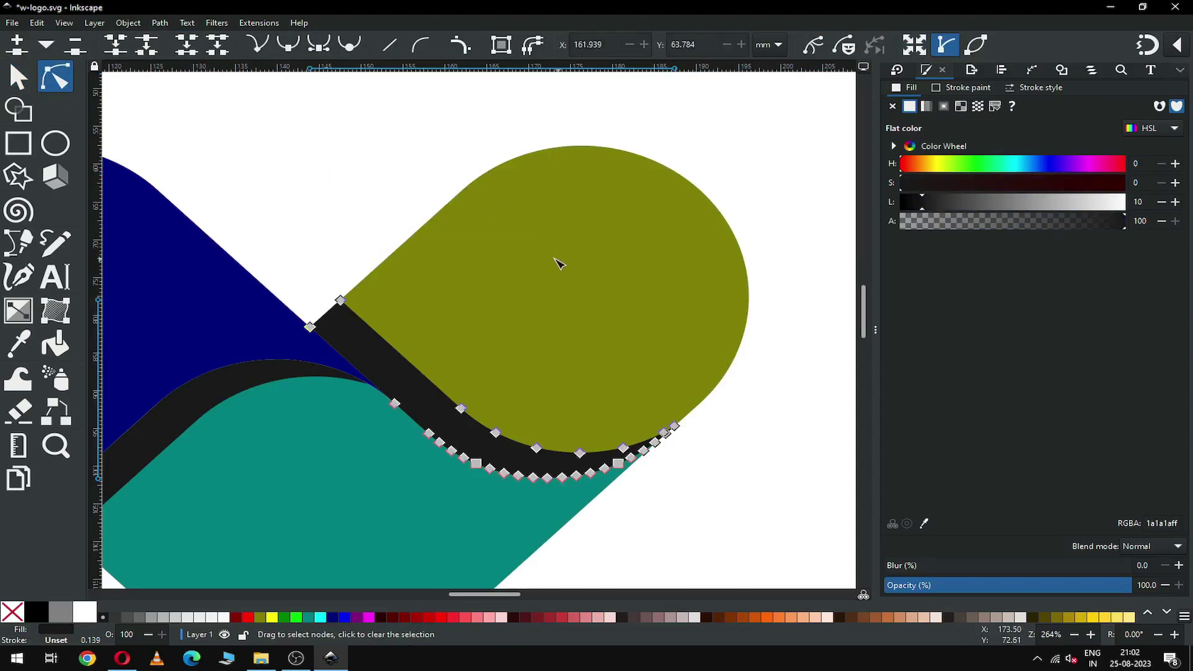
{"action": "left_click", "coordinate": [27, 79]}
{"action": "left_click", "coordinate": [423, 174]}
- Delete the two purple circles below the logo and save the document
{"action": "scroll", "coordinate": [423, 174], "scroll_direction": "down", "scroll_amount": 4}
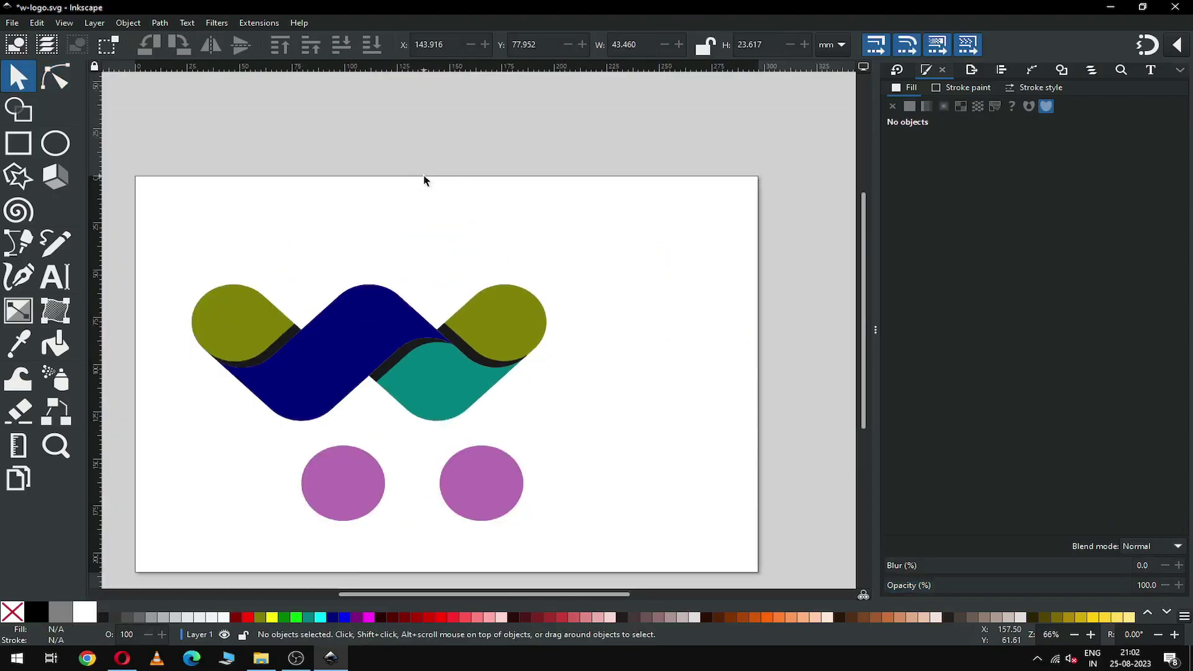
{"action": "scroll", "coordinate": [424, 181], "scroll_direction": "down", "scroll_amount": 5}
{"action": "key", "text": "z"}
{"action": "left_click_drag", "start_coordinate": [309, 254], "coordinate": [677, 533]}
{"action": "left_click", "coordinate": [25, 71]}
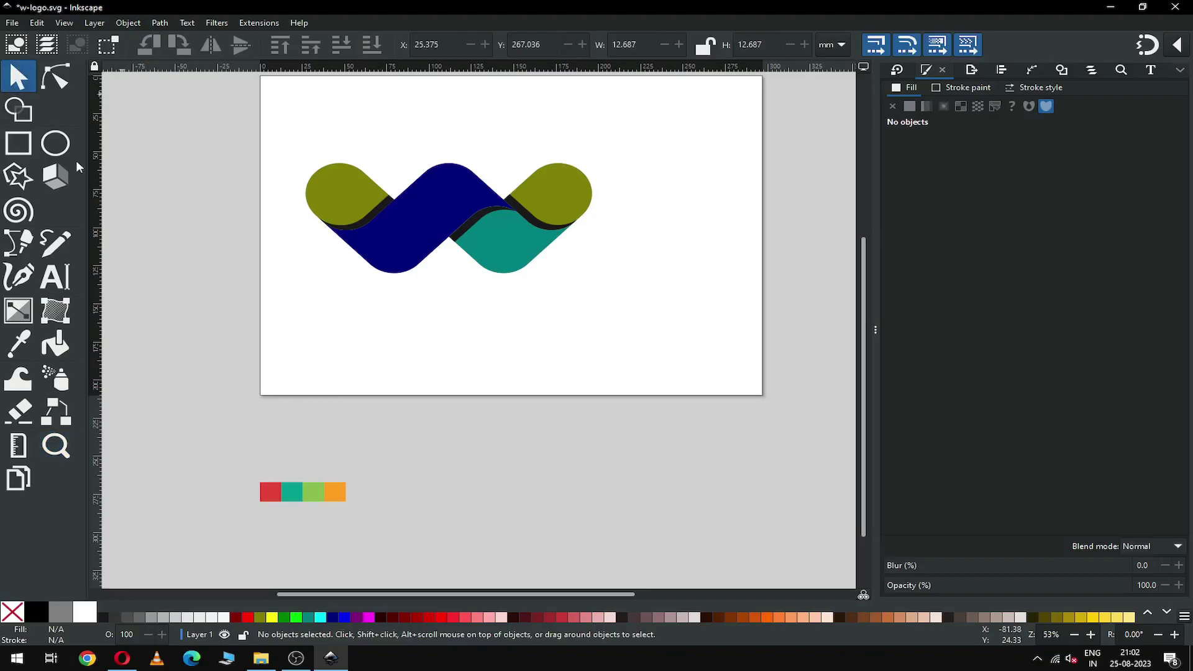
{"action": "key", "text": "ctrl+s"}
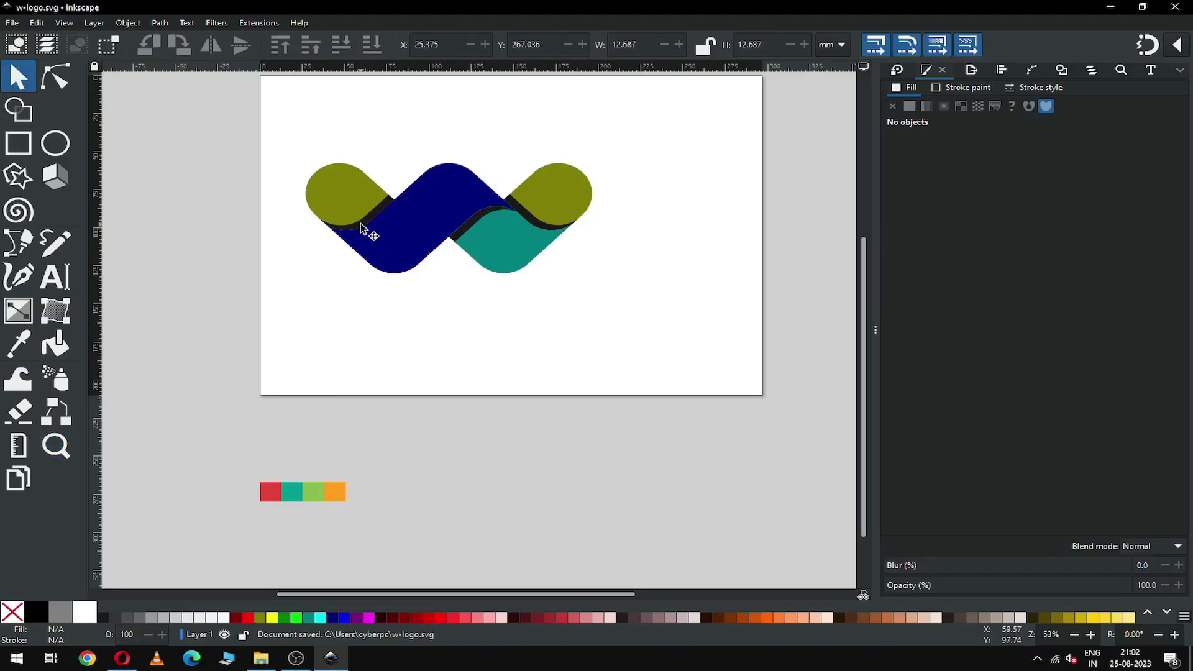
- Fill the left olive shape with the light green swatch colour (8abc49) using the Dropper tool
{"action": "left_click", "coordinate": [335, 193]}
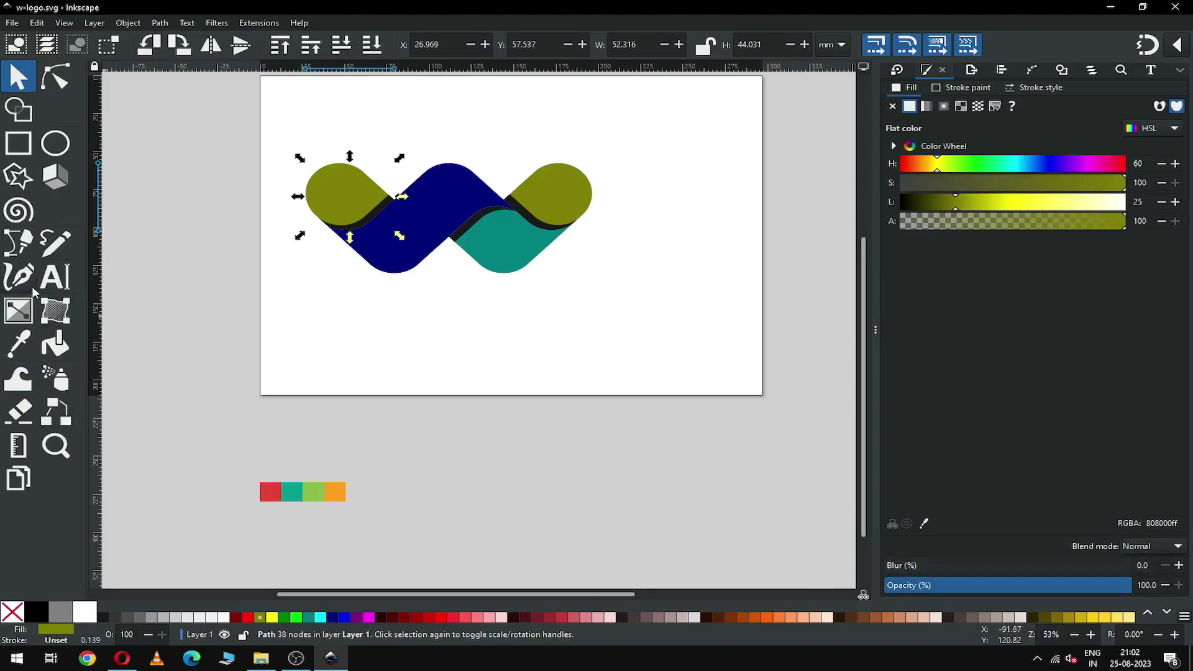
{"action": "left_click", "coordinate": [19, 343]}
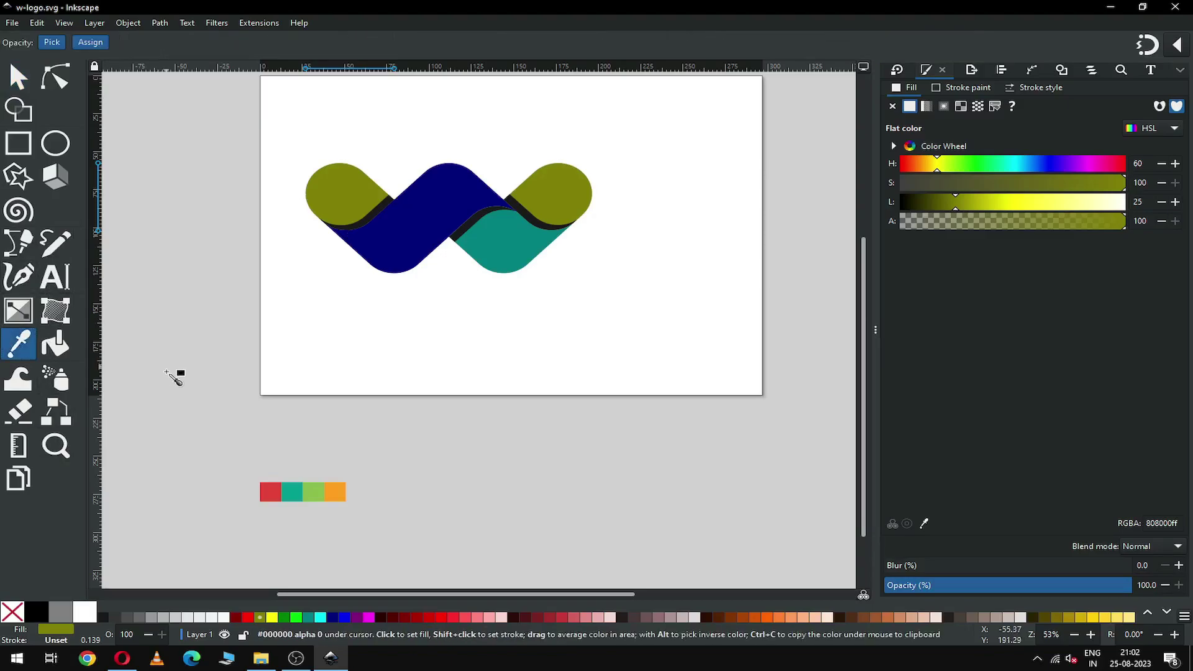
{"action": "left_click", "coordinate": [312, 492]}
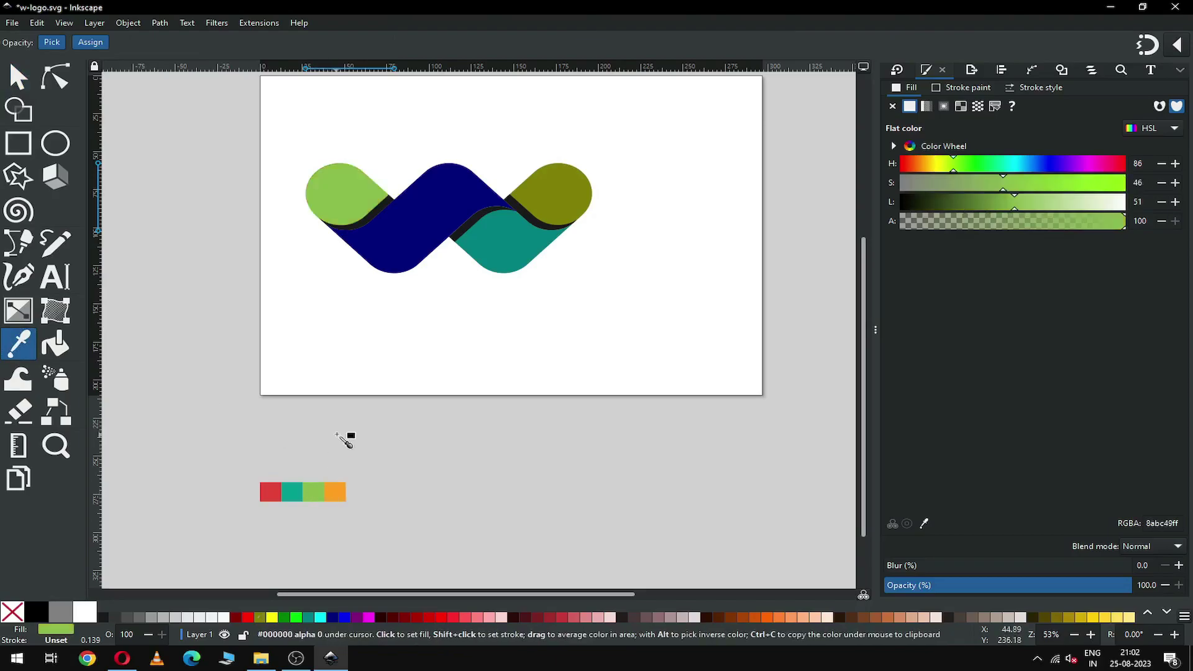
{"action": "left_click", "coordinate": [19, 77]}
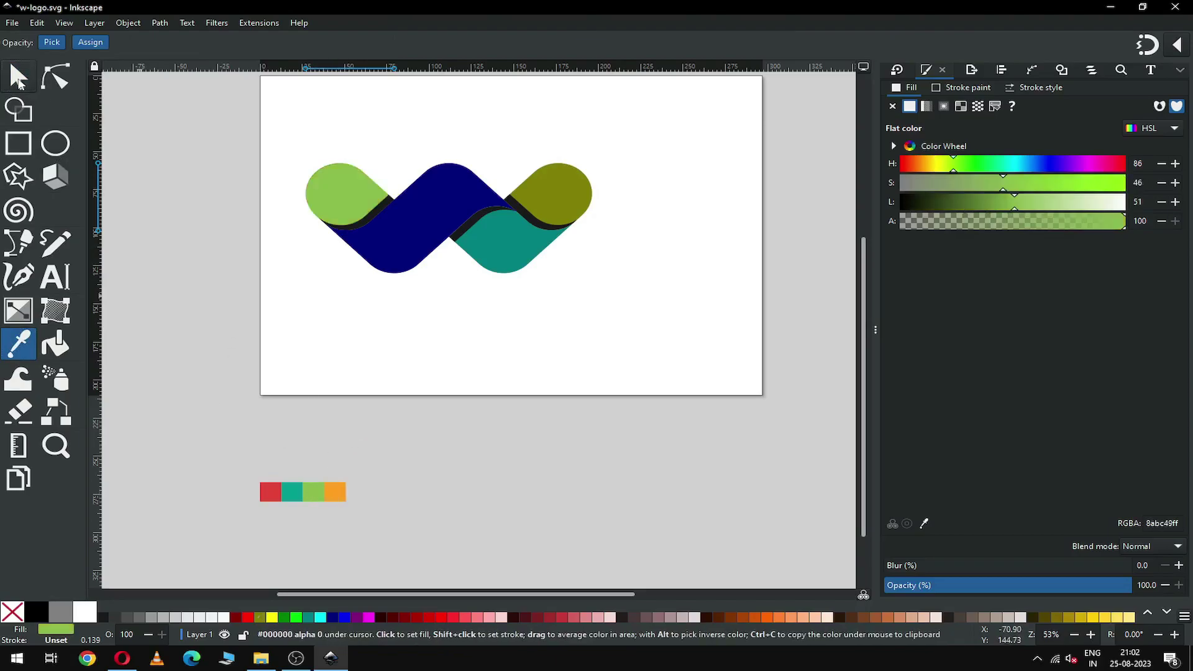
{"action": "left_click", "coordinate": [379, 319]}
- Fill the navy shape with the teal-green swatch colour (009c8e) using the Dropper tool
{"action": "left_click", "coordinate": [413, 233]}
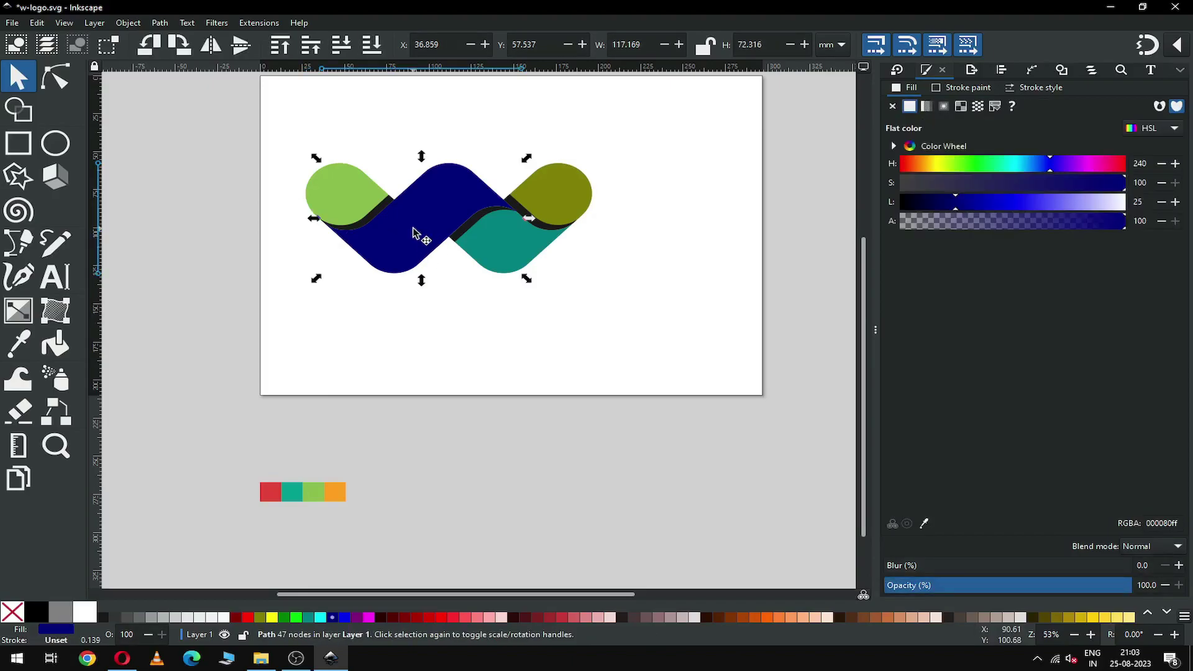
{"action": "left_click", "coordinate": [19, 344]}
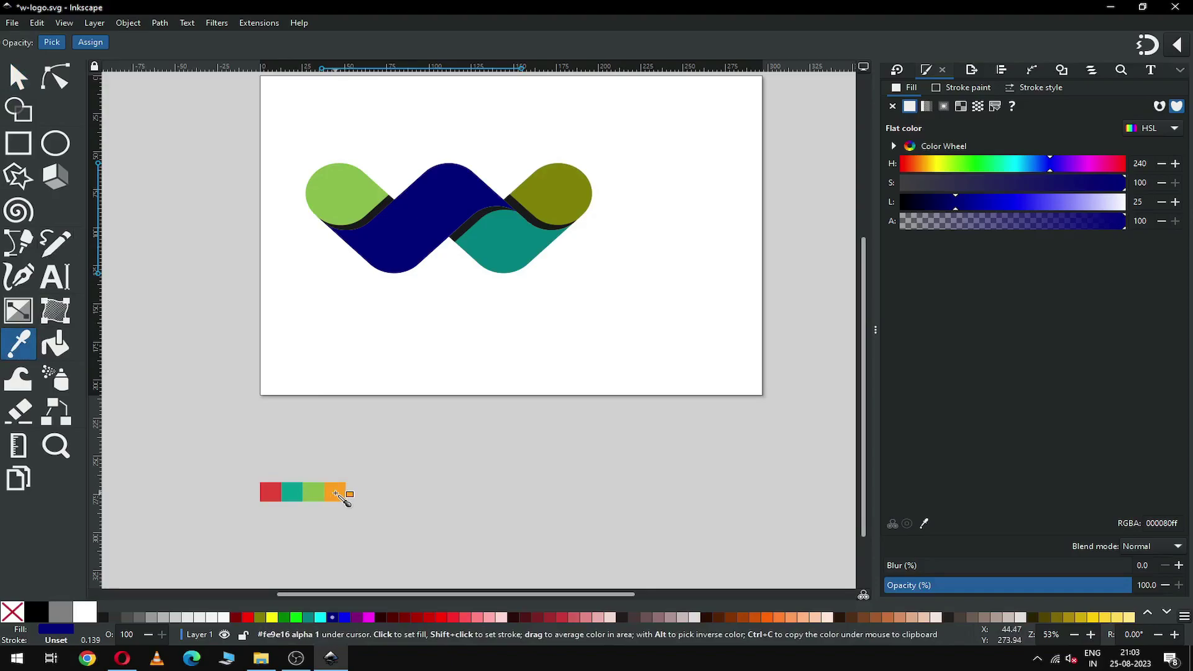
{"action": "left_click", "coordinate": [296, 495]}
{"action": "left_click", "coordinate": [18, 77]}
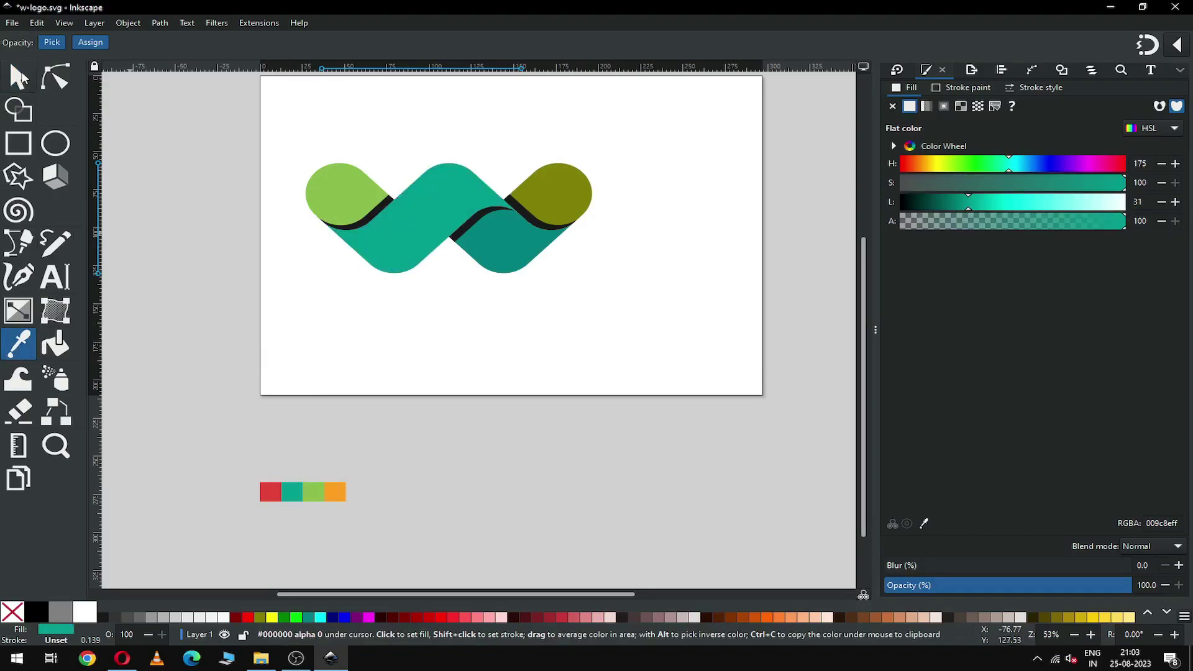
- Fill the dark teal shape at the lower right of the W with the orange swatch colour (fe9e16)
{"action": "left_click", "coordinate": [508, 260]}
{"action": "left_click", "coordinate": [26, 342]}
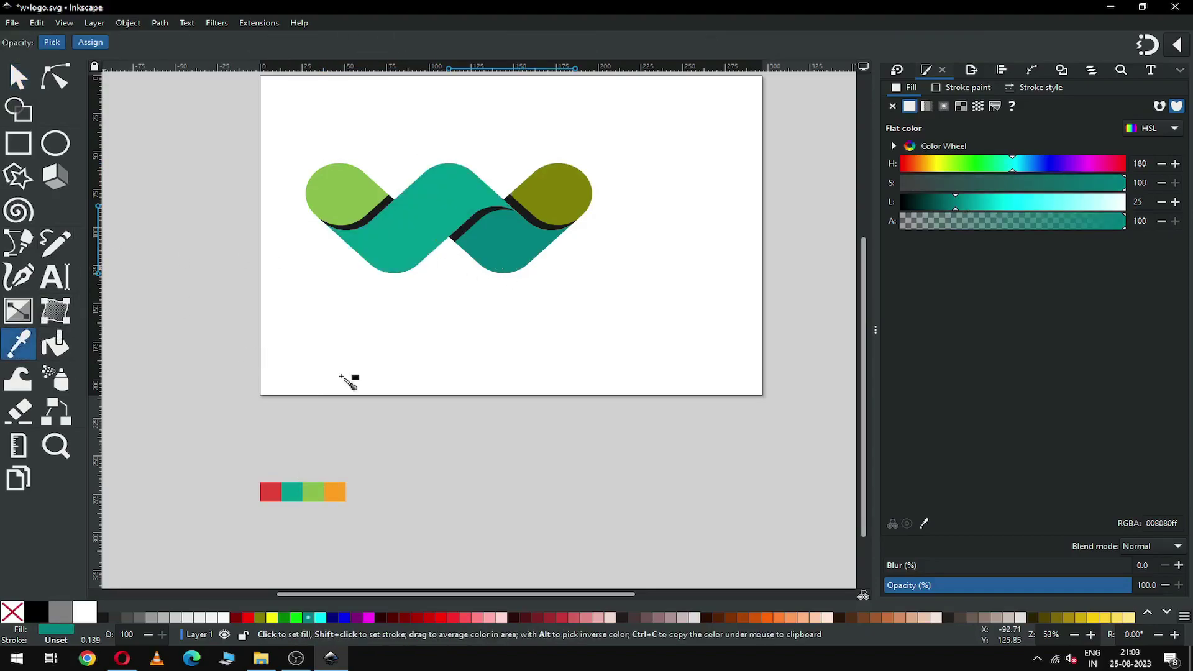
{"action": "left_click", "coordinate": [336, 495]}
{"action": "left_click", "coordinate": [18, 76]}
- Fill the right olive shape with the red swatch colour and save the document
{"action": "left_click", "coordinate": [567, 199]}
{"action": "left_click", "coordinate": [26, 342]}
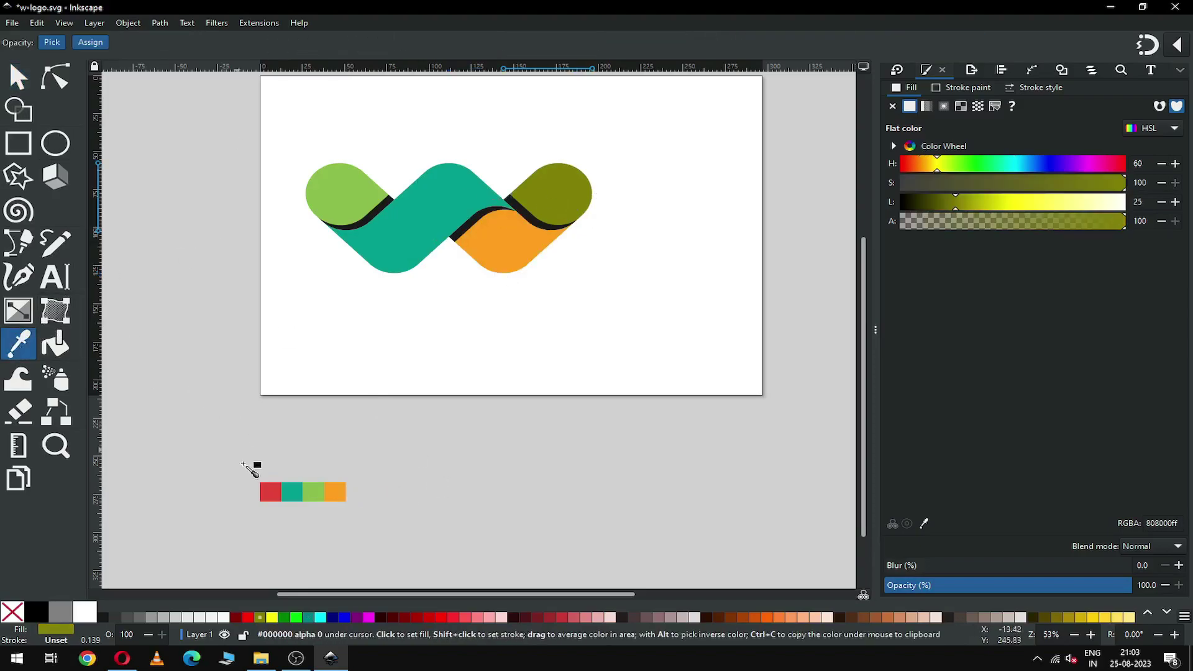
{"action": "left_click", "coordinate": [269, 491]}
{"action": "left_click", "coordinate": [19, 76]}
{"action": "left_click", "coordinate": [505, 314]}
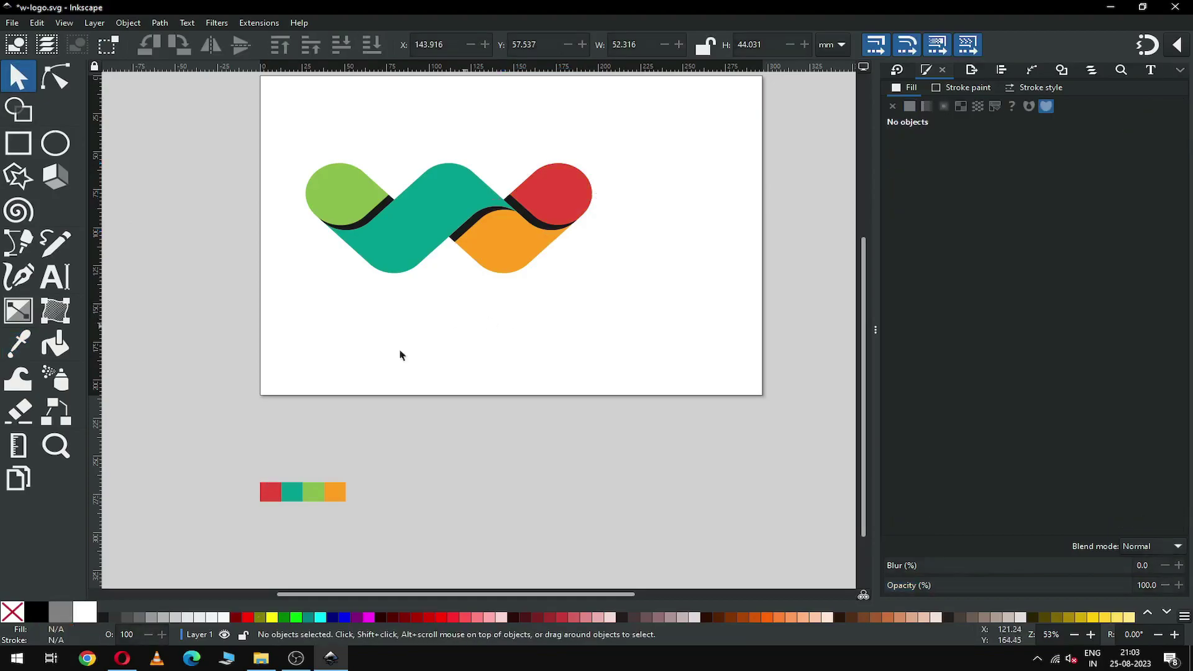
{"action": "key", "text": "z"}
{"action": "left_click", "coordinate": [651, 304]}
{"action": "key", "text": "ctrl+s"}
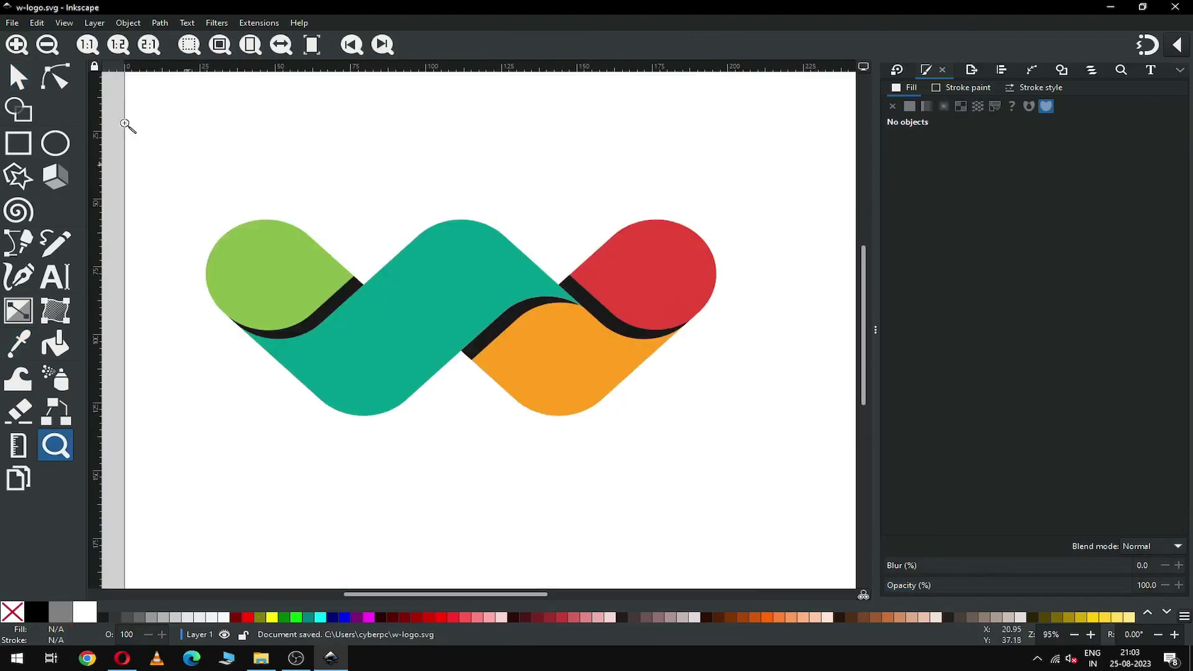
- Recolour the dark strip above the orange shape with the orange fill and reduce its lightness to 32
{"action": "key", "text": "s"}
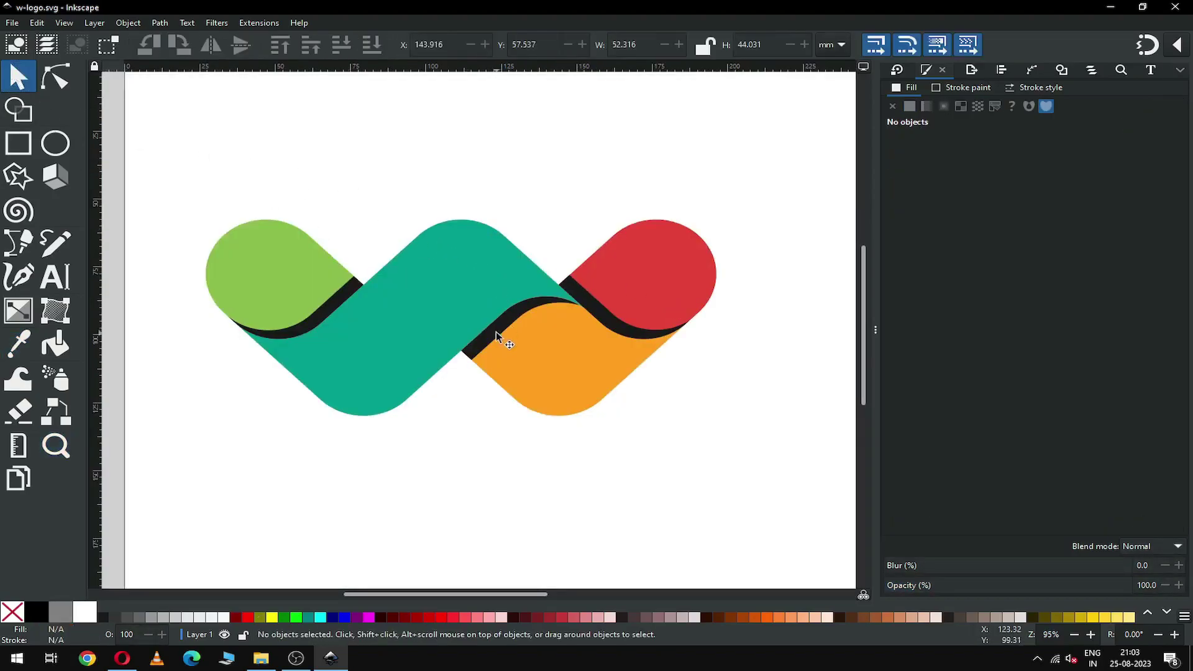
{"action": "left_click", "coordinate": [495, 337]}
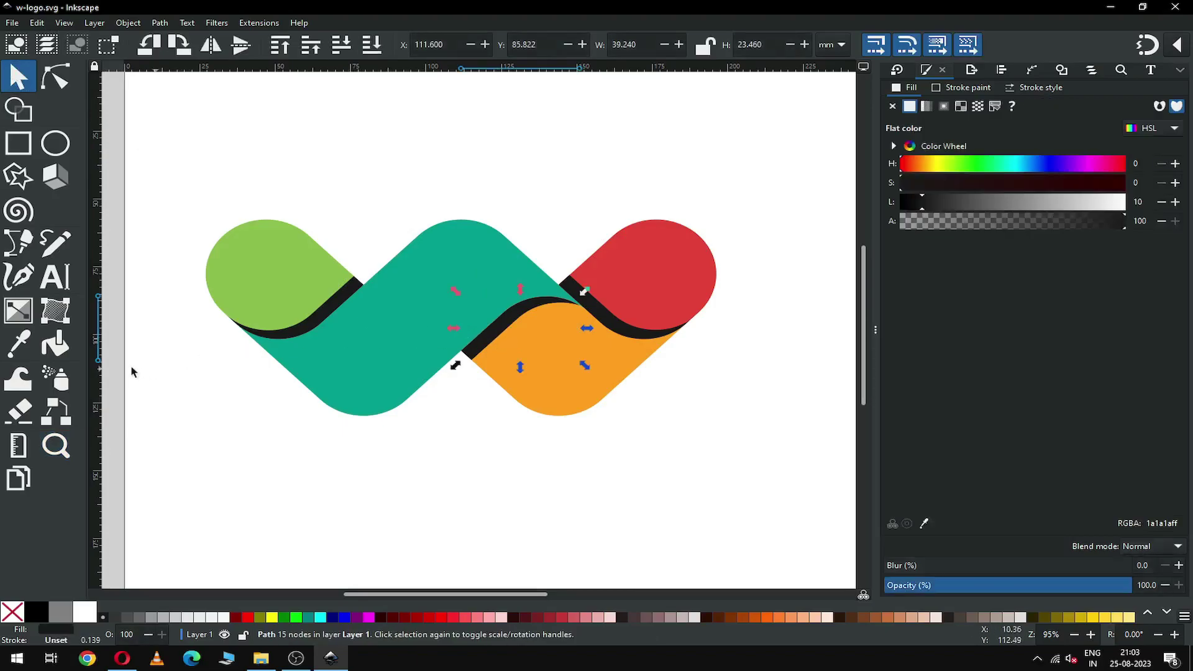
{"action": "left_click", "coordinate": [21, 348]}
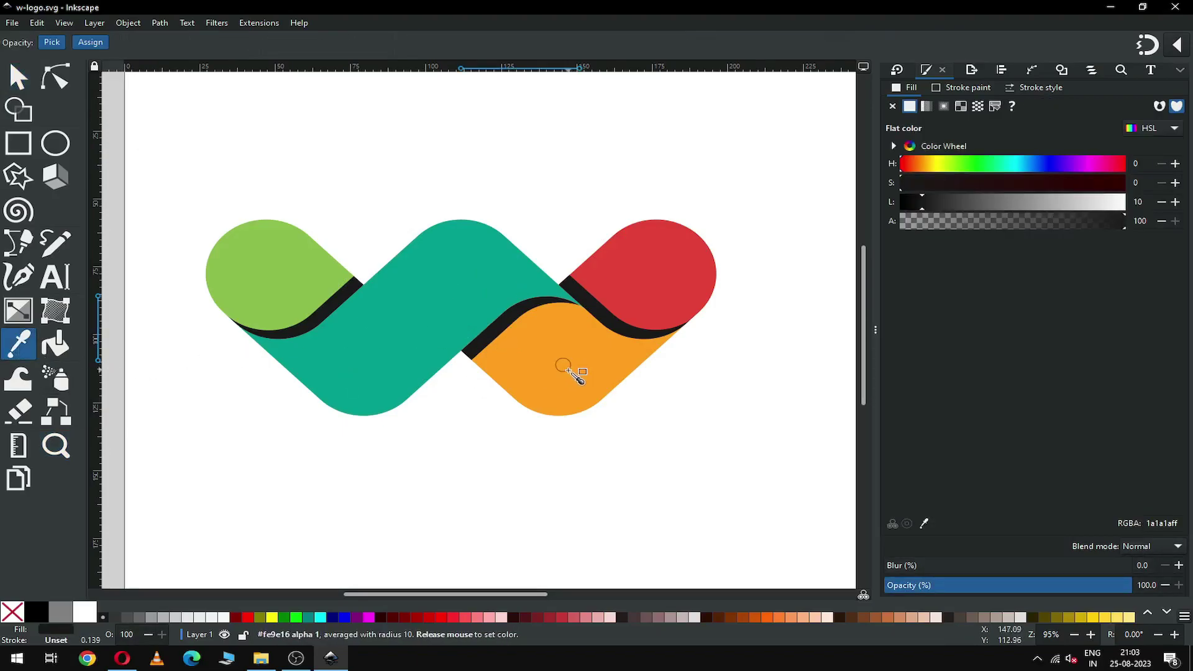
{"action": "left_click", "coordinate": [583, 367]}
{"action": "left_click", "coordinate": [18, 77]}
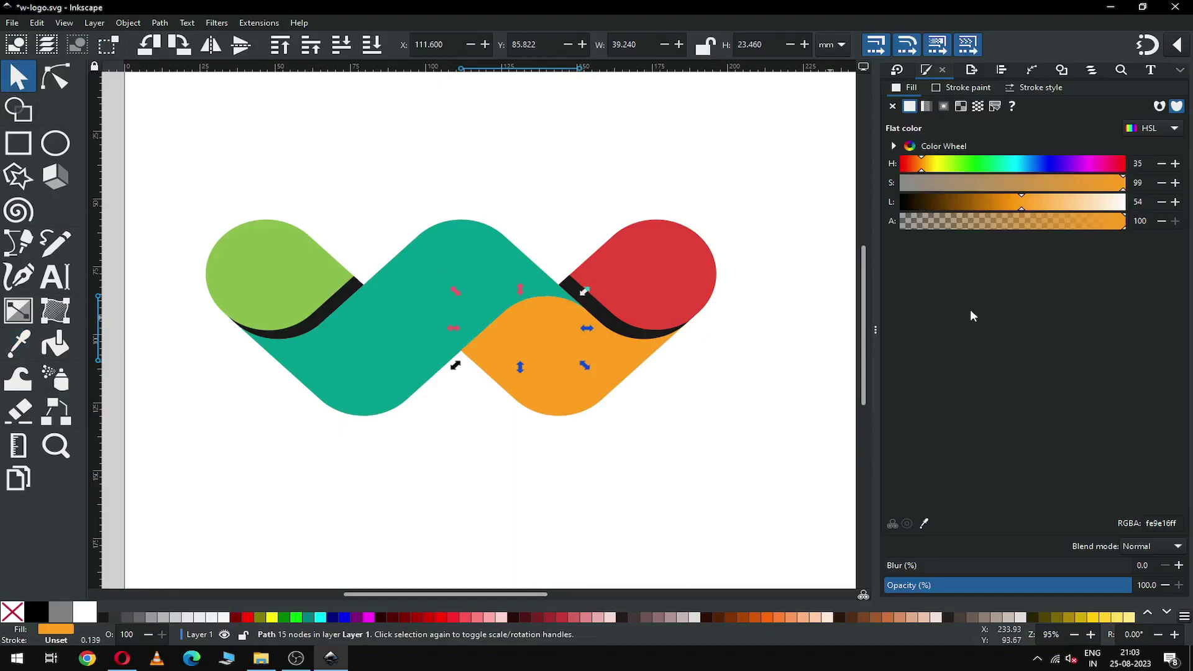
{"action": "left_click", "coordinate": [998, 207]}
{"action": "left_click", "coordinate": [986, 205]}
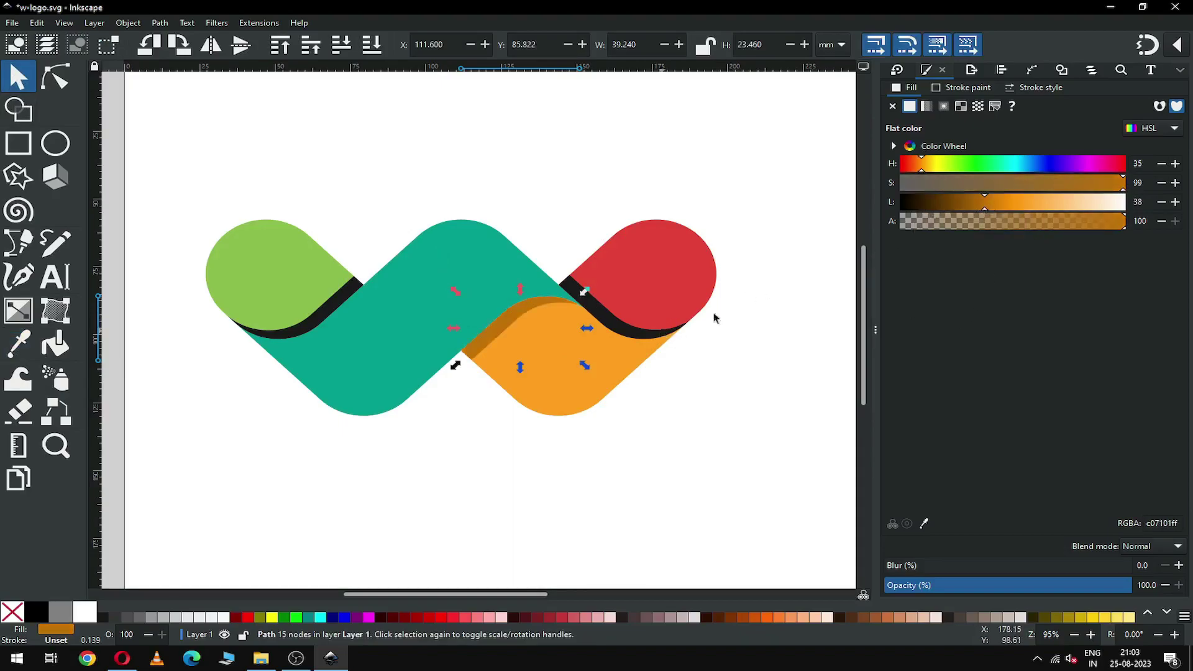
{"action": "left_click", "coordinate": [973, 206]}
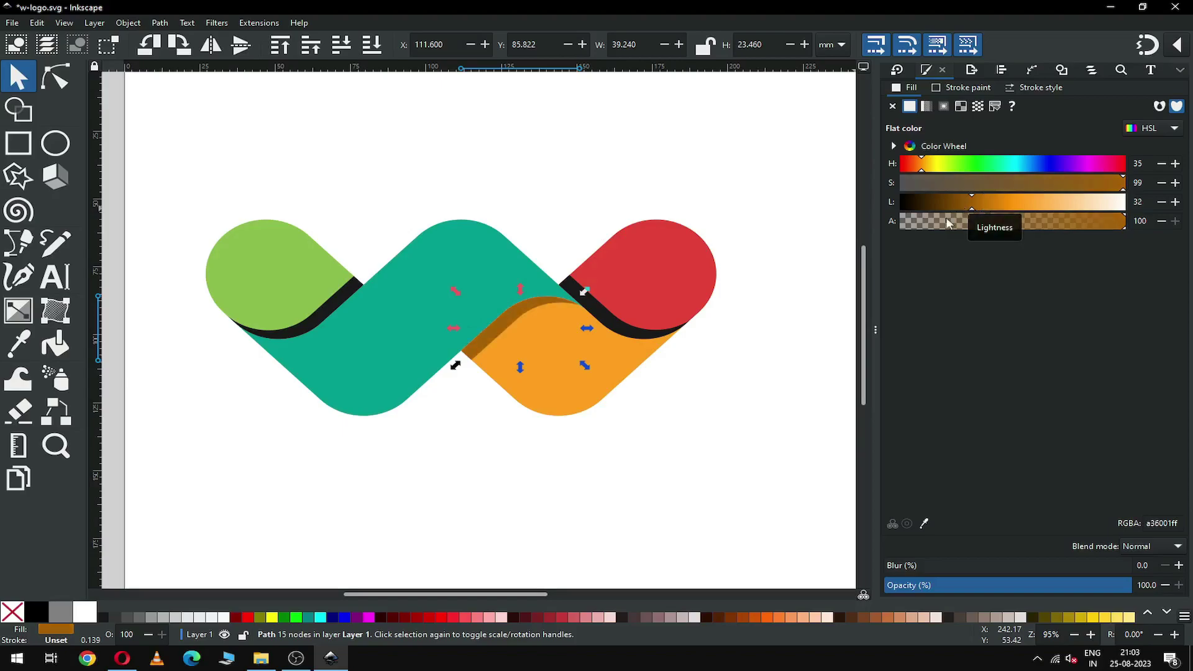
{"action": "left_click", "coordinate": [744, 394]}
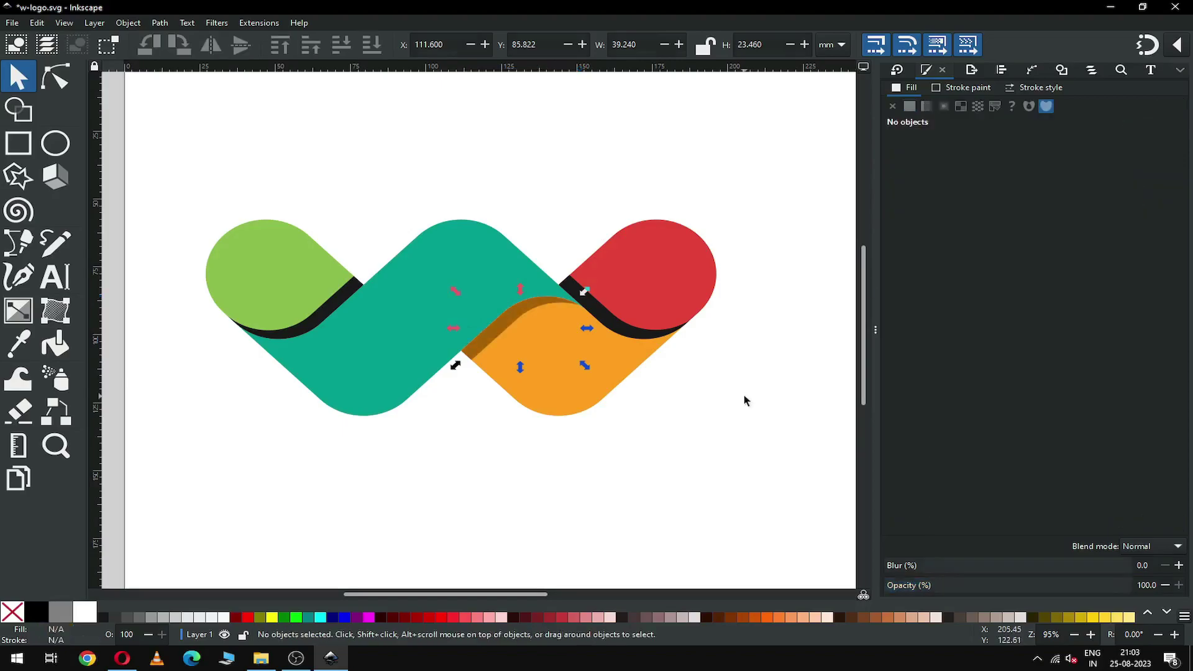
- Recolour the dark strip below the red shape with the red fill and lower its lightness to a darker red
{"action": "left_click", "coordinate": [620, 318]}
{"action": "key", "text": "d"}
{"action": "left_click_drag", "start_coordinate": [644, 276], "coordinate": [646, 281]}
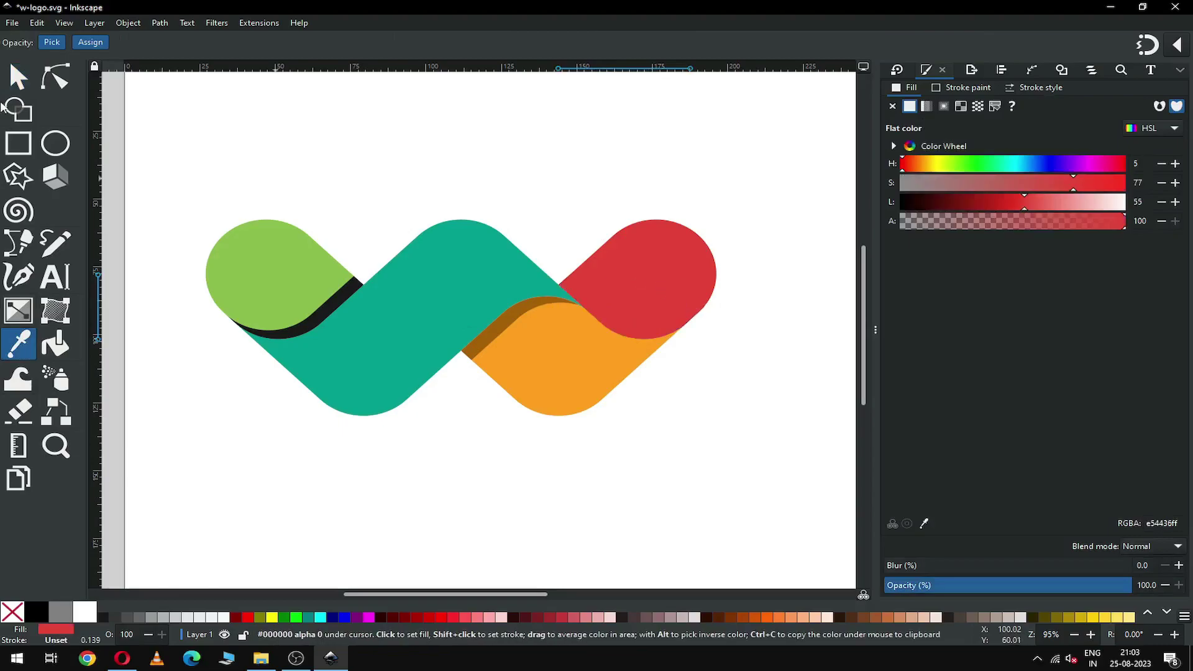
{"action": "key", "text": "s"}
{"action": "left_click", "coordinate": [993, 204]}
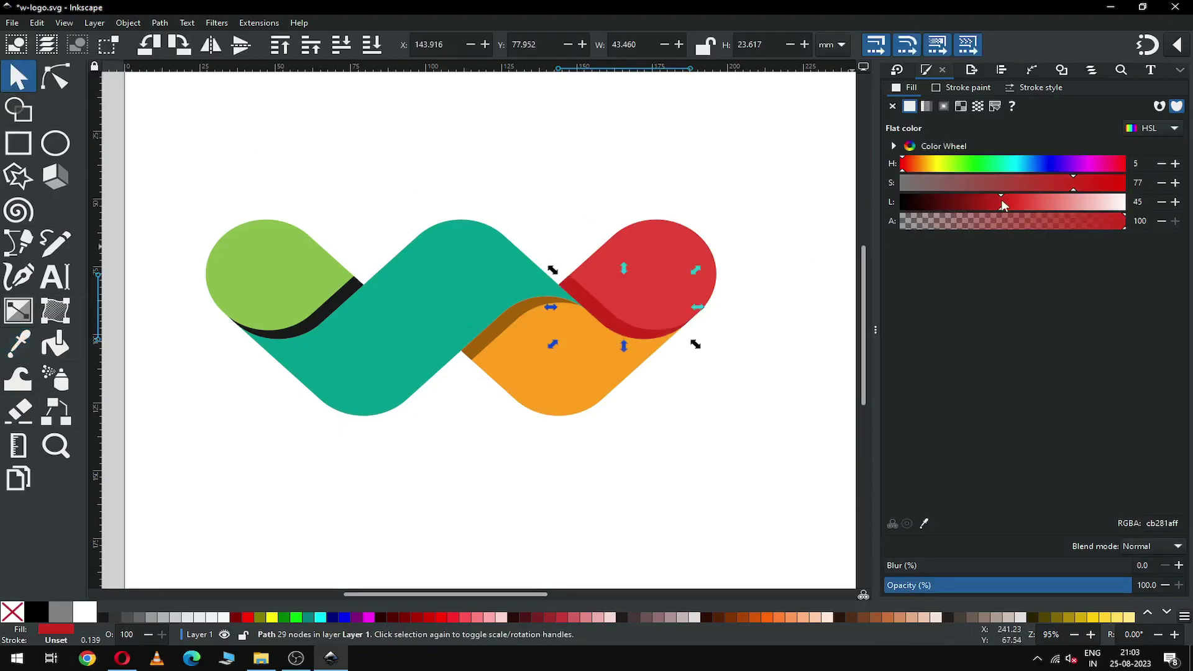
{"action": "left_click", "coordinate": [677, 426]}
- Recolour the dark strip below the light green shape with its green, set the lightness to 38, and save the document
{"action": "left_click", "coordinate": [324, 319]}
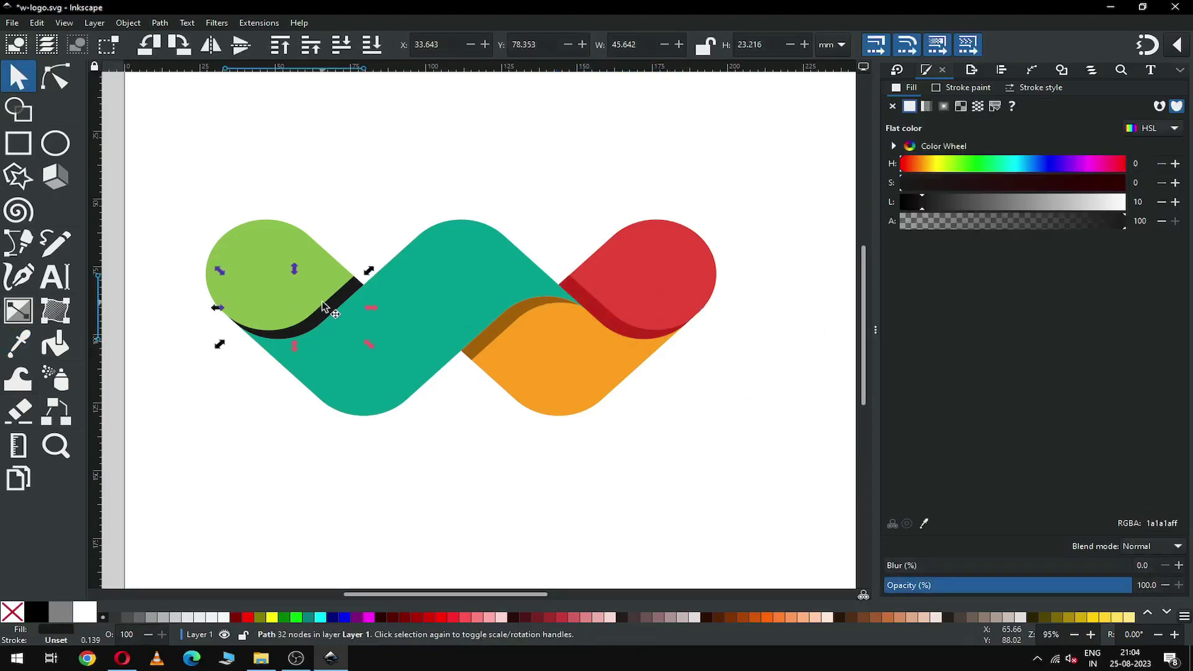
{"action": "left_click", "coordinate": [19, 343]}
{"action": "left_click", "coordinate": [261, 269]}
{"action": "key", "text": "s"}
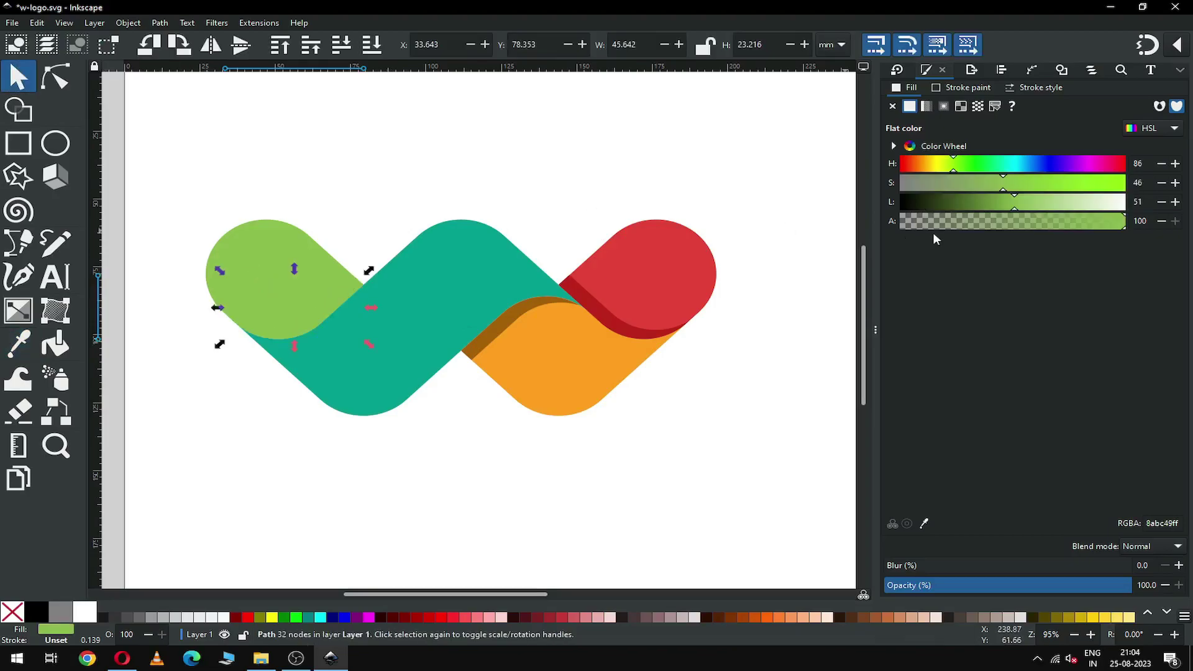
{"action": "left_click", "coordinate": [986, 205]}
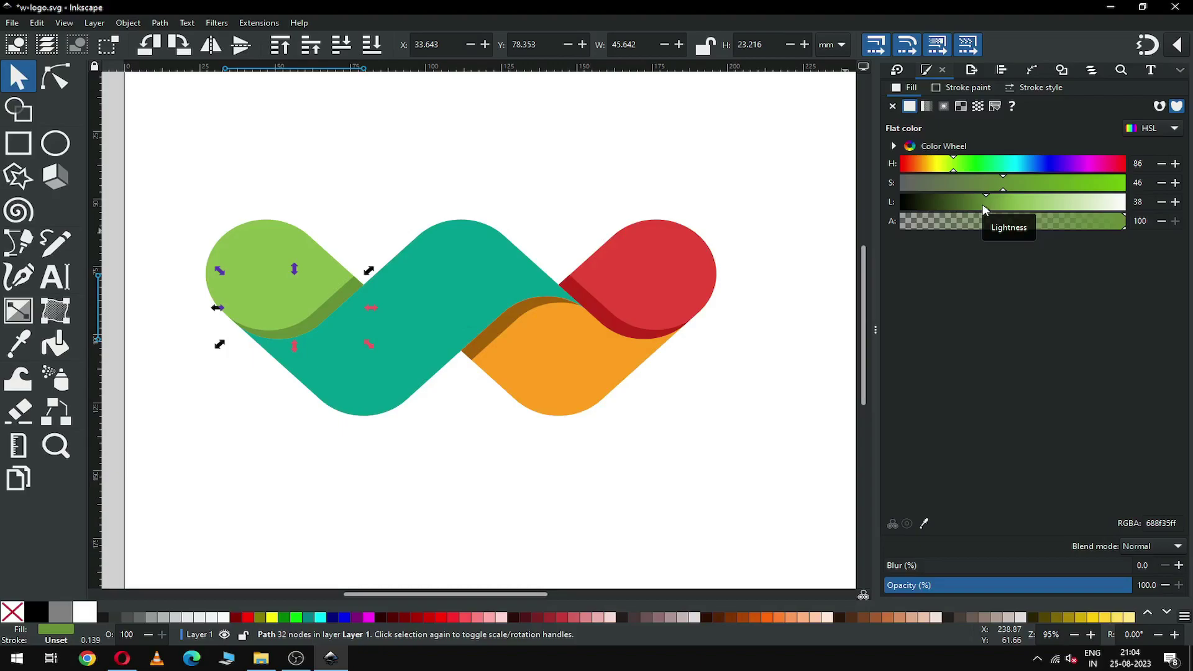
{"action": "left_click", "coordinate": [691, 463]}
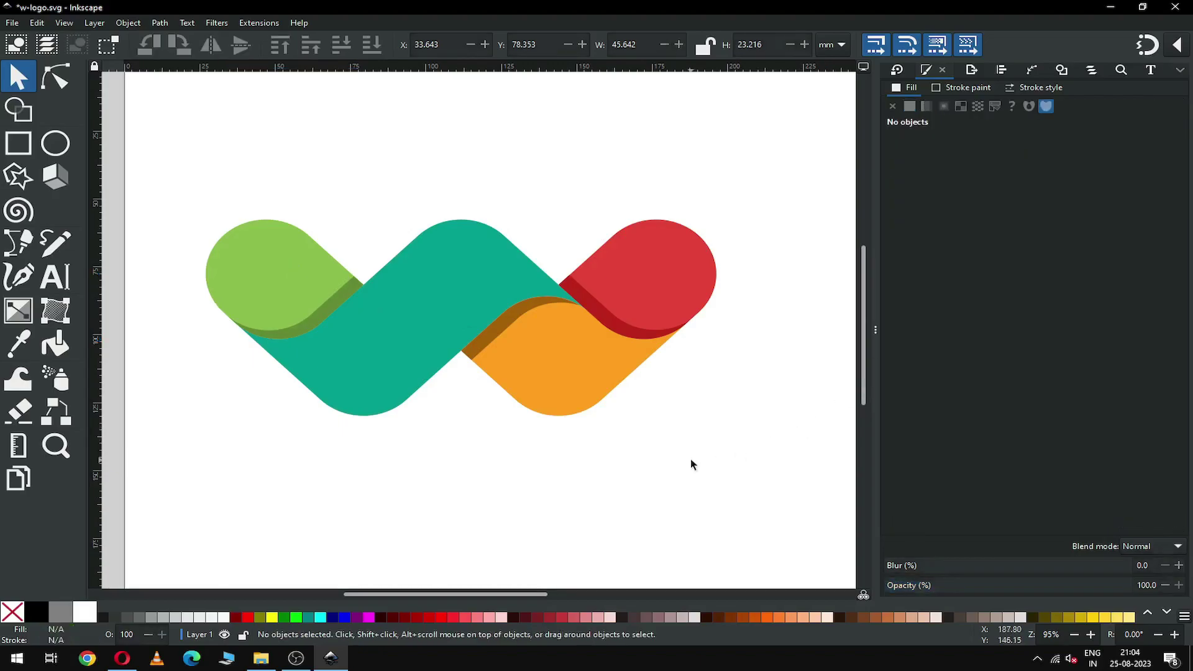
{"action": "key", "text": "ctrl+s"}
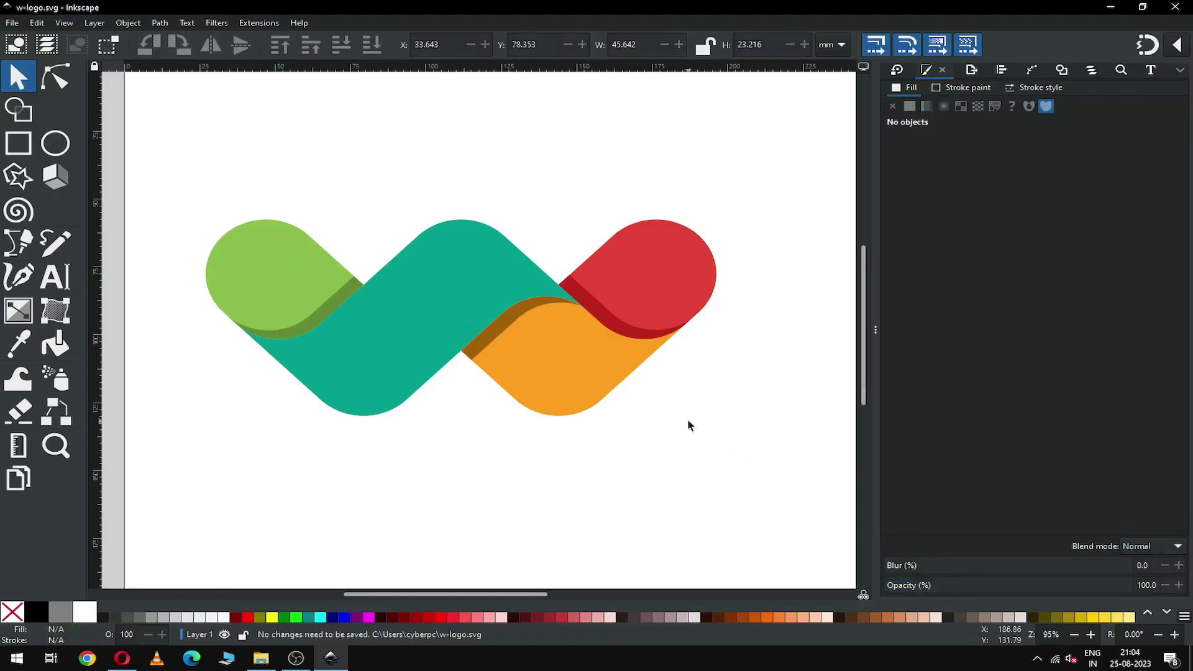
- Switch to node editing for the shapes of the W logo
{"action": "key", "text": "z"}
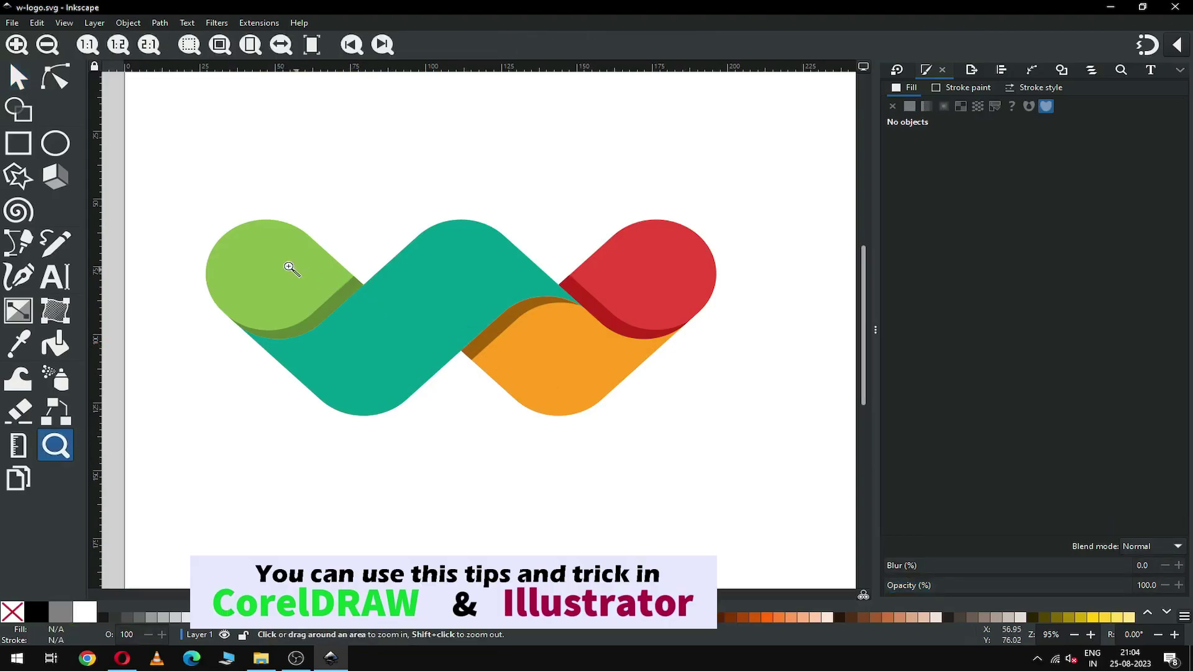
{"action": "left_click_drag", "start_coordinate": [167, 174], "coordinate": [751, 431]}
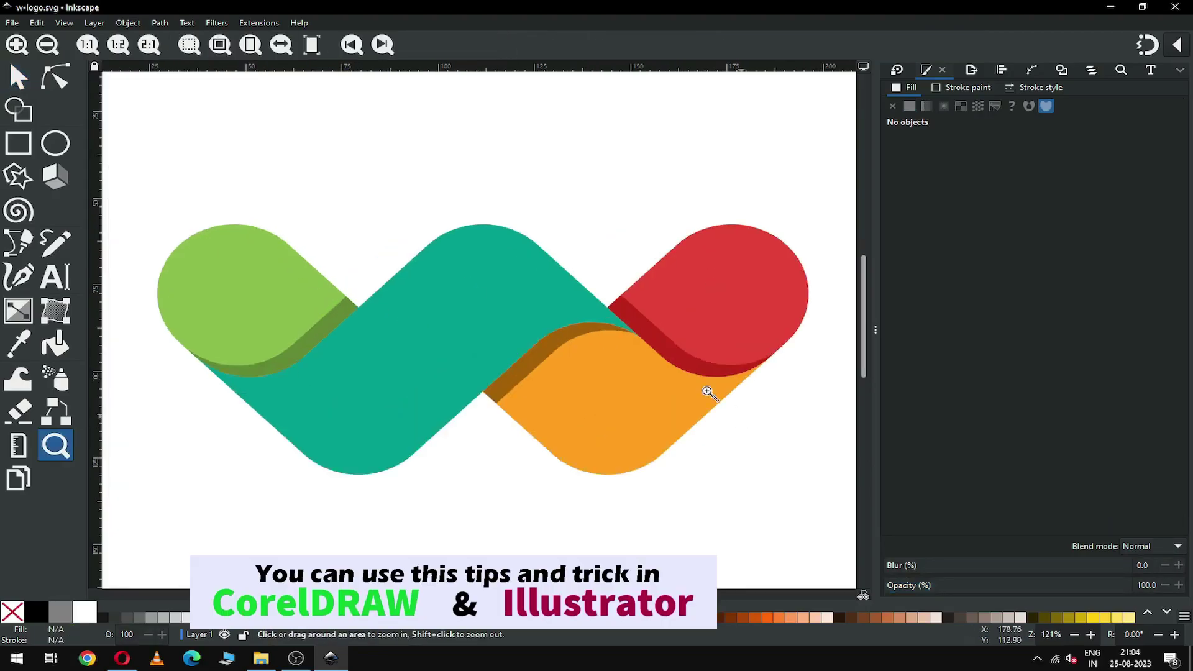
{"action": "left_click", "coordinate": [55, 90]}
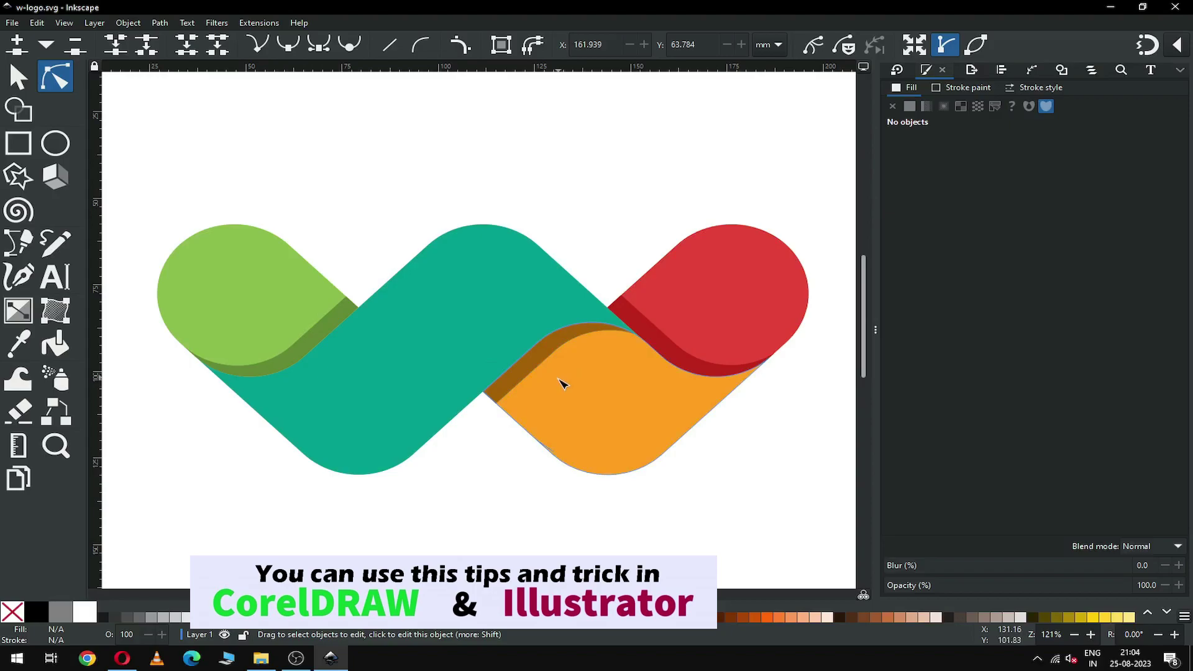